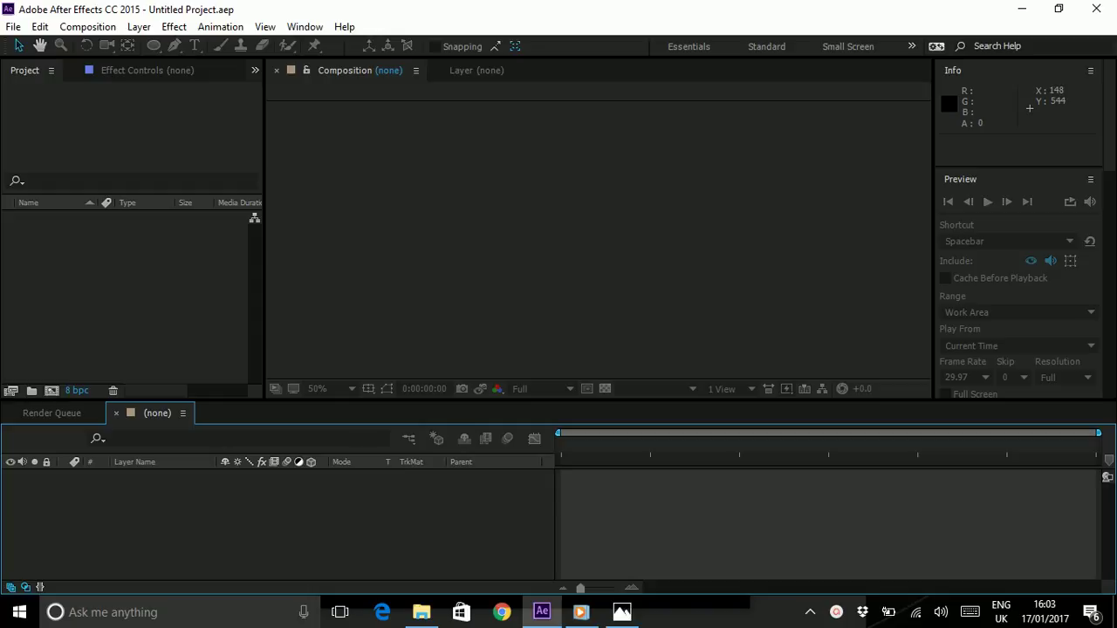
Step: Bring up the loading-wheel reference image, then start the finished example loading animation video
click(621, 612)
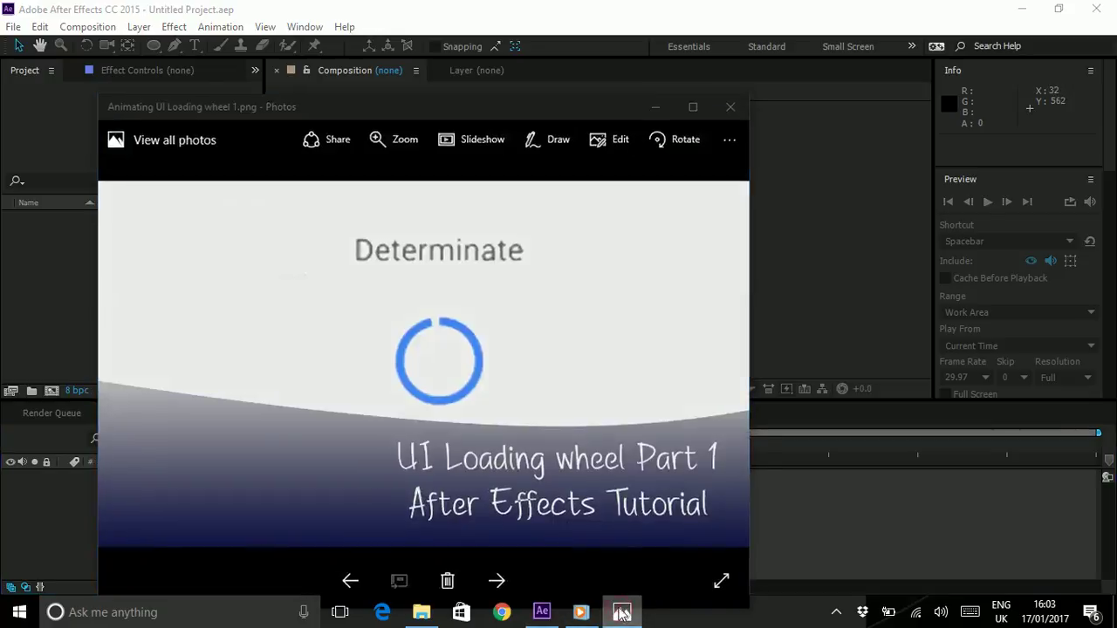
click(621, 612)
click(621, 612)
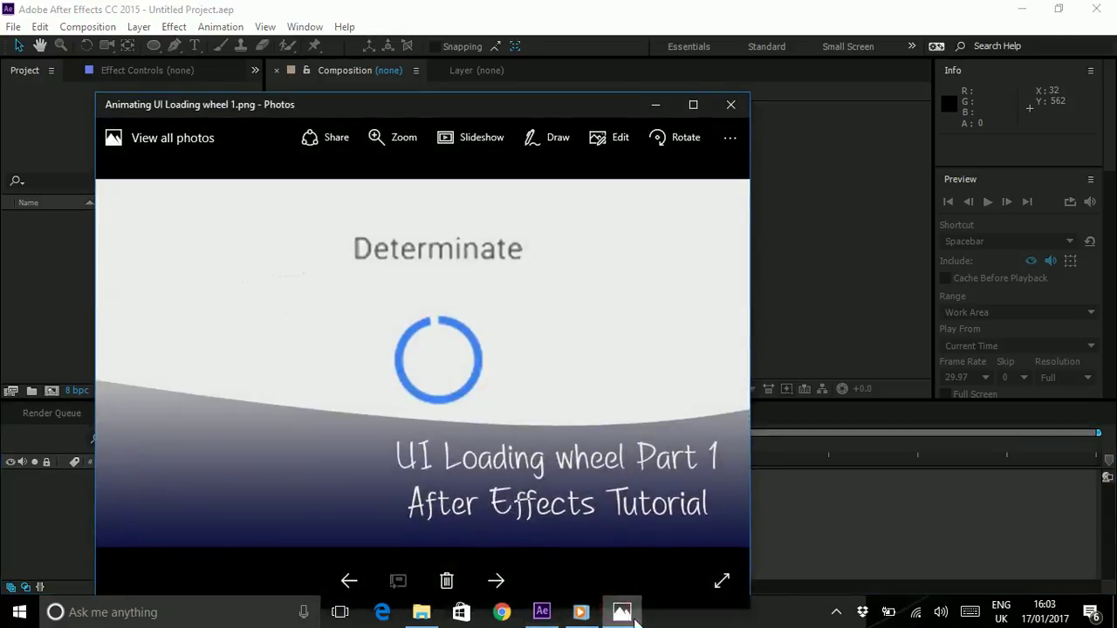
click(621, 612)
Step: Play the example loading-wheel video in Windows Media Player, then close the player
click(580, 611)
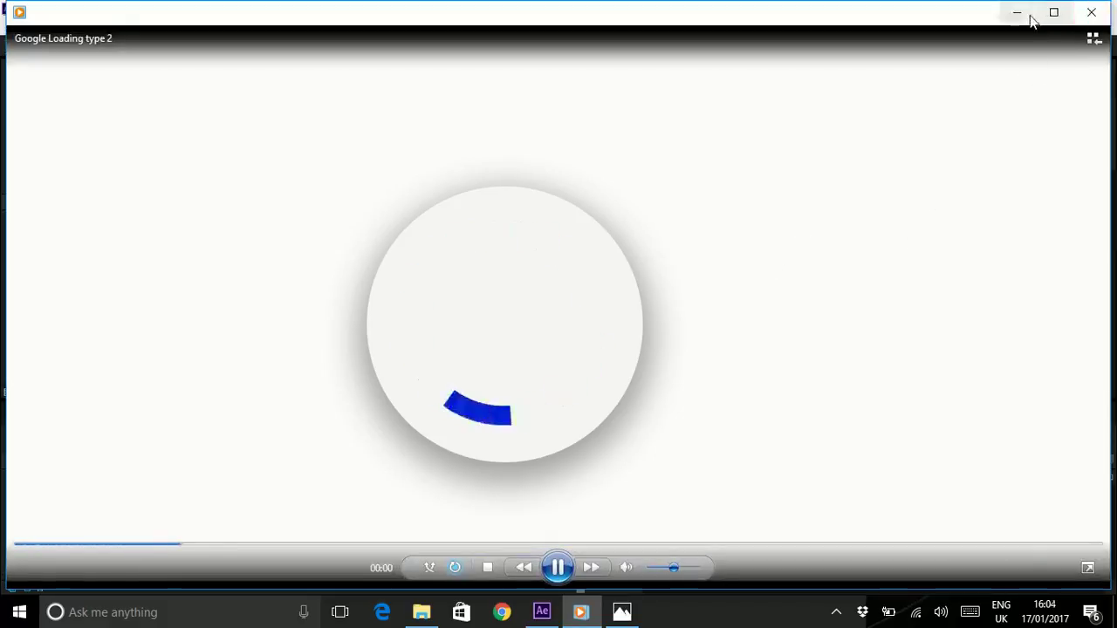
click(1091, 15)
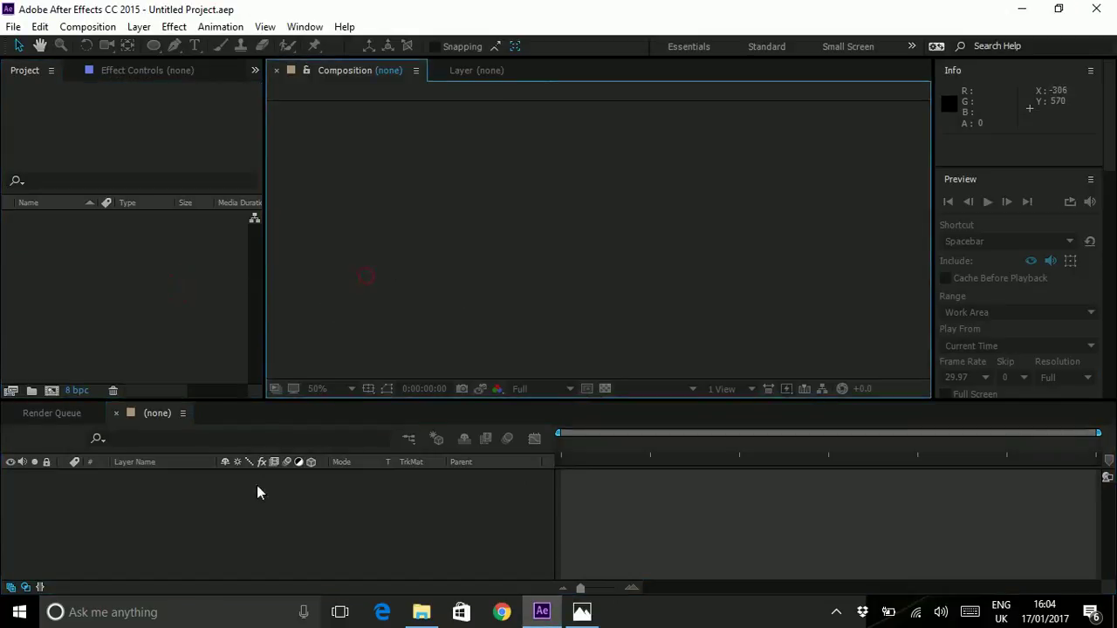
Step: Start a new composition sized 1080 × 1920 px and begin entering its six-second duration
click(87, 26)
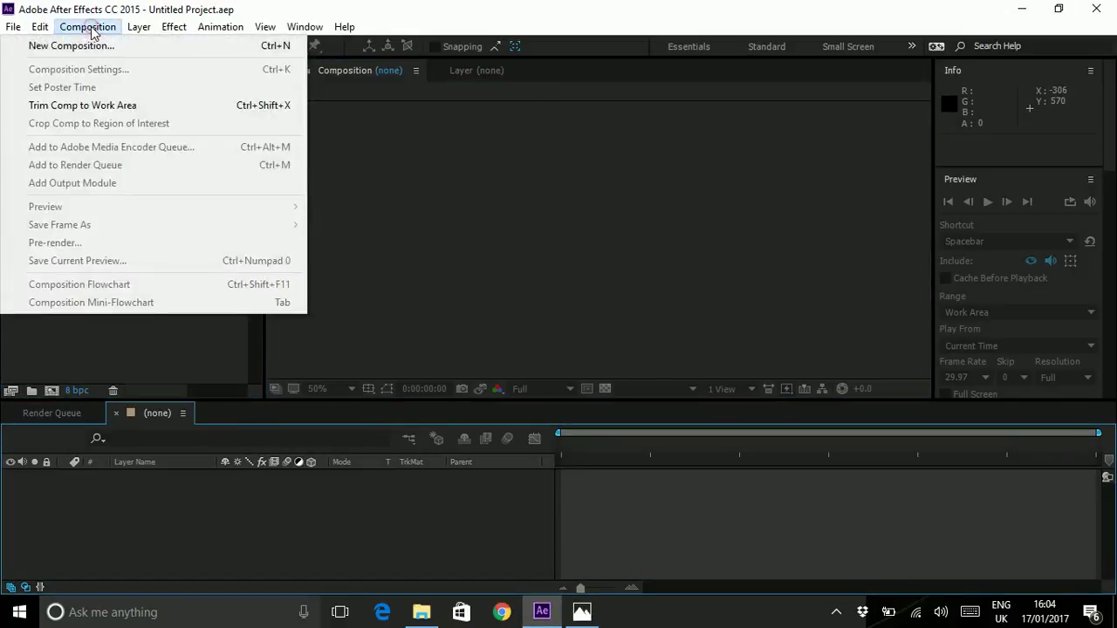
click(96, 51)
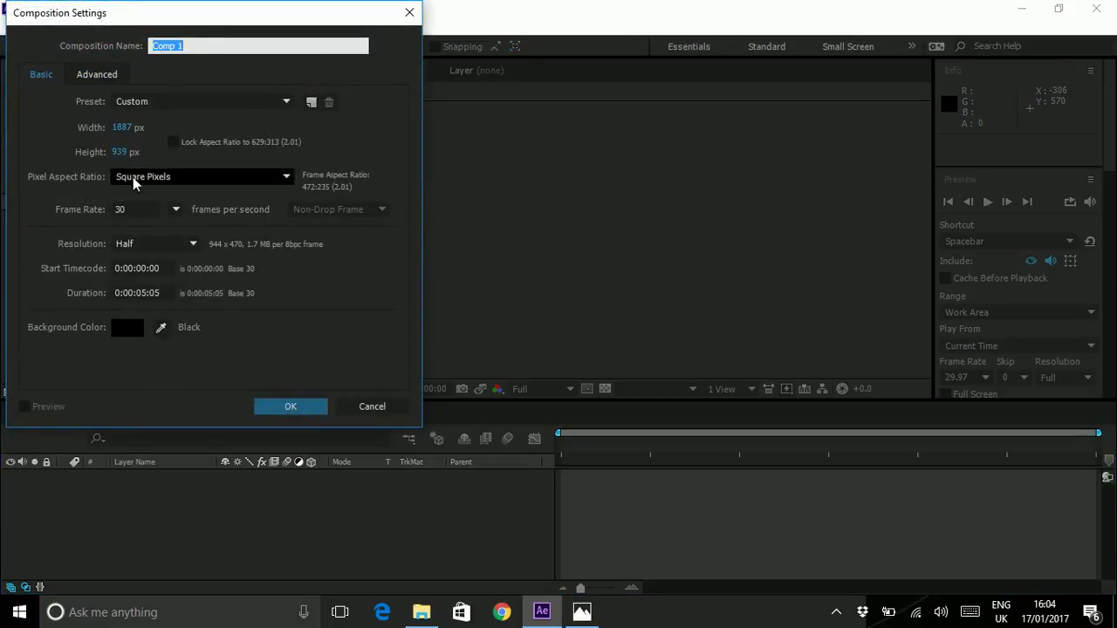
click(125, 130)
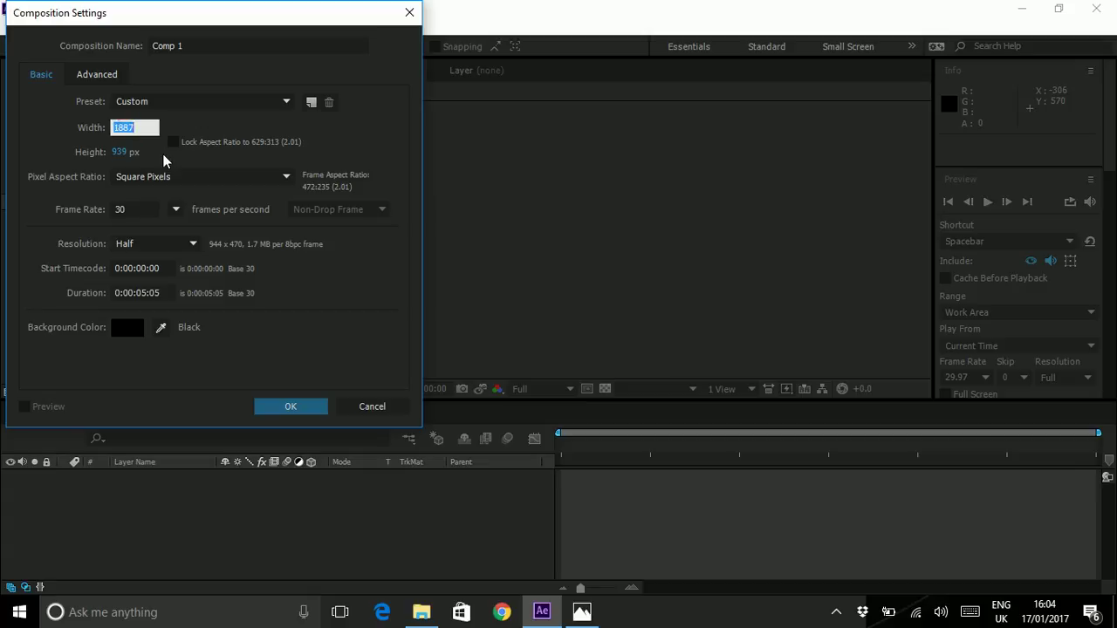
text(19)
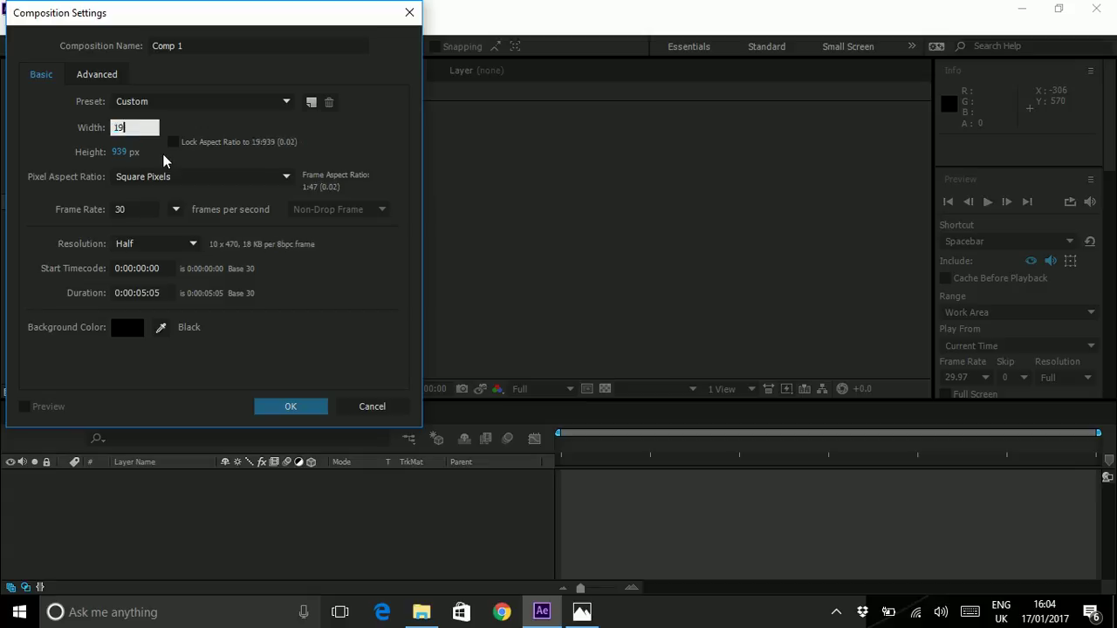
text(2)
key(BackSpace)
key(BackSpace)
text(080)
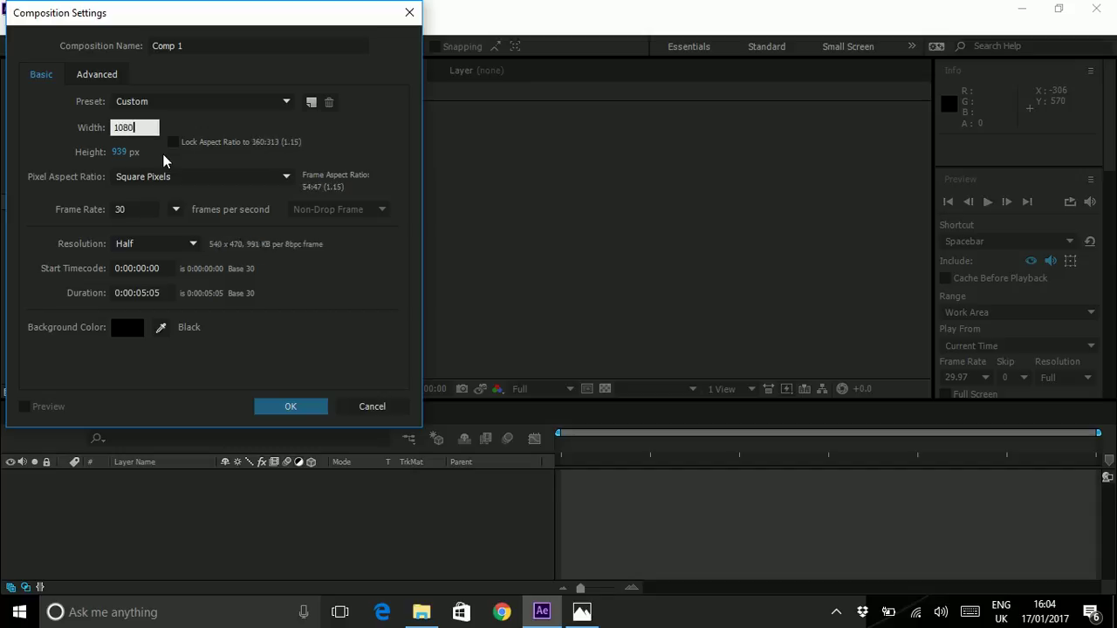
key(Tab)
text(1920)
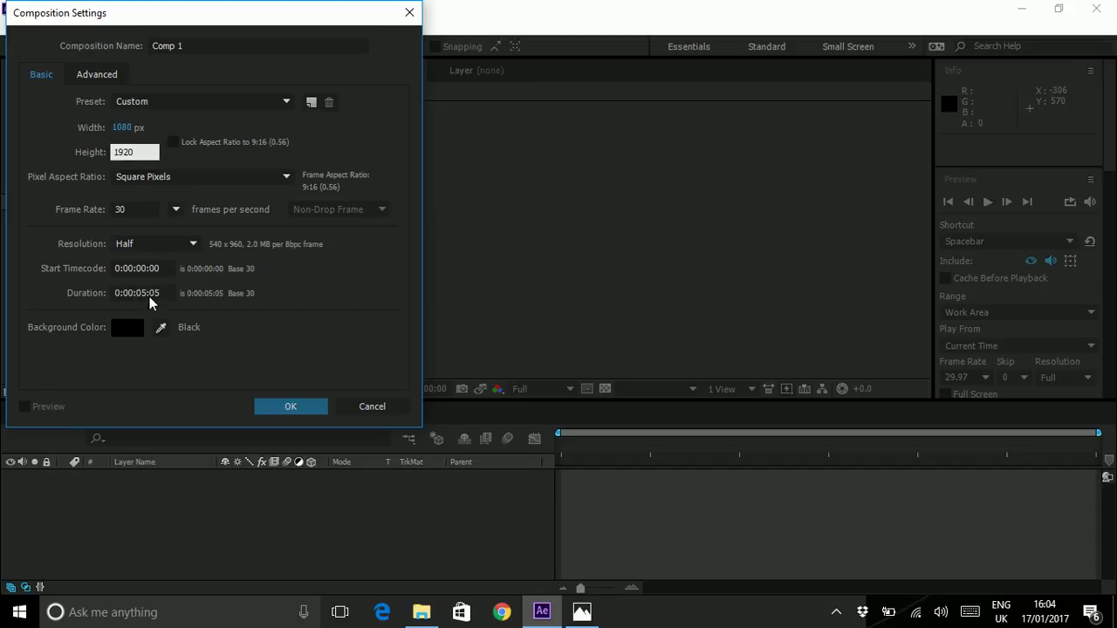
click(145, 292)
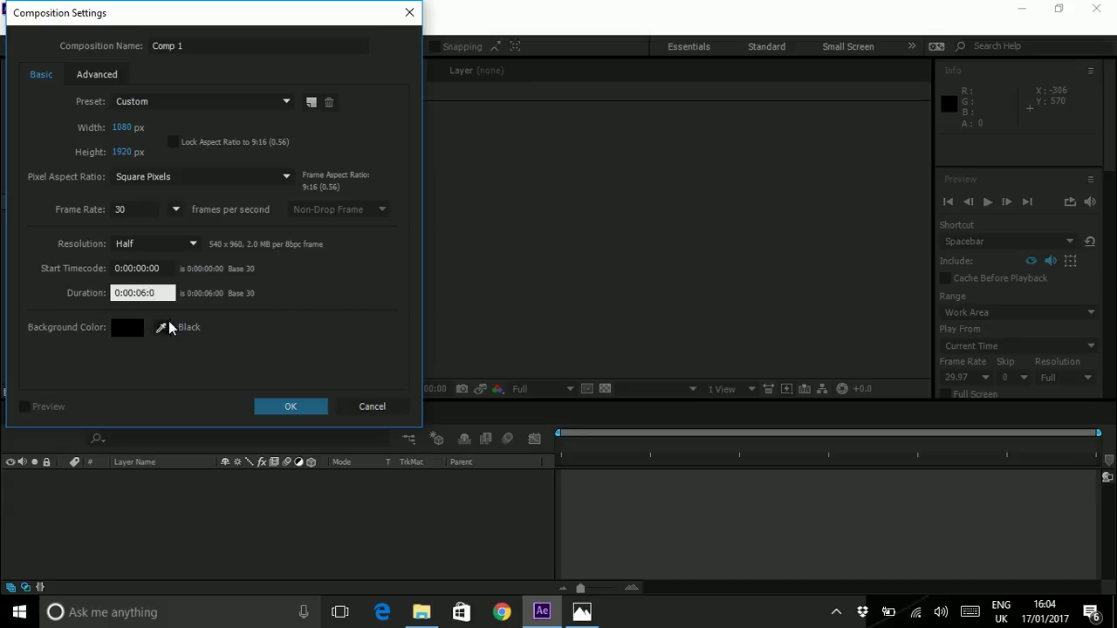
Step: Confirm the Comp 1 settings and zoom the viewer back to 25%
click(310, 411)
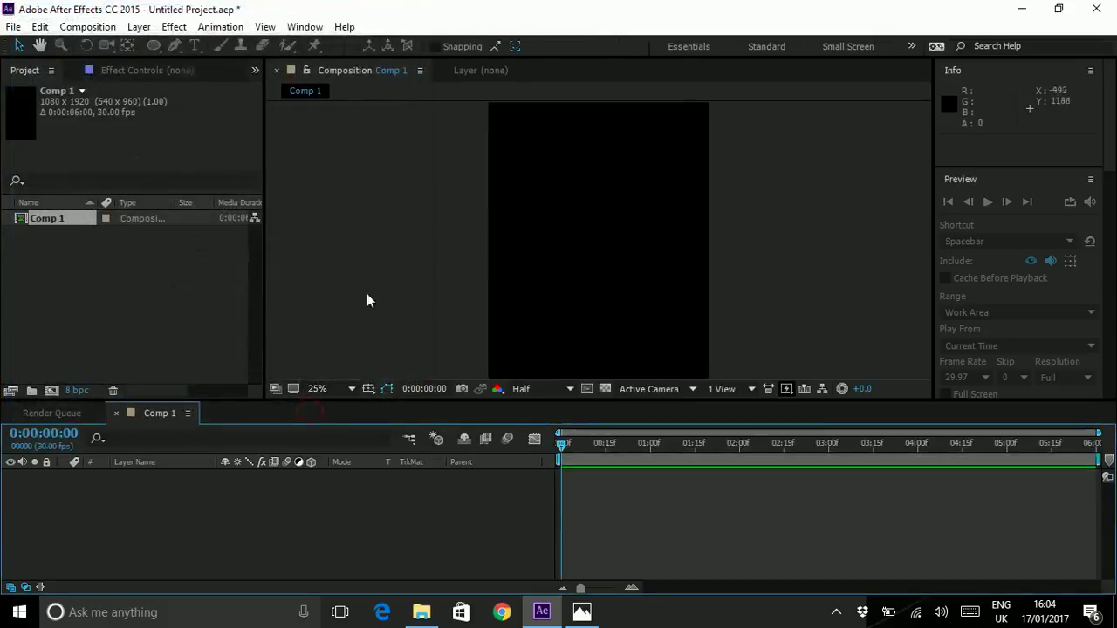
key(comma)
key(period)
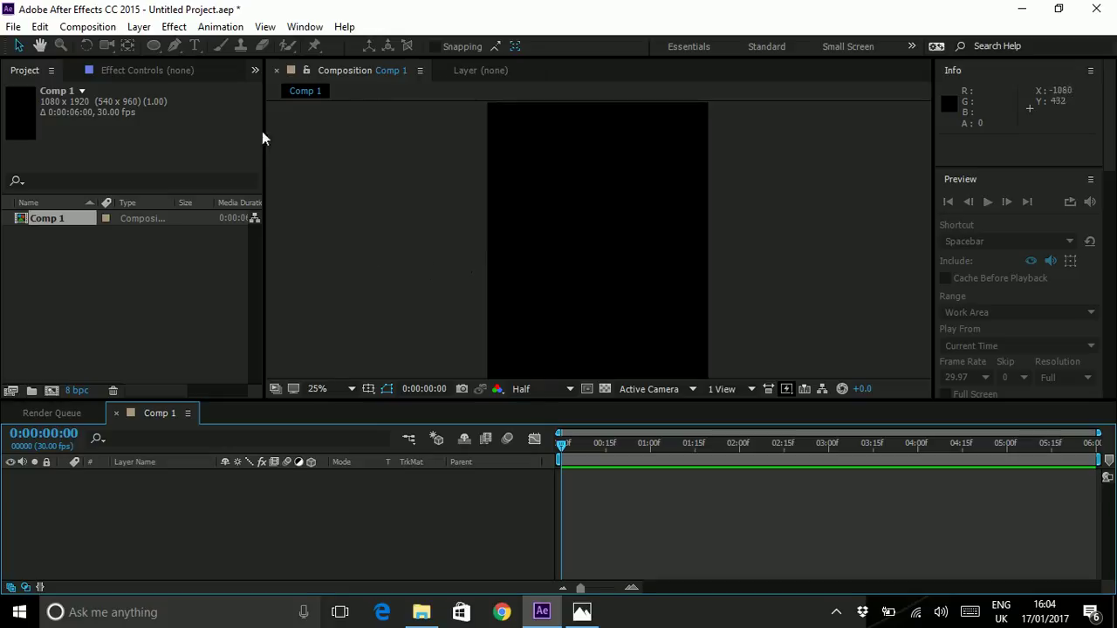
Step: Add a full-size white solid layer to Comp 1
click(141, 27)
mouse_move(174, 26)
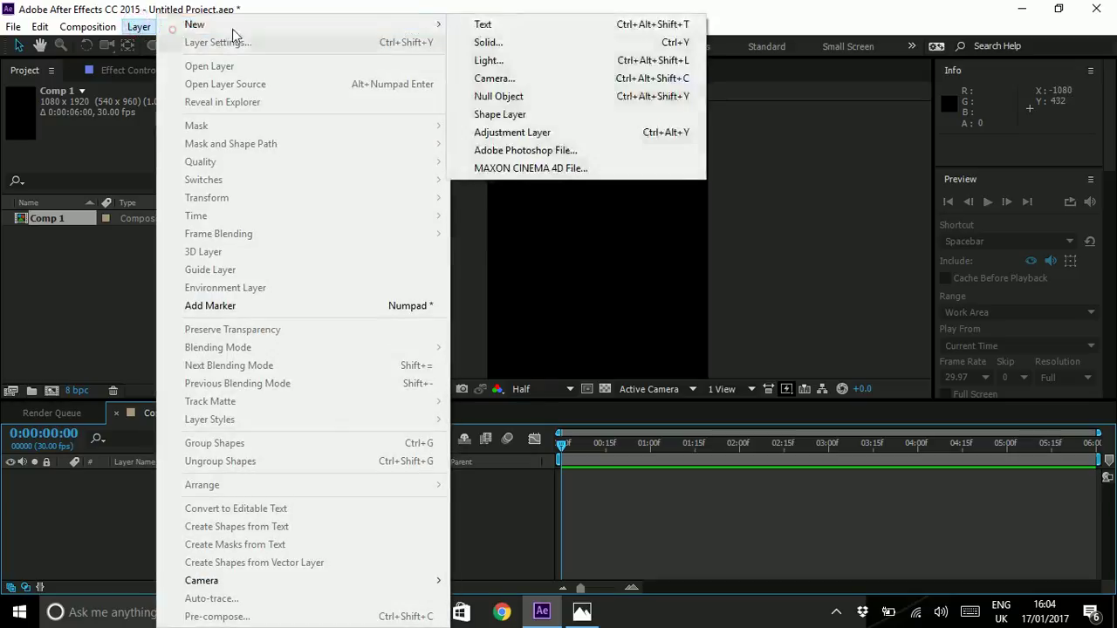
click(489, 43)
click(185, 287)
click(365, 42)
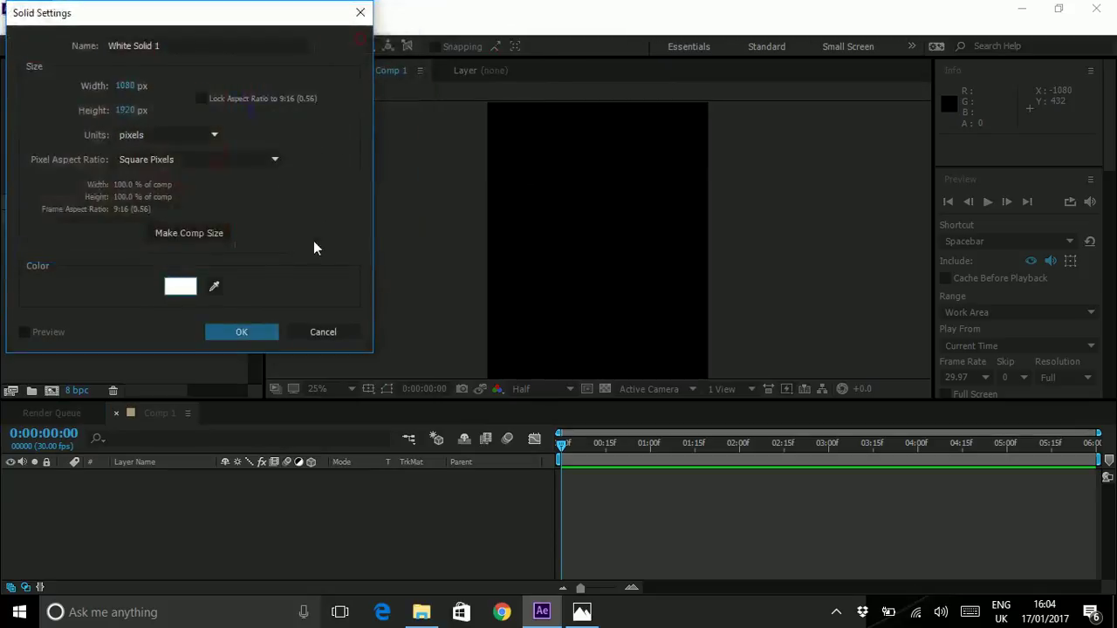
click(236, 332)
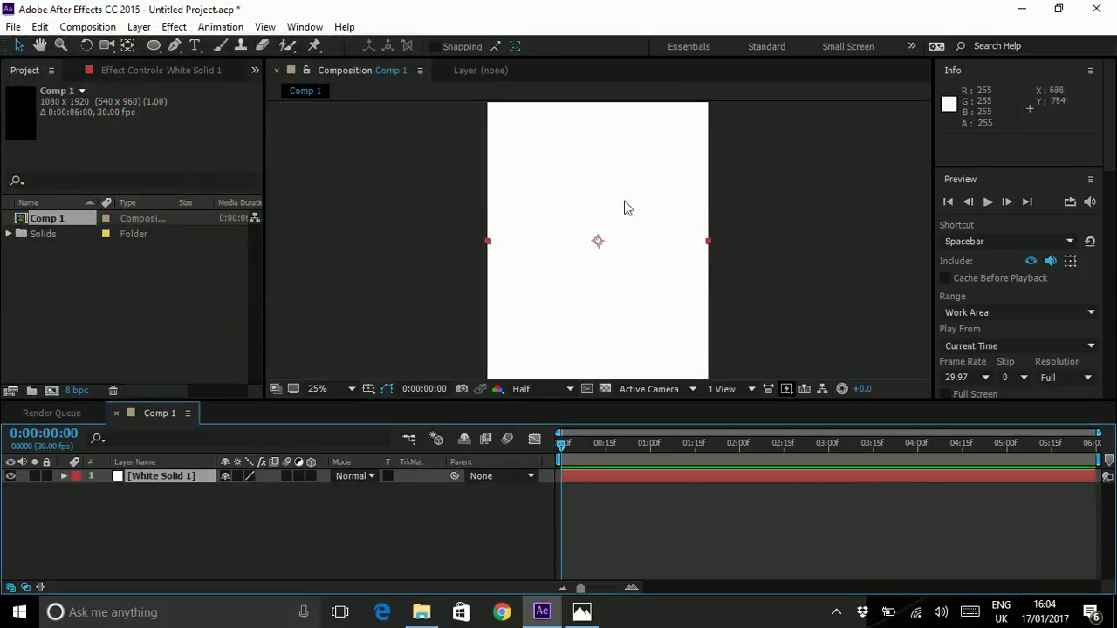
Step: Reposition the view, zoom it to 50%, and deselect the white solid
drag(582, 184, 604, 268)
key(period)
key(period)
key(v)
click(273, 538)
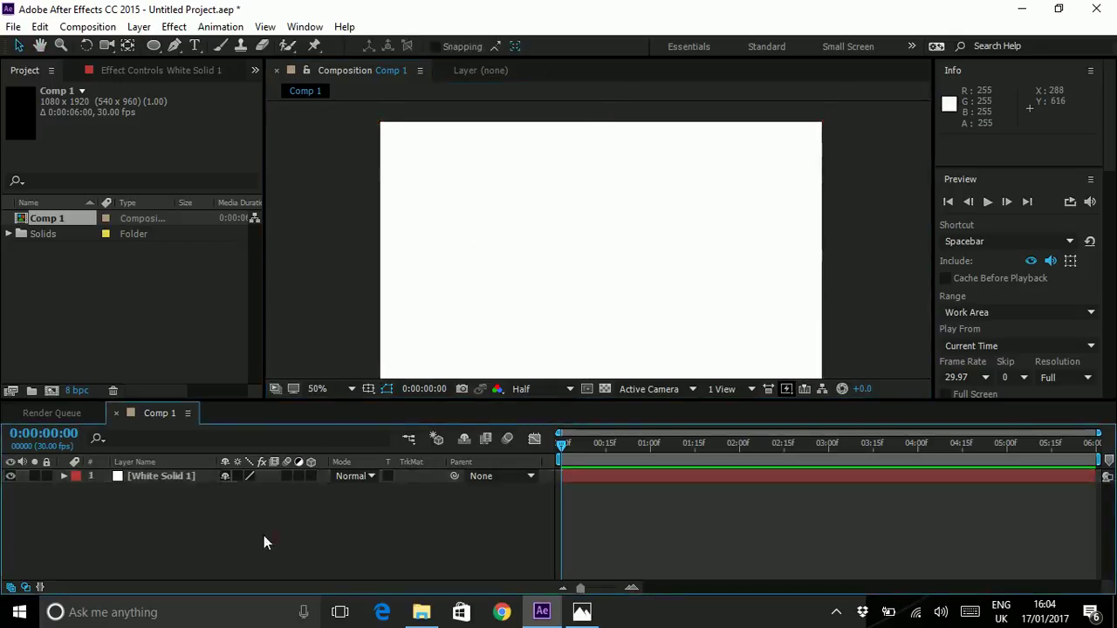
Step: Draw a circle with the Ellipse tool and give it a red fill
mouse_move(157, 46)
mouse_down()
mouse_move(210, 44)
mouse_move(154, 46)
mouse_move(183, 85)
mouse_up()
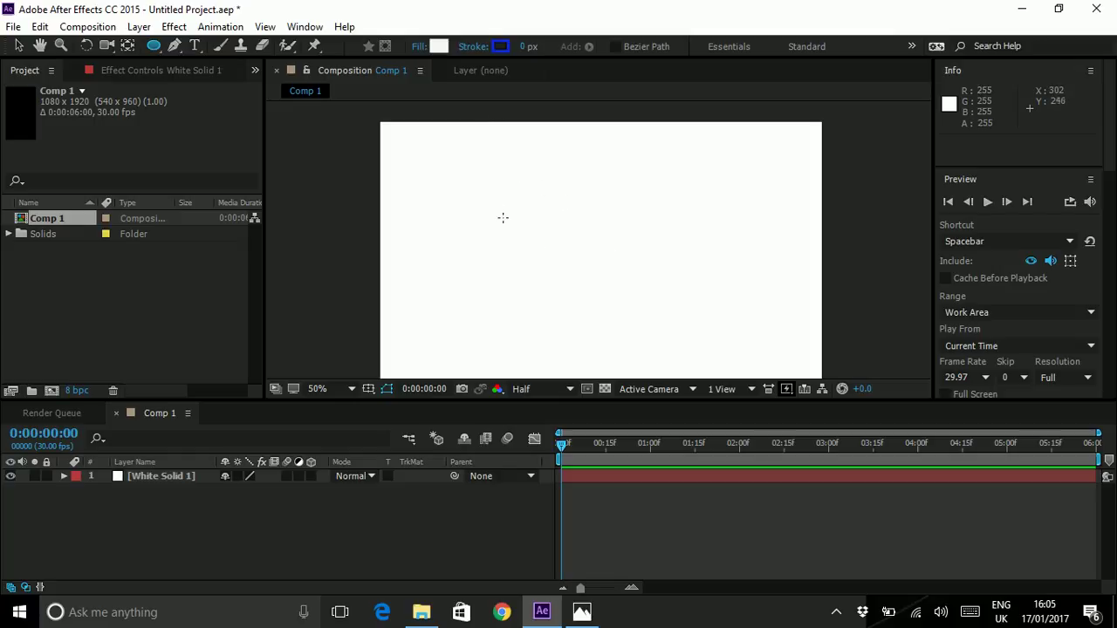
mouse_move(495, 212)
mouse_down()
mouse_move(699, 349)
mouse_move(615, 335)
mouse_move(583, 301)
mouse_move(589, 277)
mouse_up()
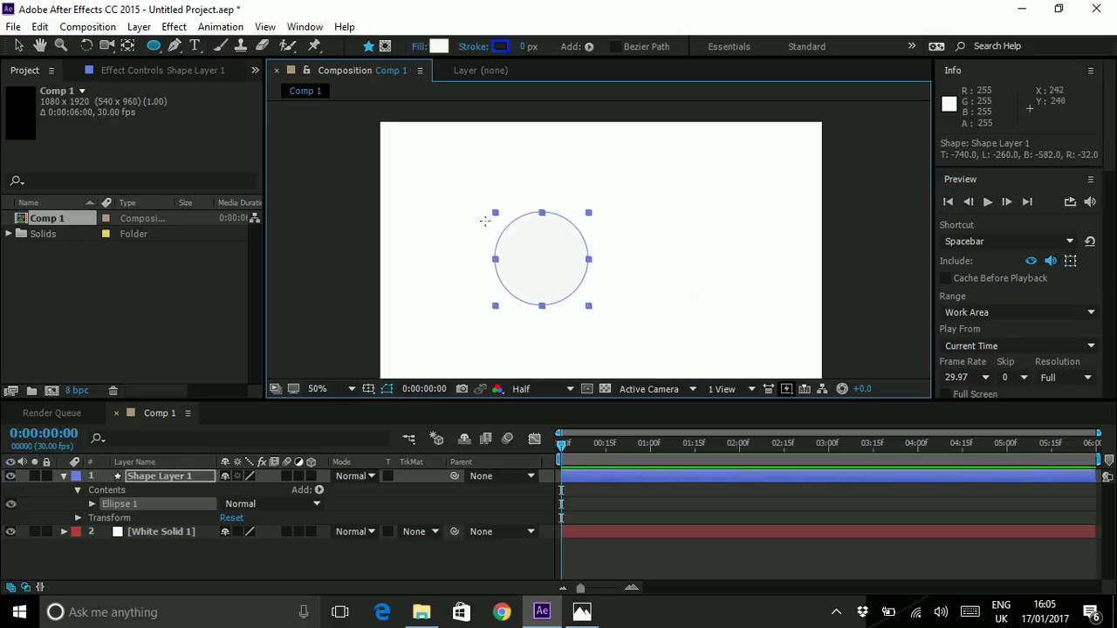
click(436, 49)
click(194, 81)
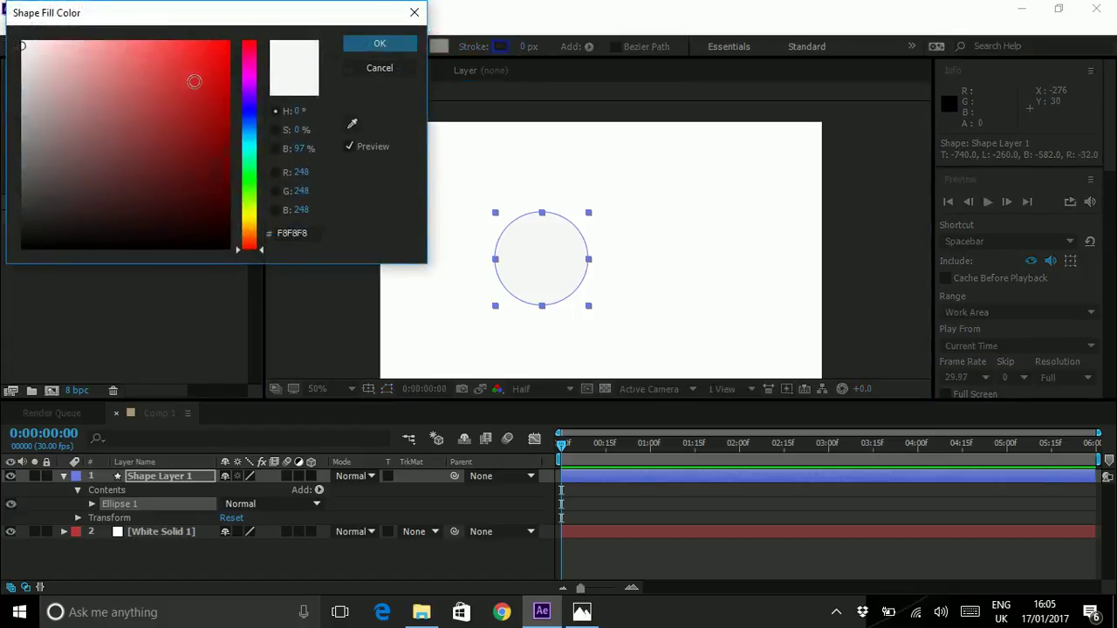
click(373, 45)
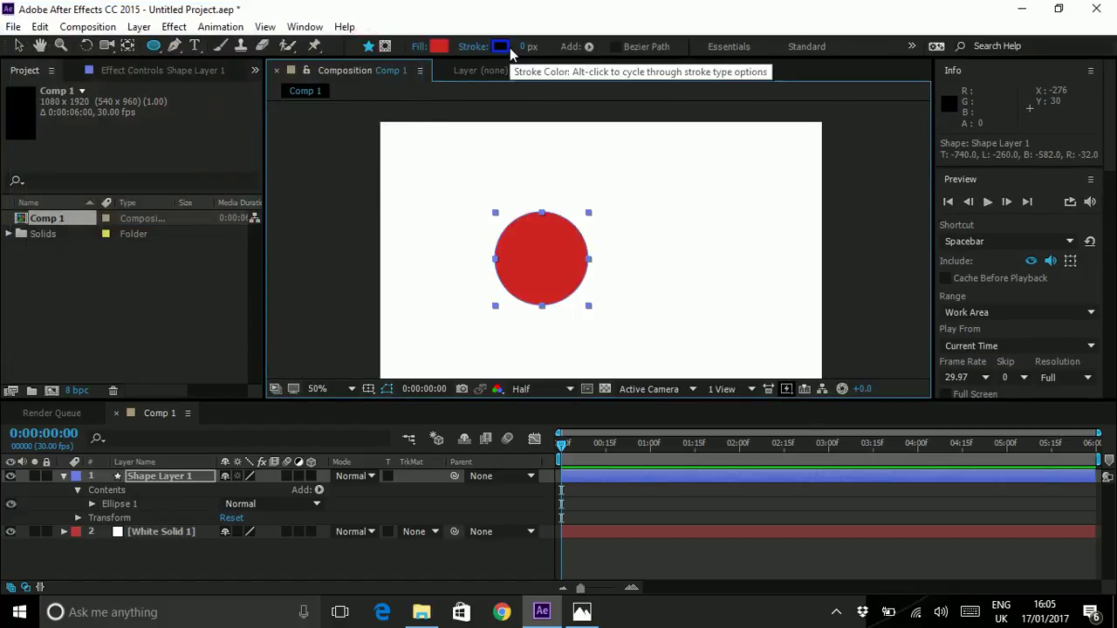
Step: Give the circle a 19 px blue stroke and move it up toward the horizontal centre
click(500, 46)
click(190, 55)
click(193, 70)
click(348, 44)
drag(527, 47, 541, 48)
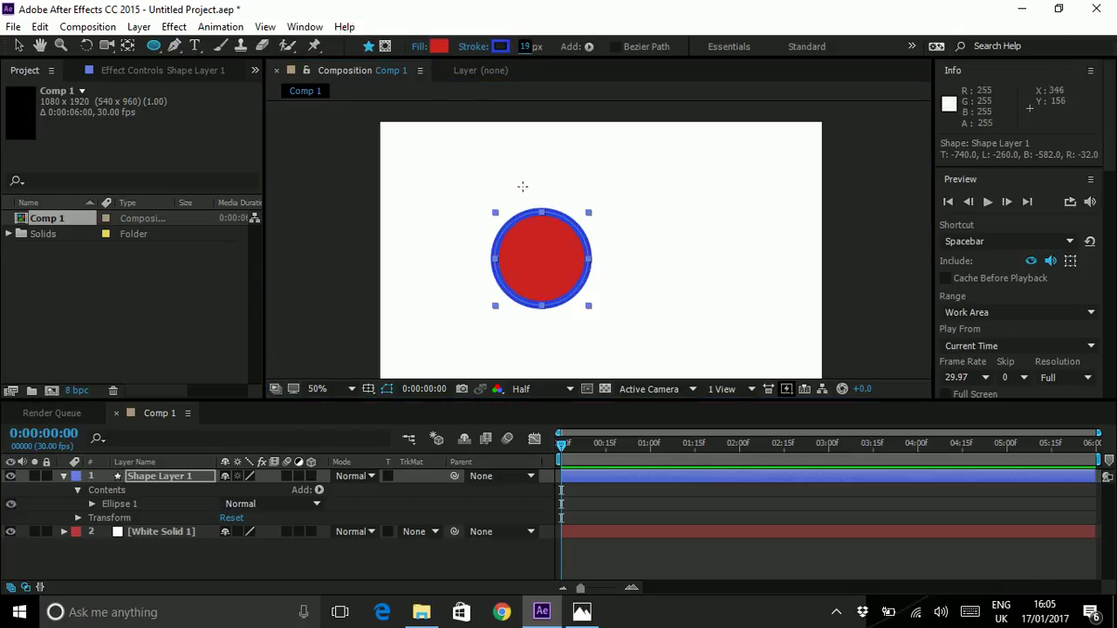
key(v)
drag(527, 234, 588, 218)
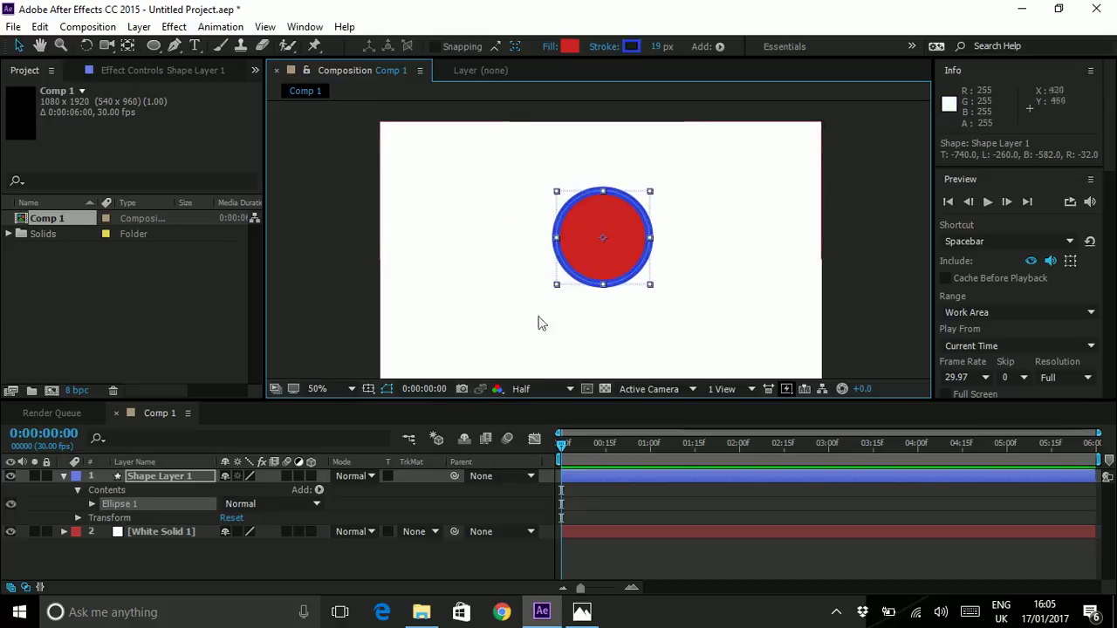
drag(590, 215, 589, 213)
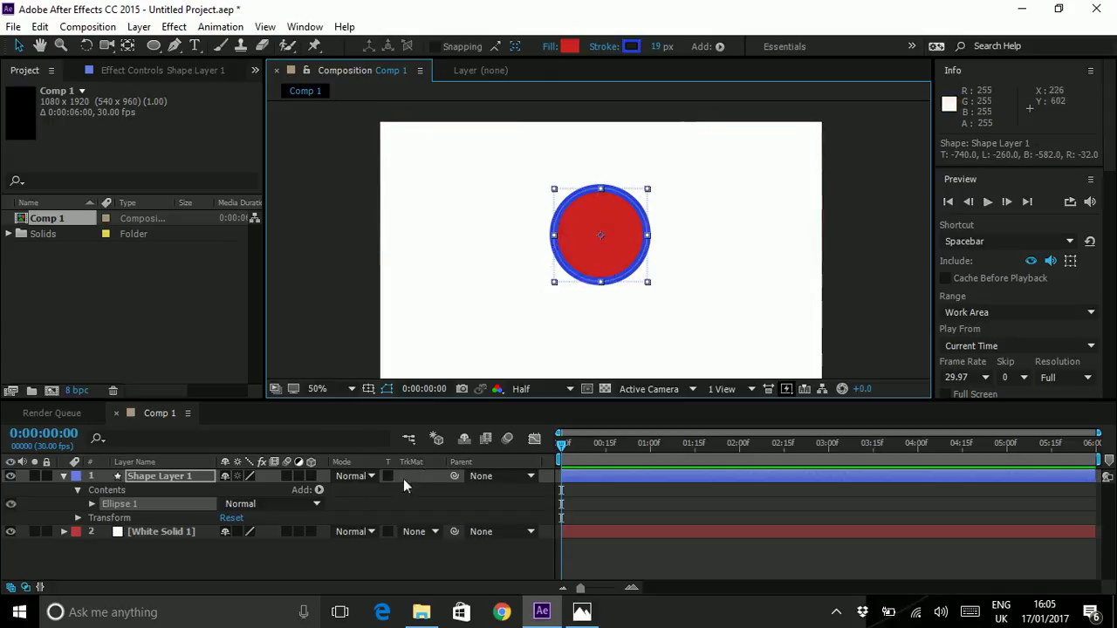
Step: Set the circle's Fill 1 opacity to 0% so only the blue ring shows
click(92, 505)
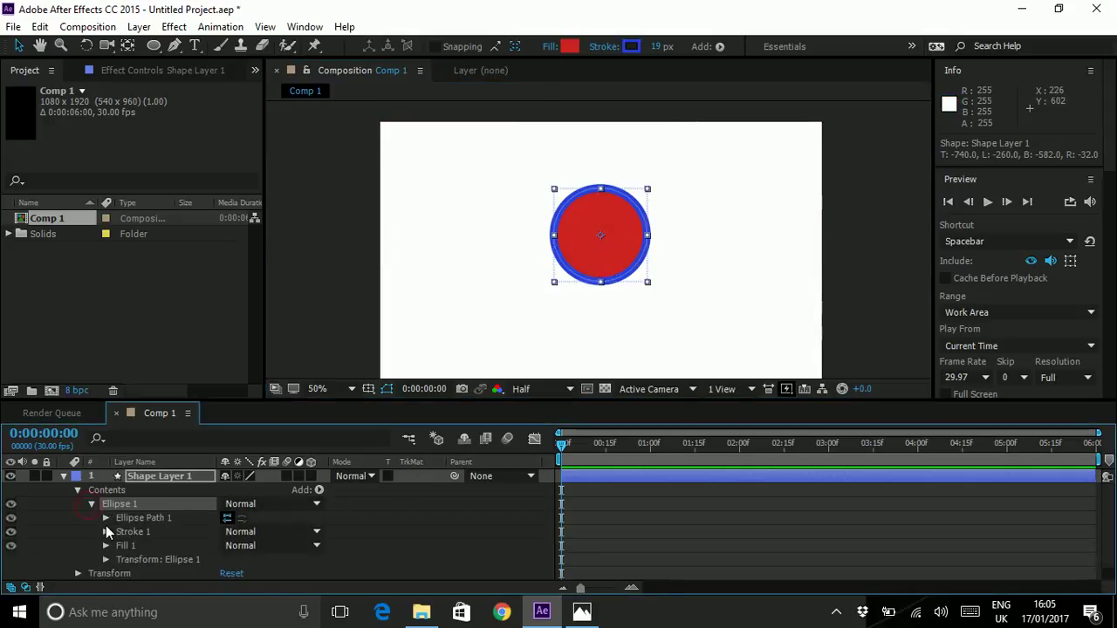
click(106, 546)
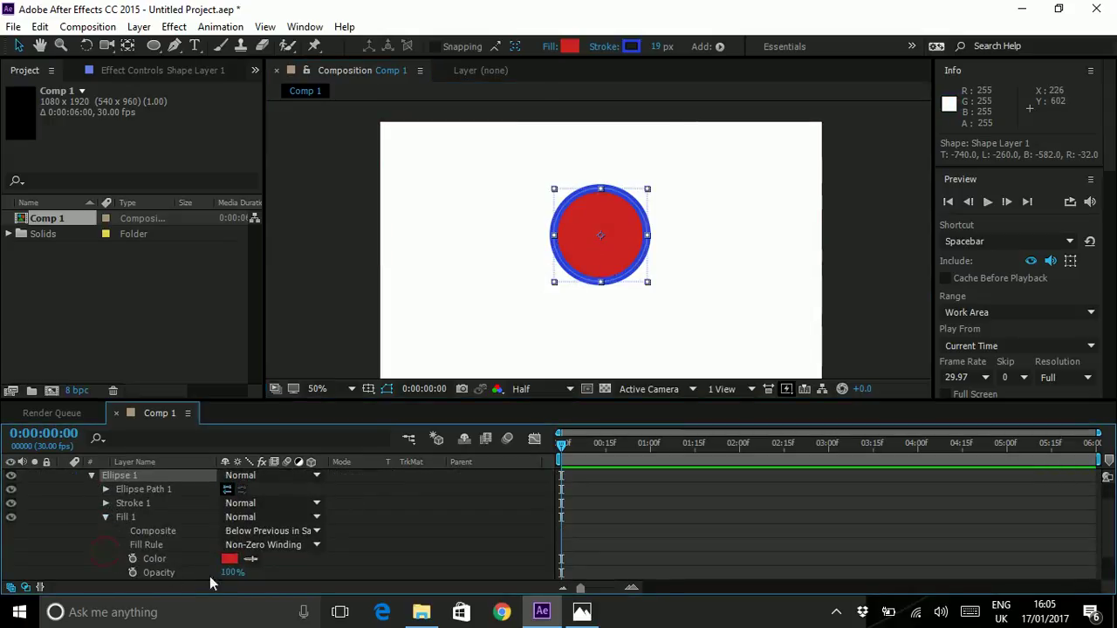
drag(230, 578, 189, 578)
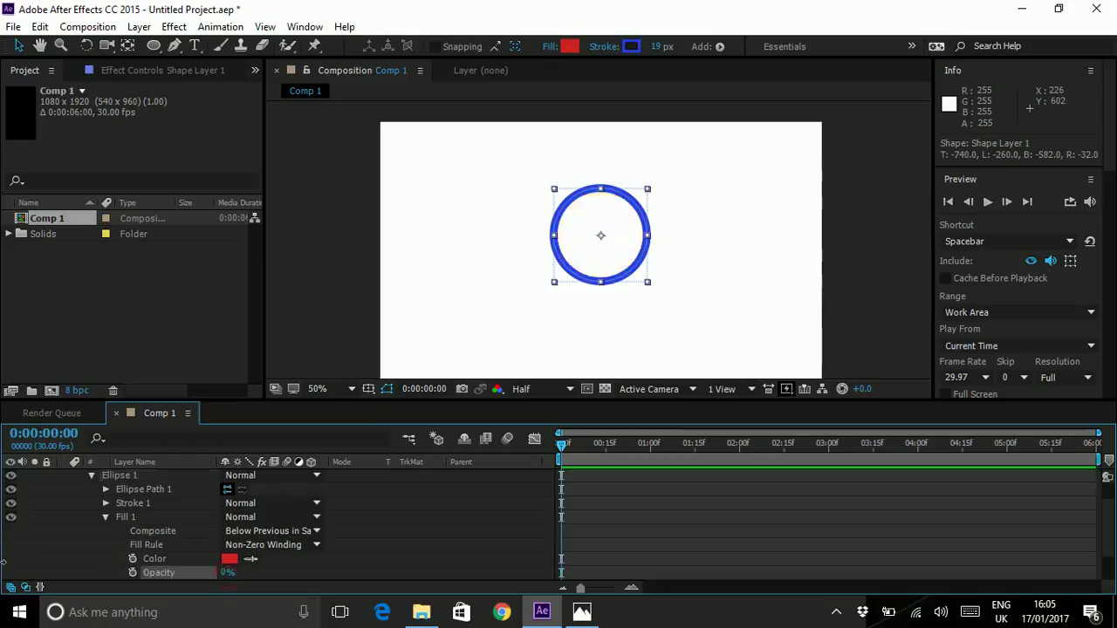
click(105, 517)
scroll(332, 507, up, 2)
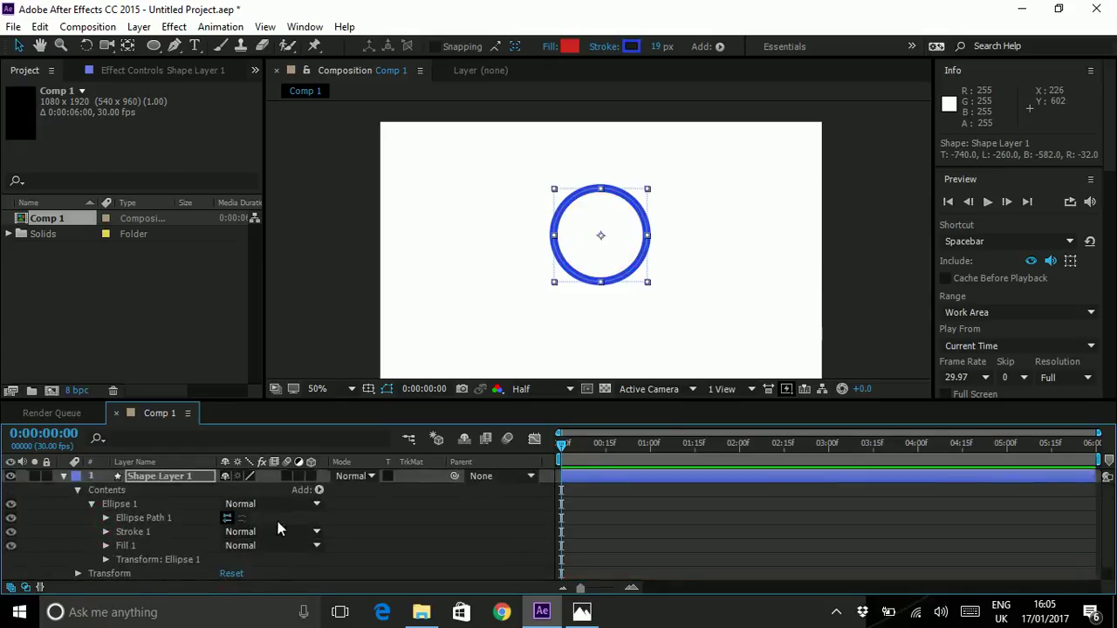
Step: Add Trim Paths to the ring's shape and expand its settings
click(318, 496)
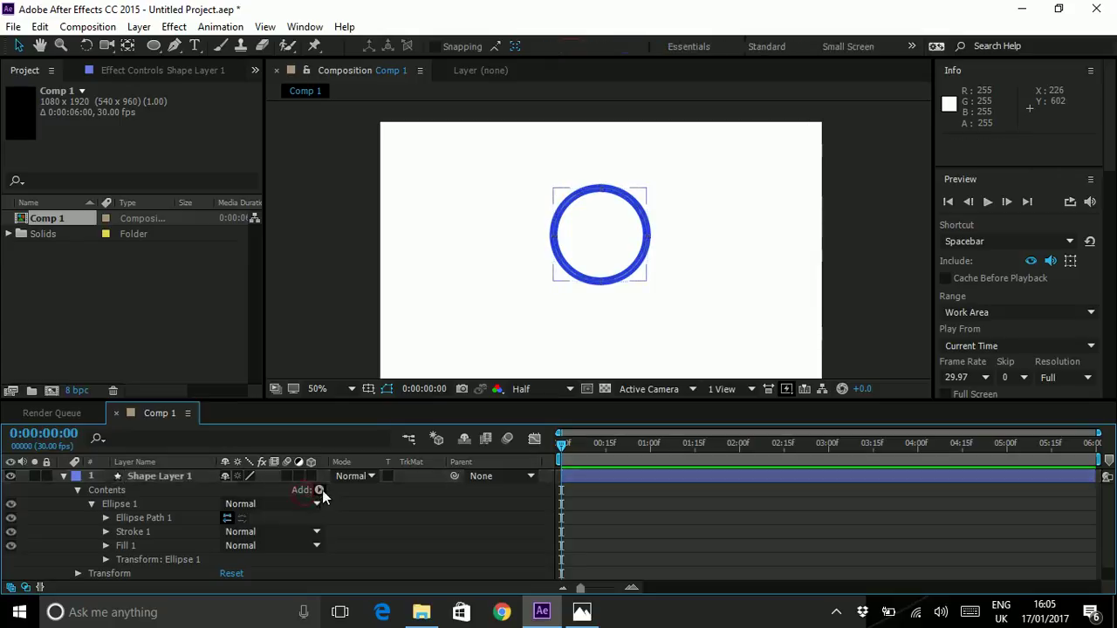
click(319, 490)
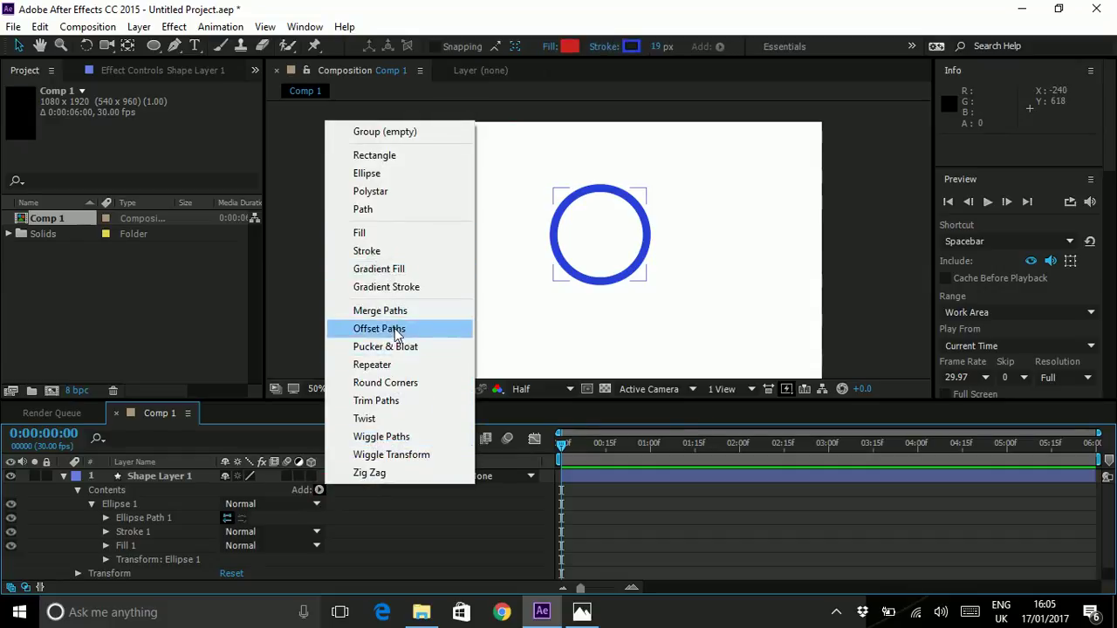
click(394, 400)
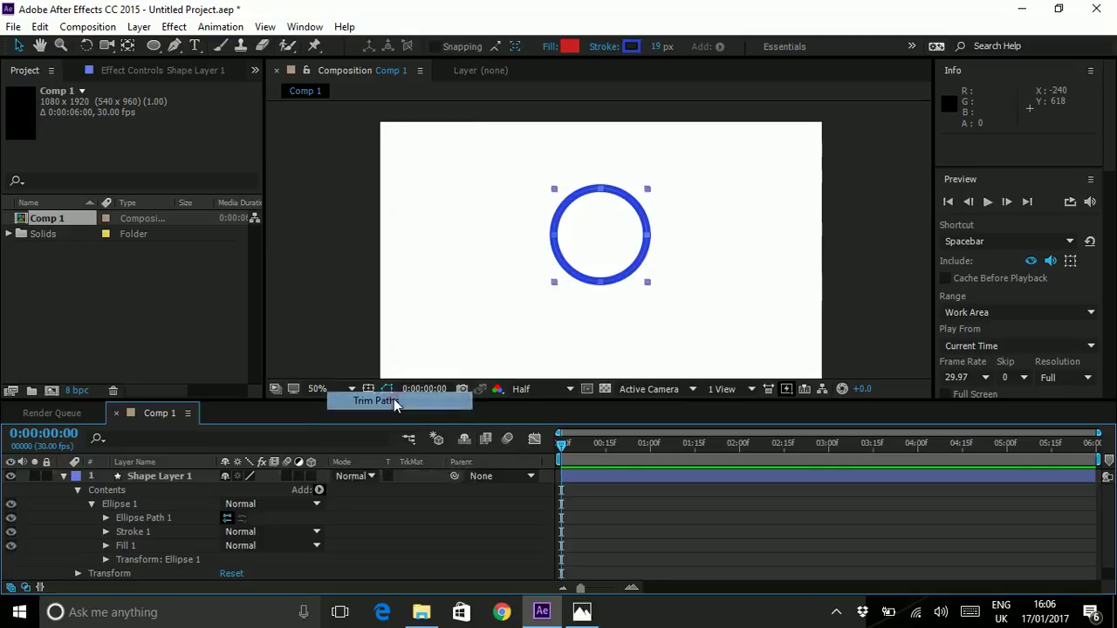
scroll(278, 534, down, 1)
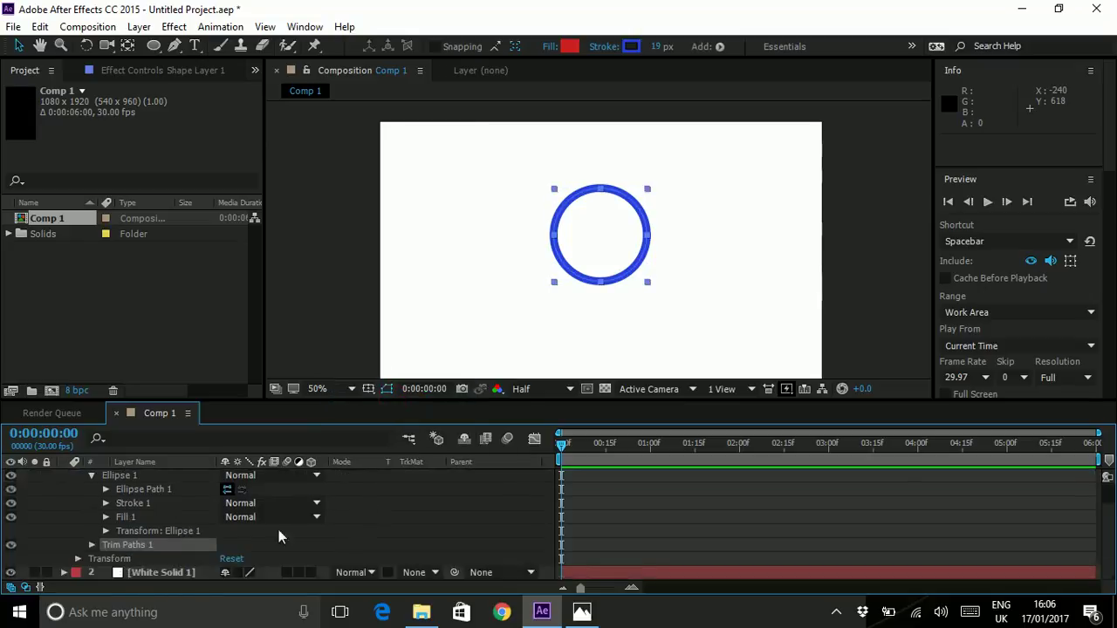
click(91, 544)
scroll(94, 552, down, 2)
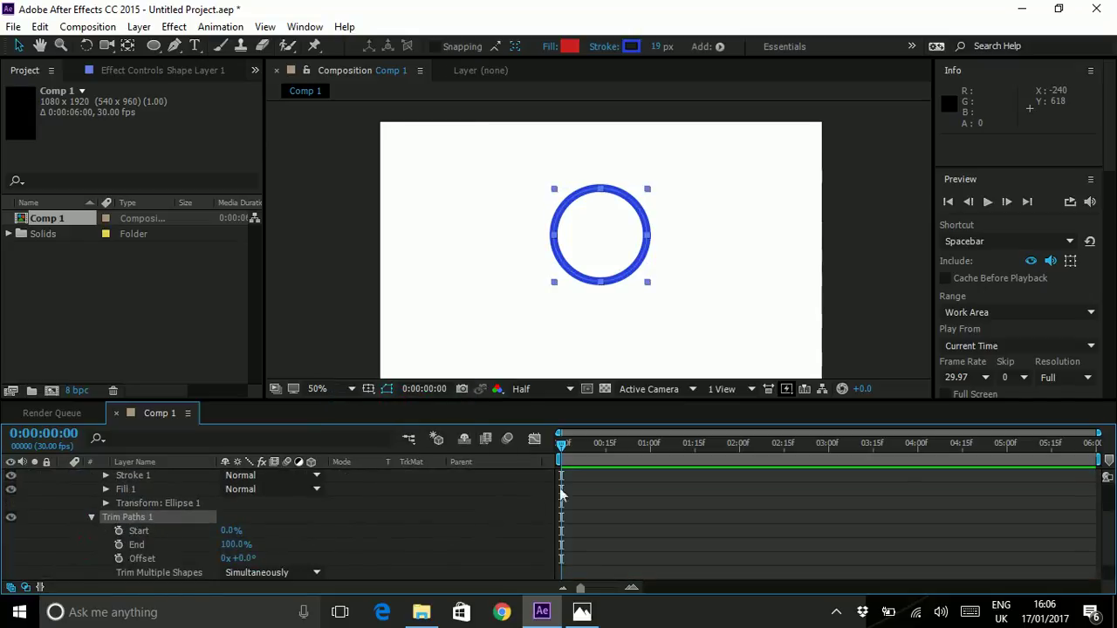
drag(574, 447, 535, 443)
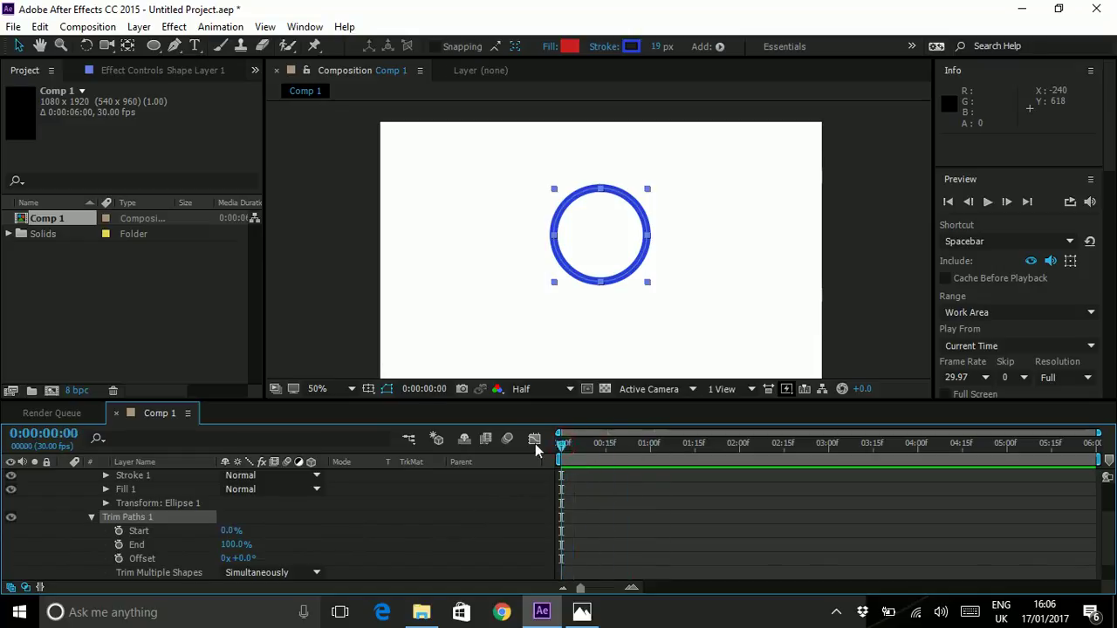
Step: Keyframe End and Offset, setting End 76% and Offset 1x+0° at three seconds
click(117, 545)
click(120, 557)
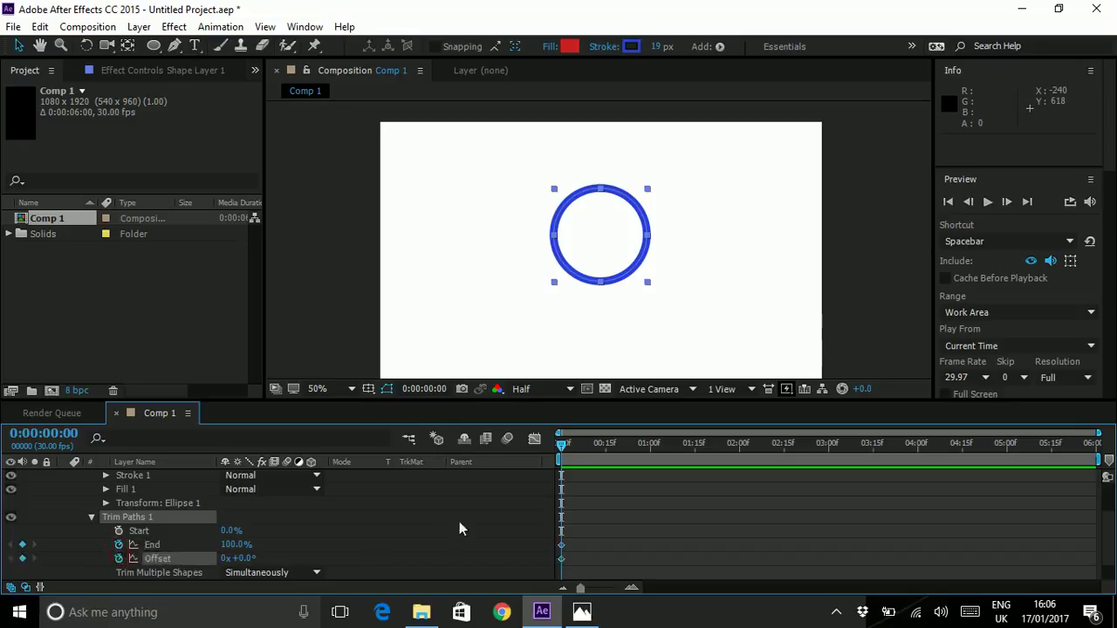
drag(759, 447, 844, 449)
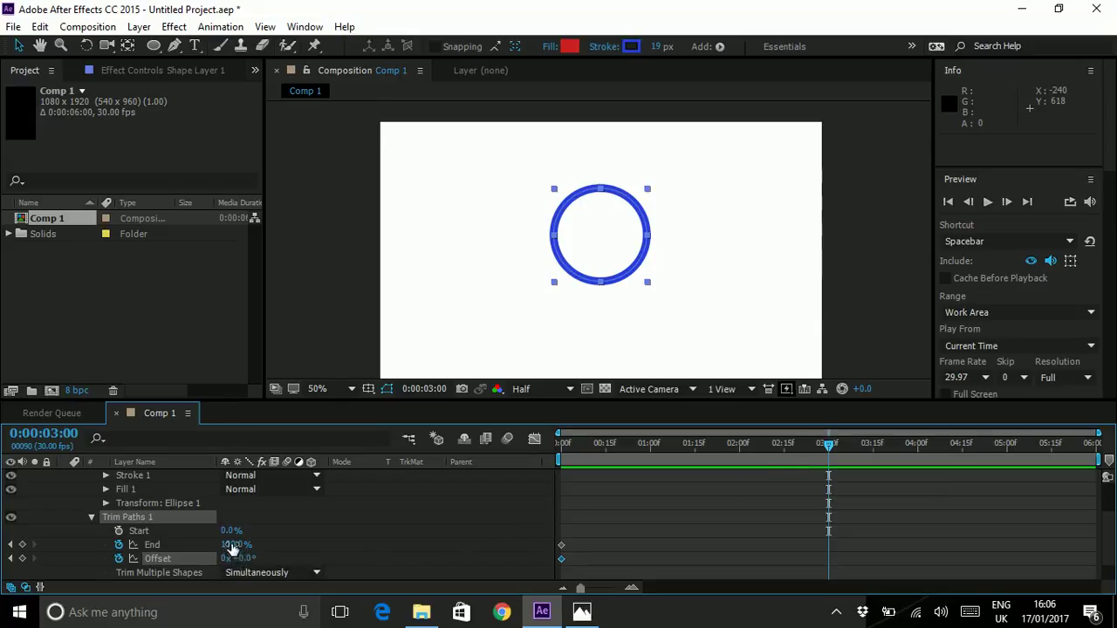
drag(229, 545, 210, 546)
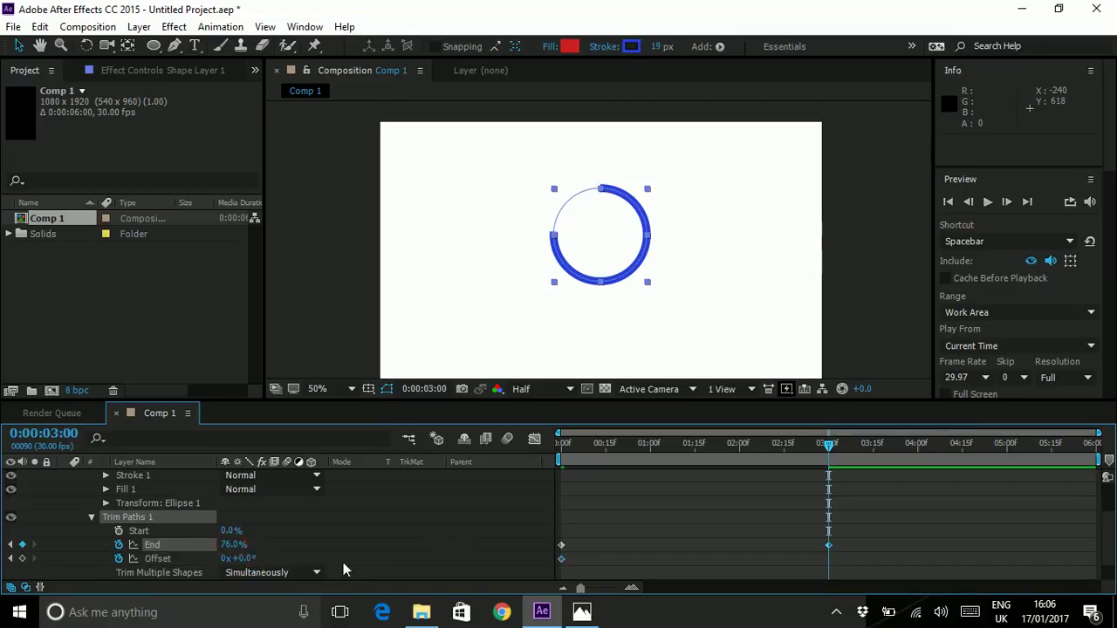
mouse_move(243, 558)
mouse_down()
mouse_move(617, 581)
mouse_move(274, 545)
mouse_move(678, 550)
mouse_up()
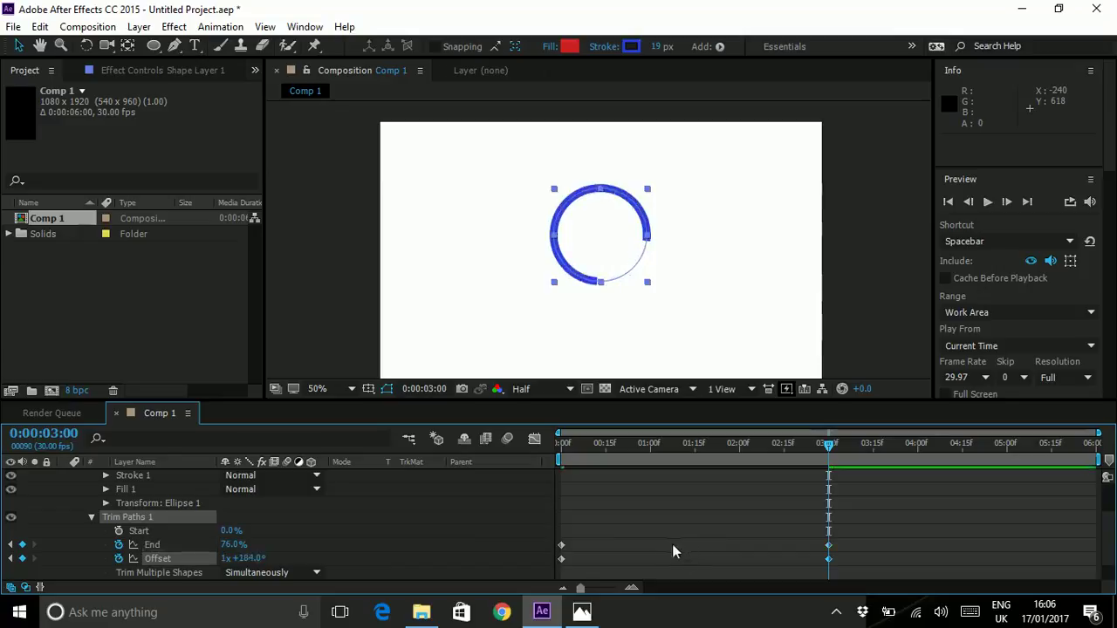
key(ctrl+z)
click(225, 559)
text(1)
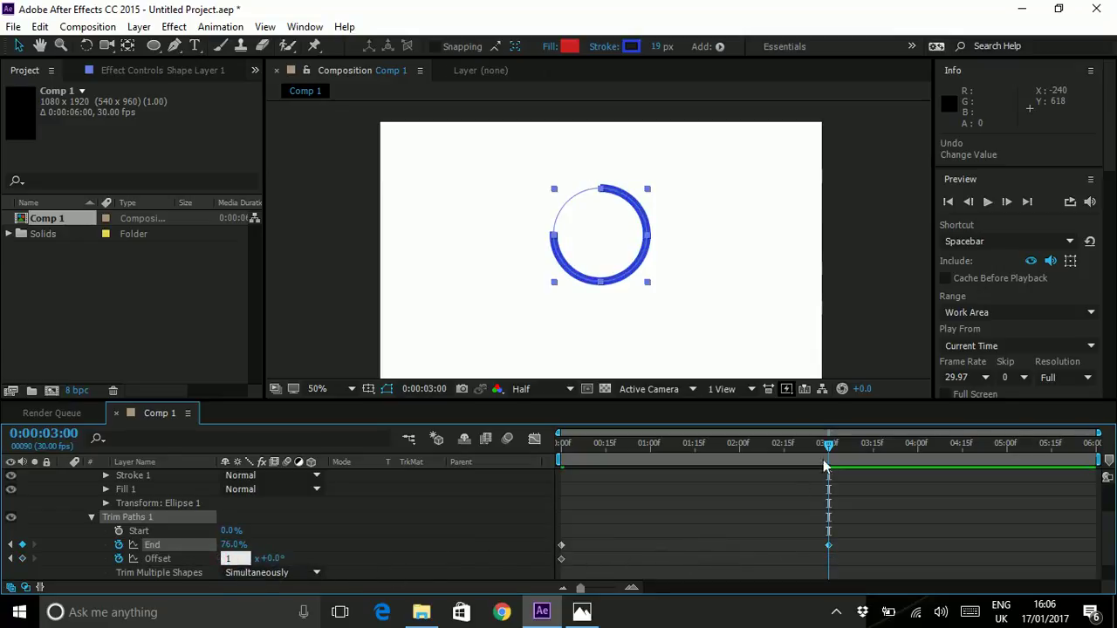
key(Return)
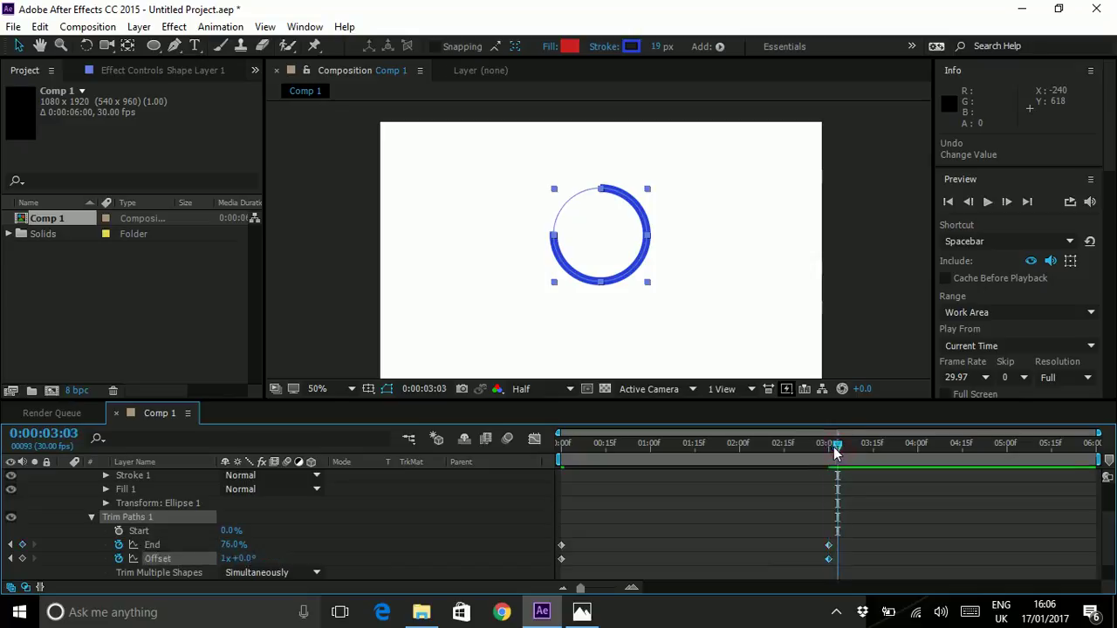
Step: Scrub and play the ring animation, trying different End values near the start
drag(829, 452, 773, 475)
drag(638, 443, 576, 461)
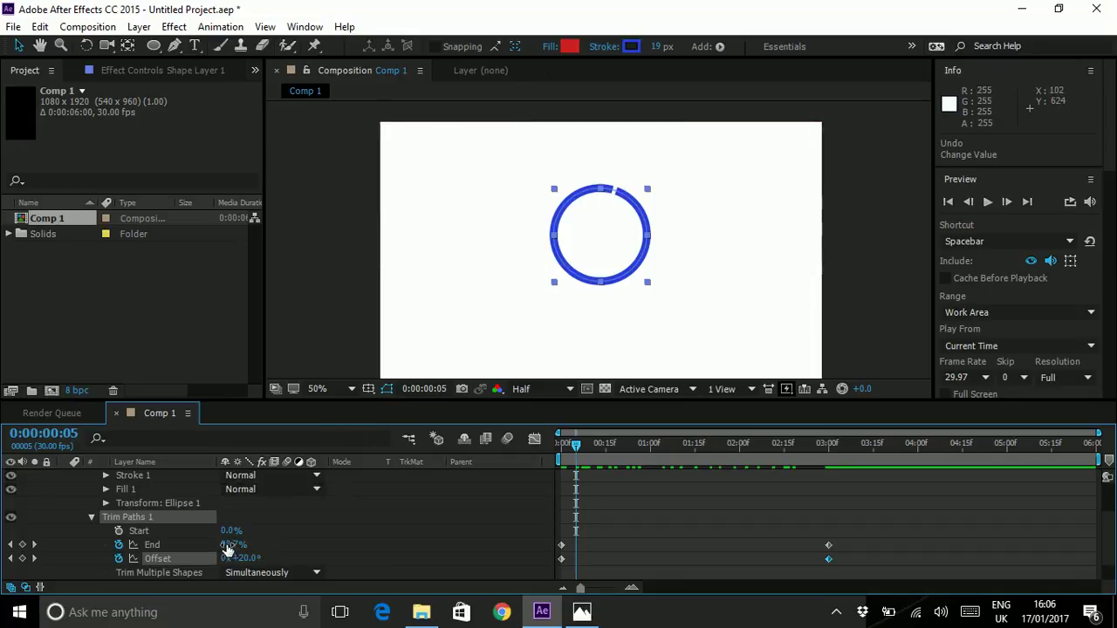
drag(227, 547, 234, 544)
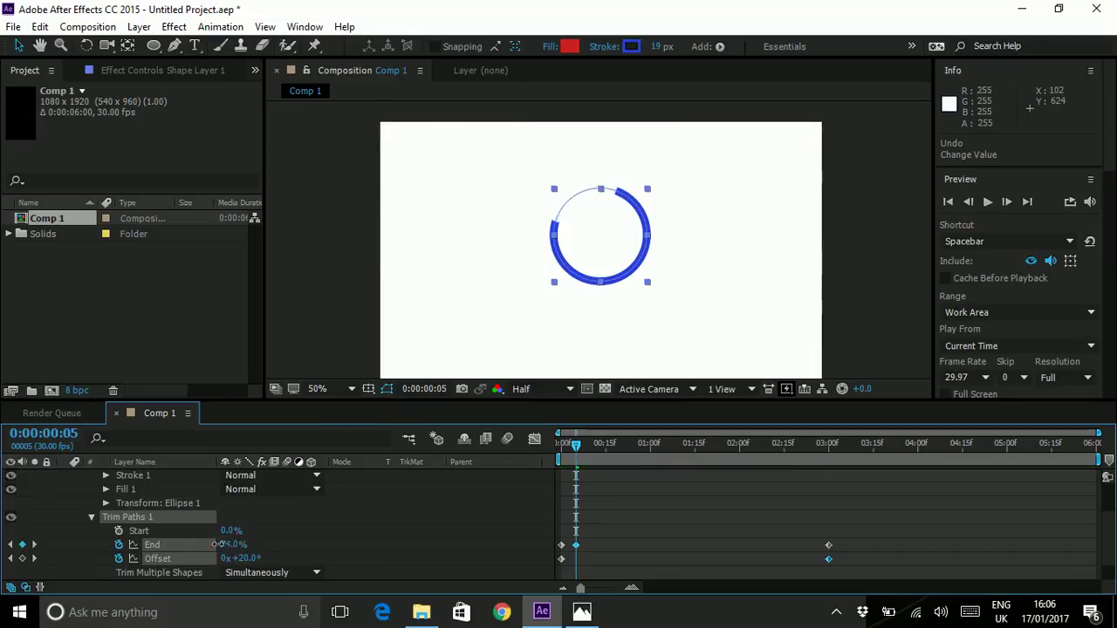
mouse_move(225, 545)
mouse_down()
mouse_move(240, 544)
mouse_move(177, 537)
mouse_move(258, 530)
mouse_up()
key(ctrl+z)
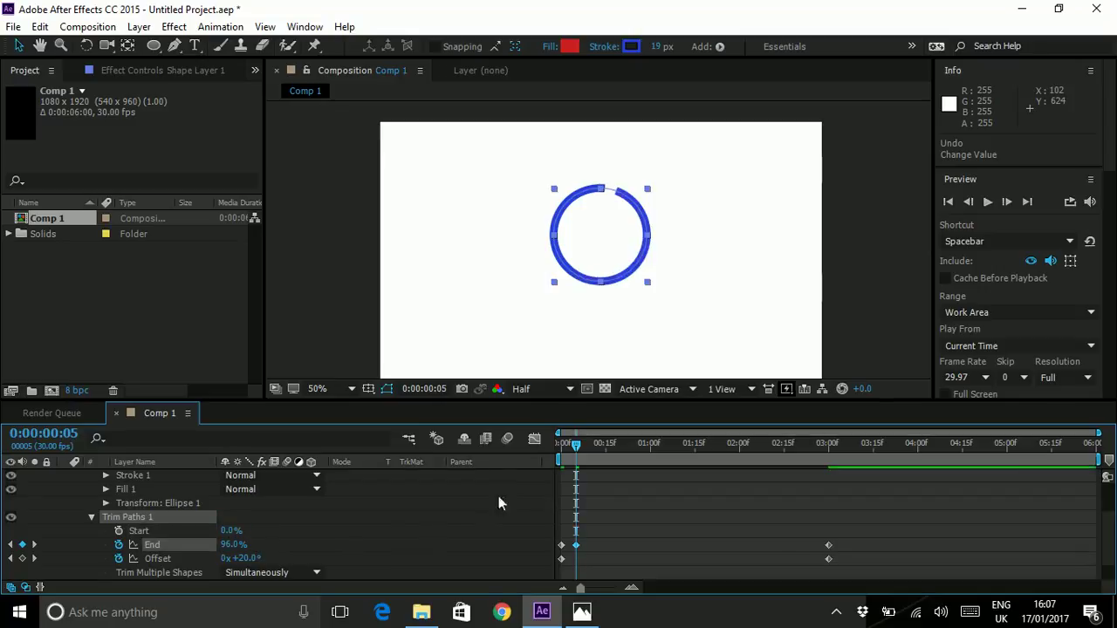
mouse_move(576, 447)
mouse_down()
mouse_move(542, 451)
mouse_move(583, 460)
mouse_up()
key(space)
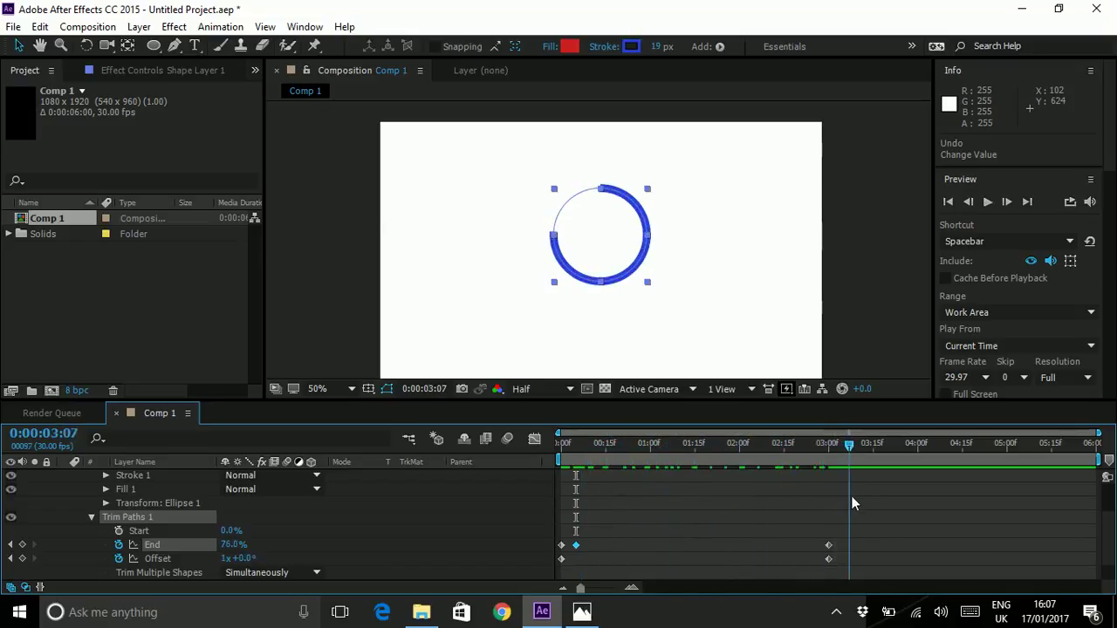
key(space)
key(Home)
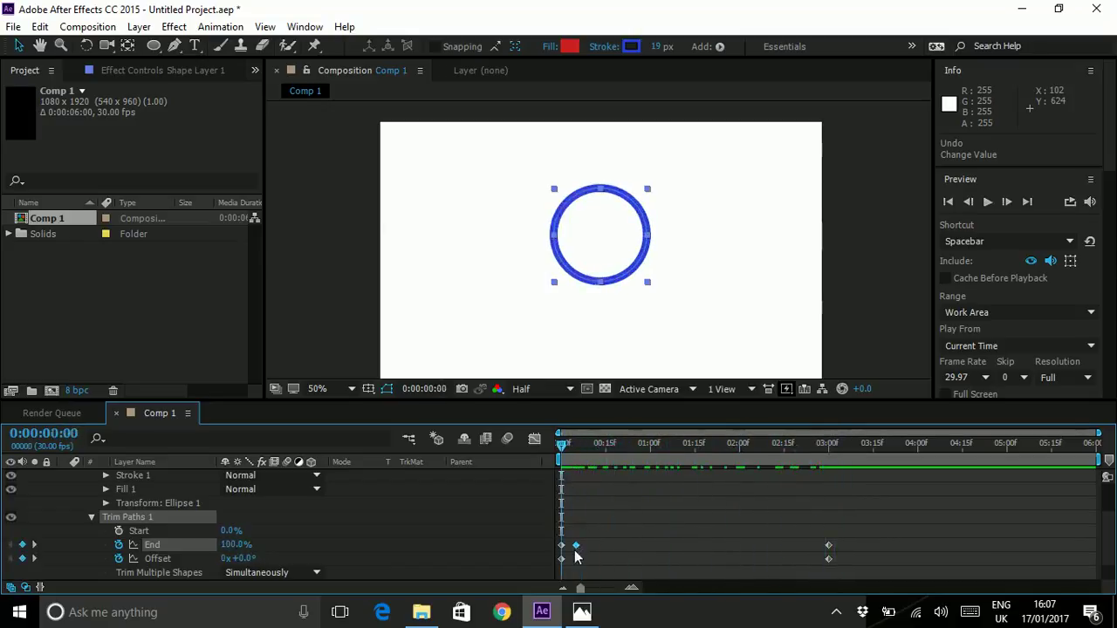
Step: Set End to 0% at the first frame so the ring starts hidden, then preview the draw-on
click(624, 543)
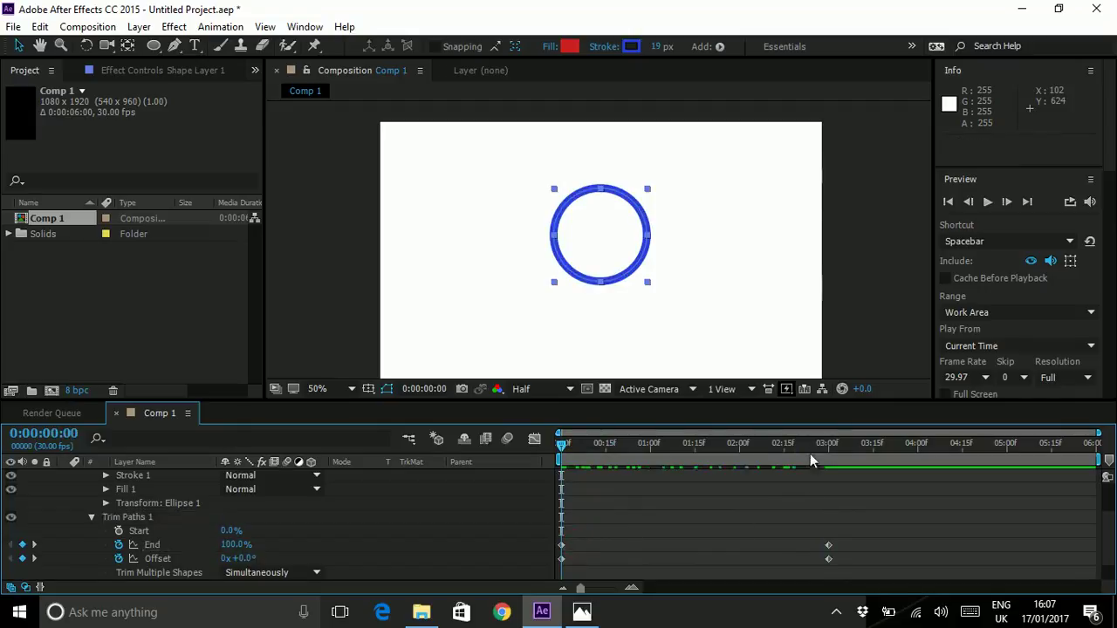
drag(823, 446, 827, 449)
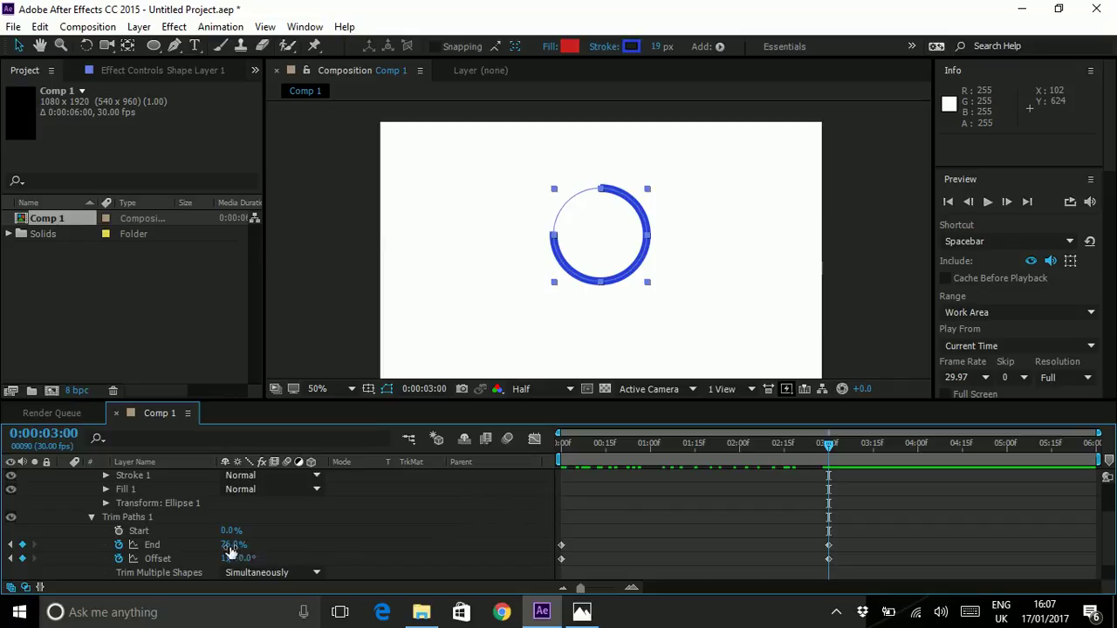
drag(231, 550, 253, 548)
drag(584, 447, 435, 487)
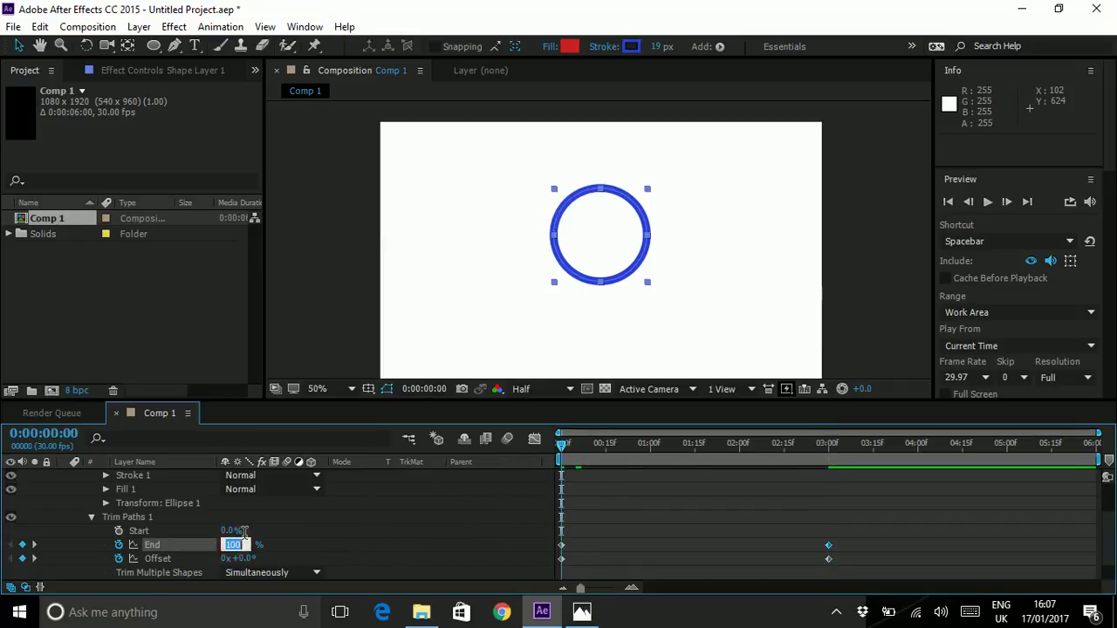
key(Return)
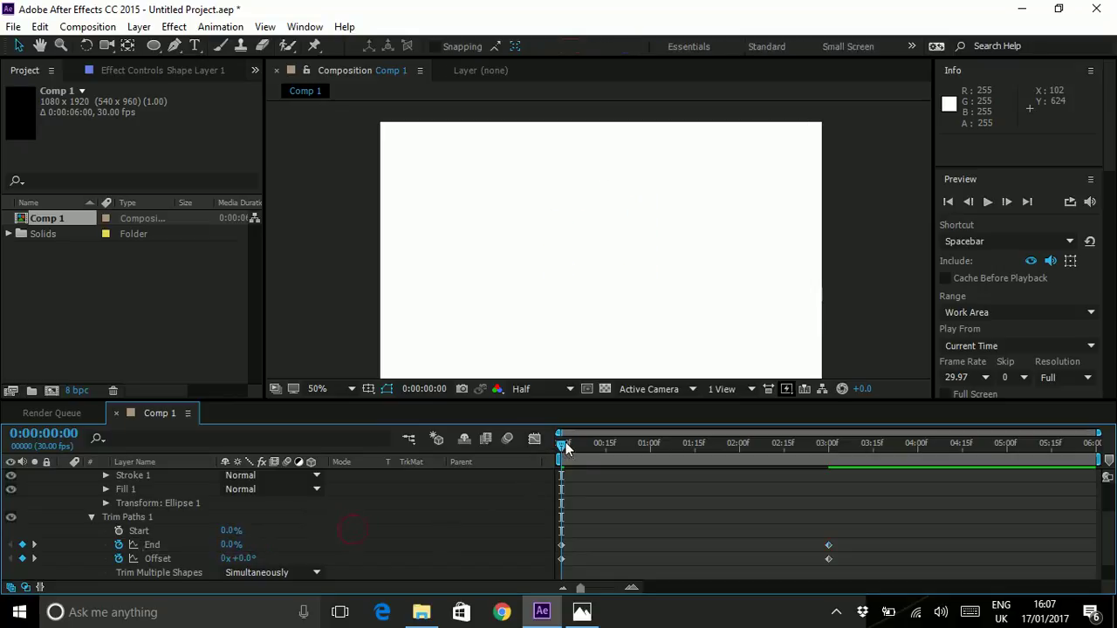
drag(565, 443, 509, 441)
key(space)
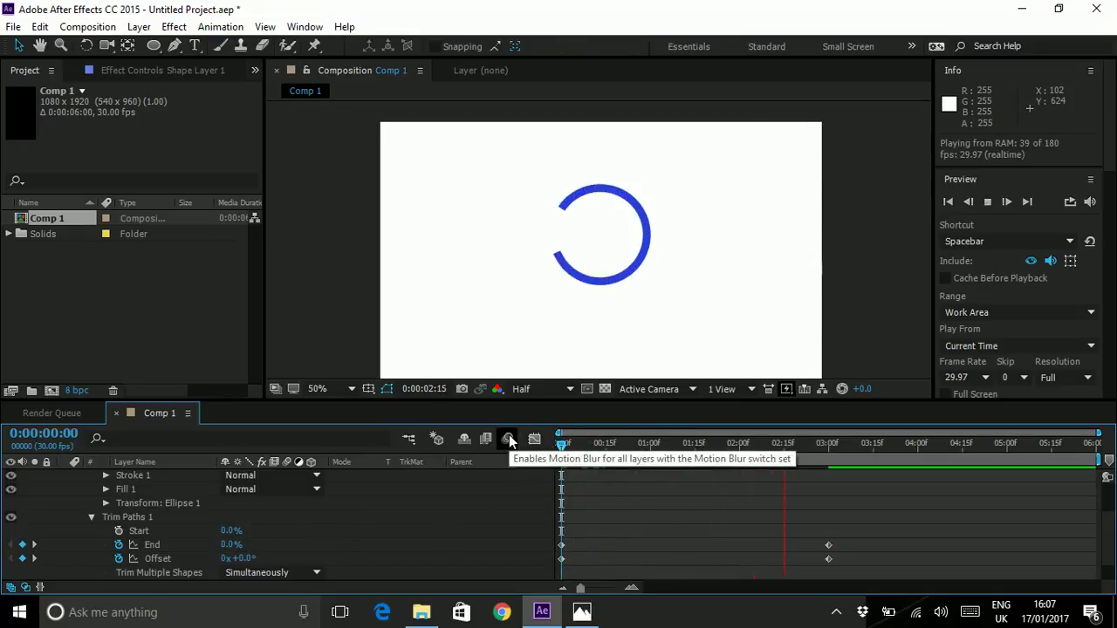
key(space)
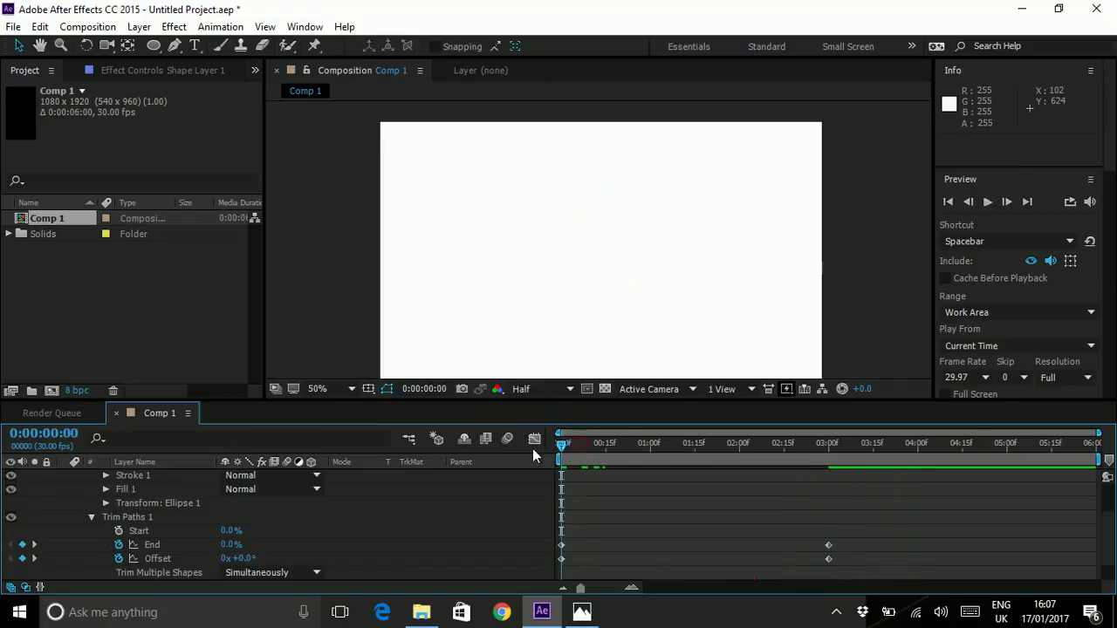
key(space)
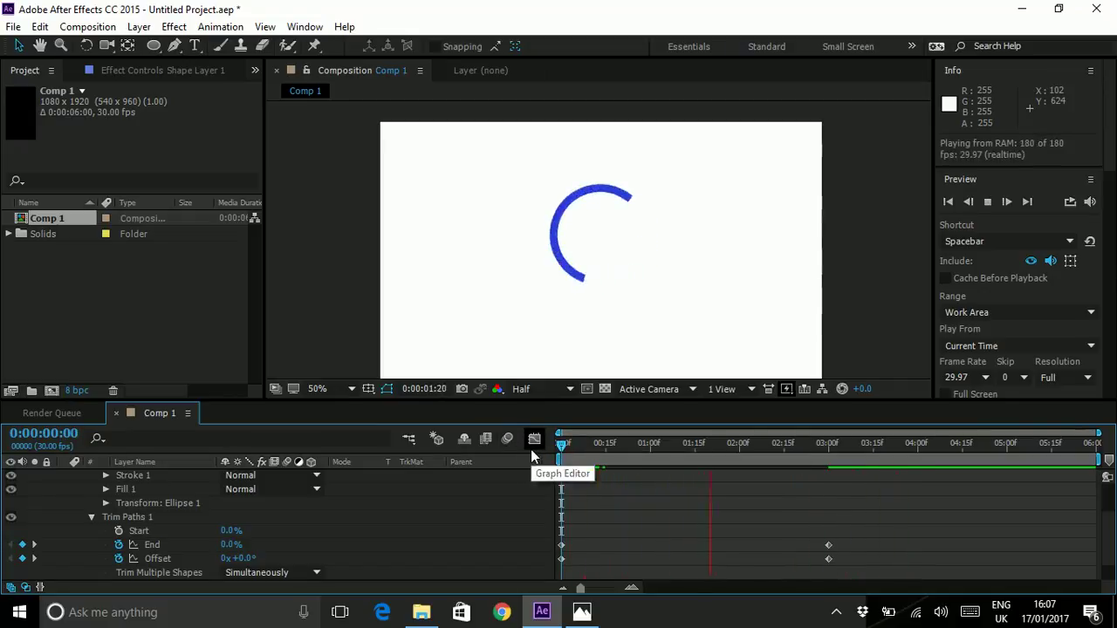
Step: Stop the preview, scrub back to 0:00, and select the frame-0 Offset keyframe
click(624, 443)
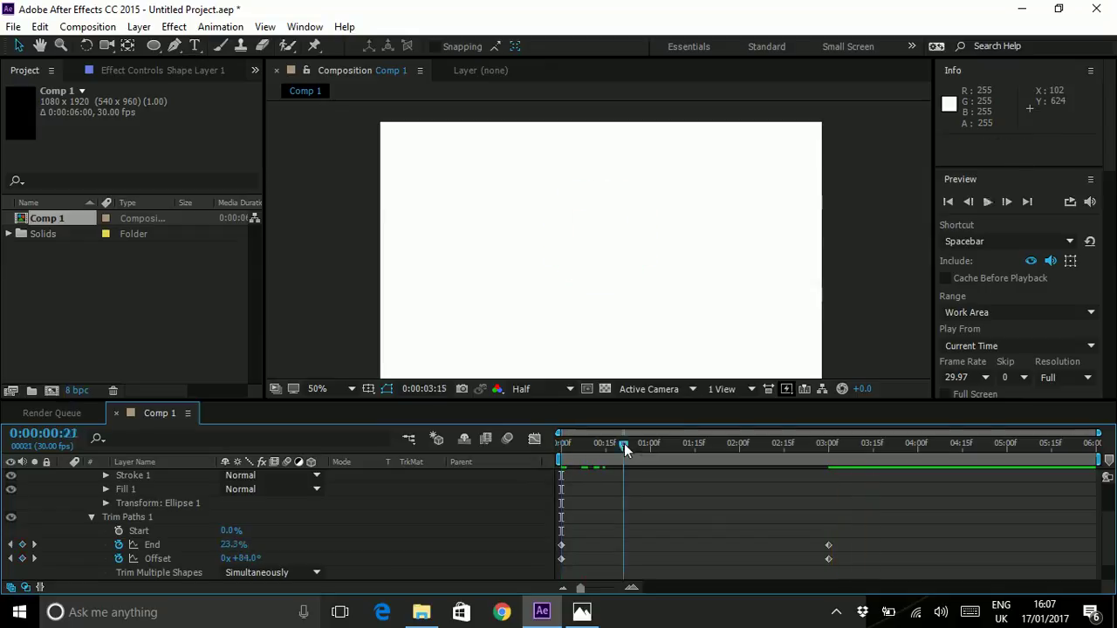
mouse_move(623, 443)
mouse_down()
mouse_move(593, 449)
mouse_move(844, 453)
mouse_move(563, 455)
mouse_move(827, 455)
mouse_move(540, 468)
mouse_move(808, 443)
mouse_move(828, 443)
mouse_move(540, 456)
mouse_move(829, 448)
mouse_move(532, 457)
mouse_move(740, 442)
mouse_move(827, 456)
mouse_move(649, 455)
mouse_move(567, 470)
mouse_move(561, 497)
mouse_up()
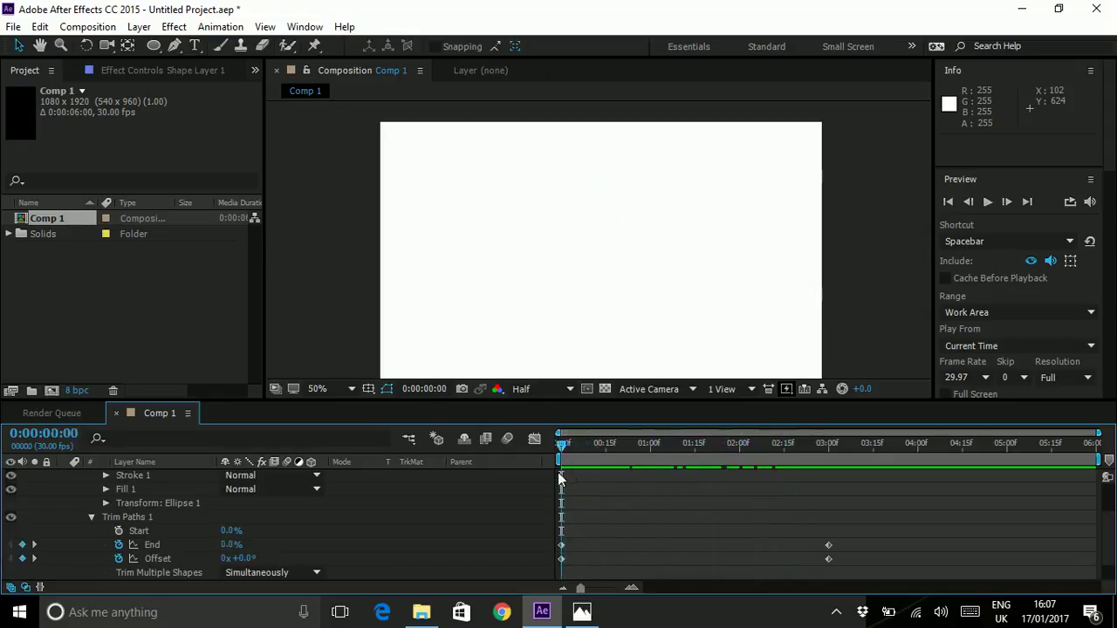
click(562, 559)
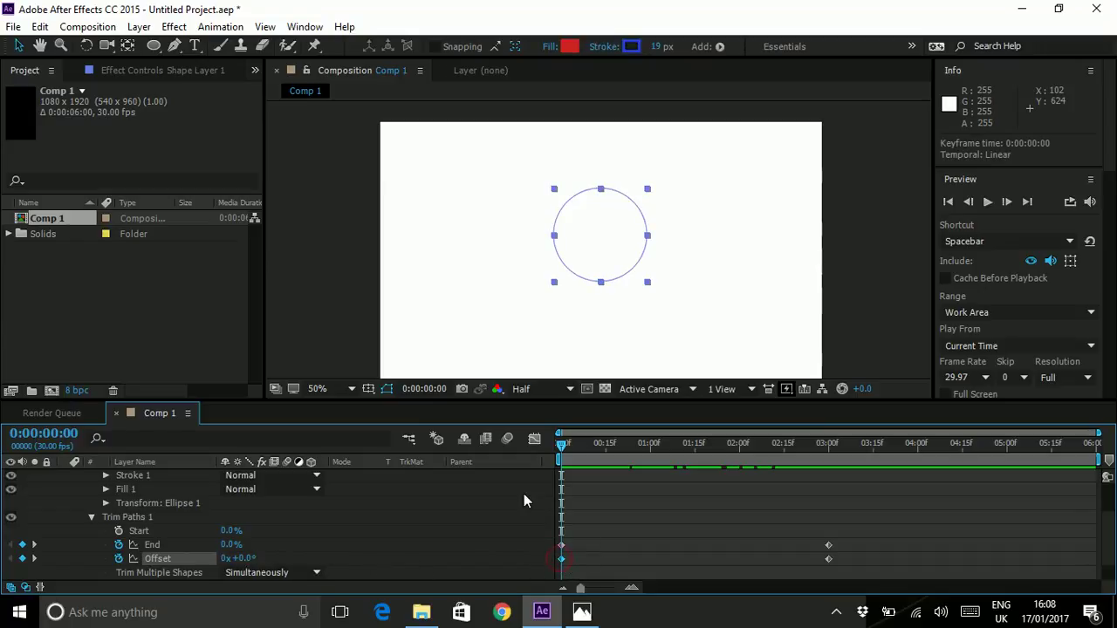
Step: In the Graph Editor, drag the first Offset keyframe's handle to ease the spin's start, then preview
click(534, 439)
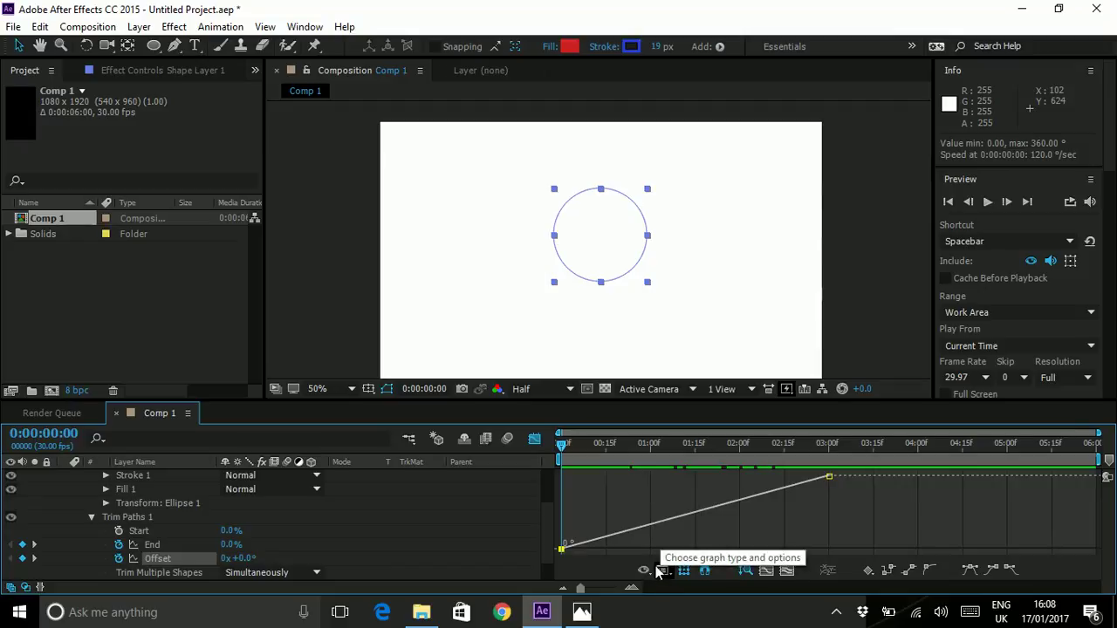
mouse_move(561, 550)
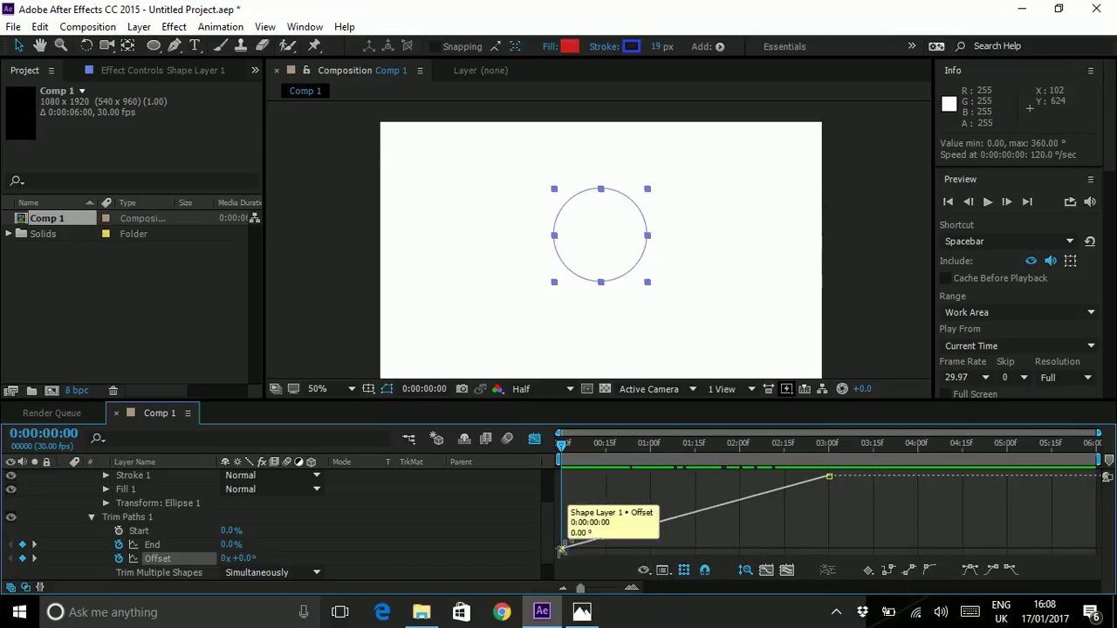
click(562, 549)
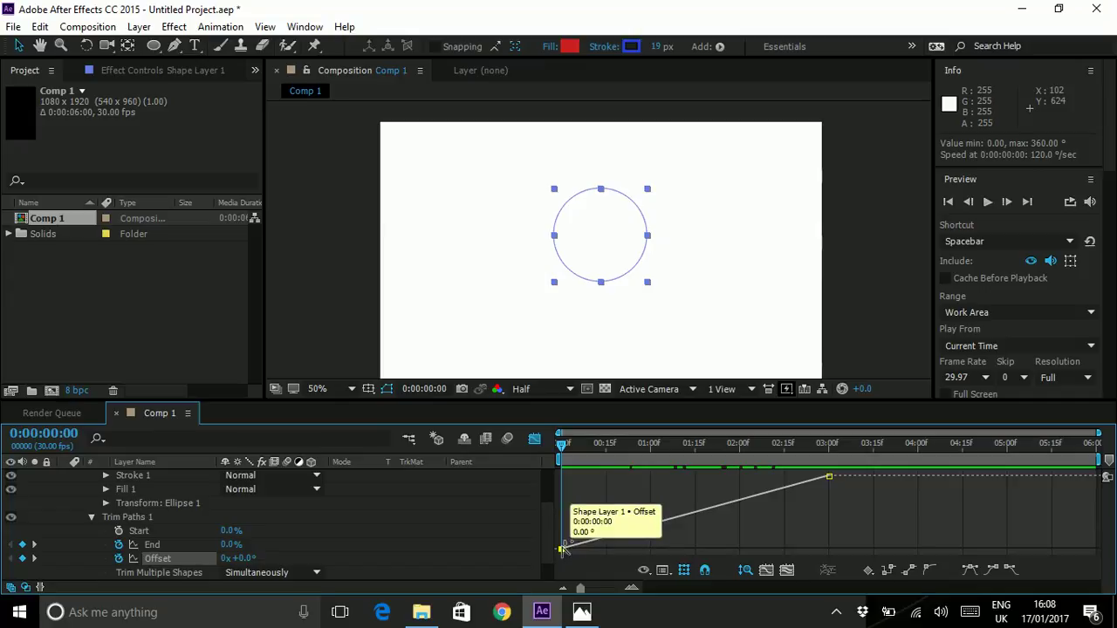
drag(562, 550, 793, 543)
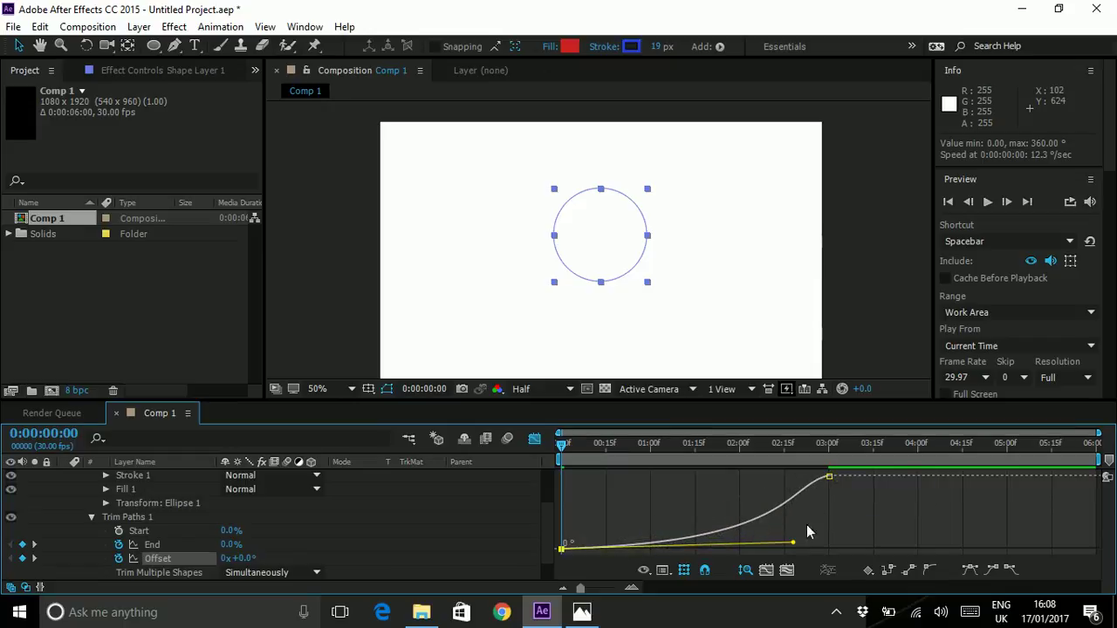
drag(797, 545, 562, 490)
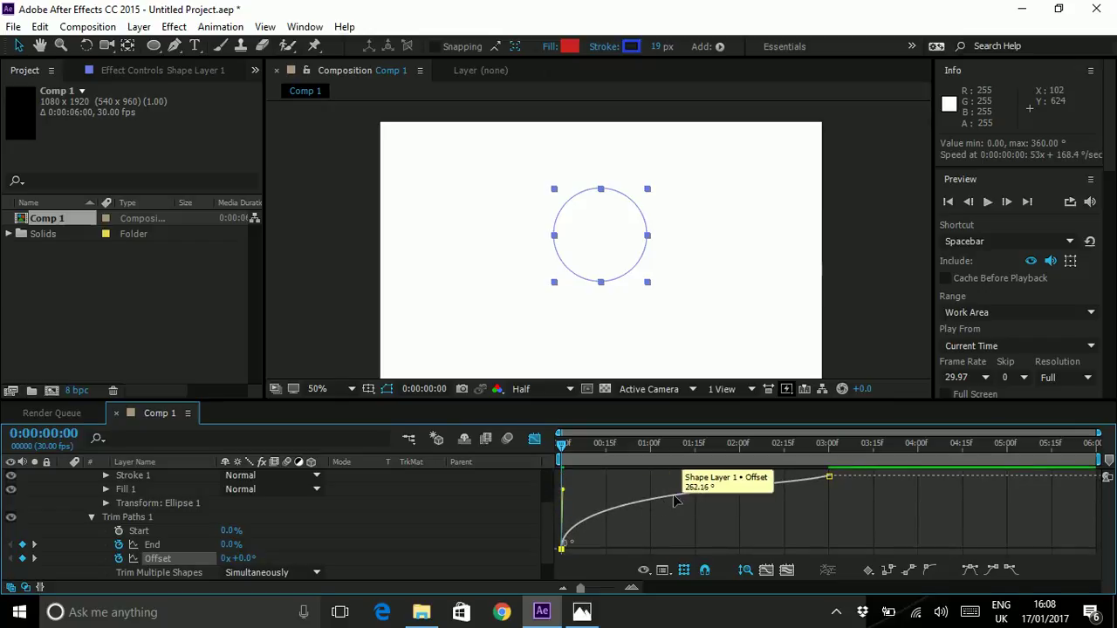
drag(565, 494, 845, 553)
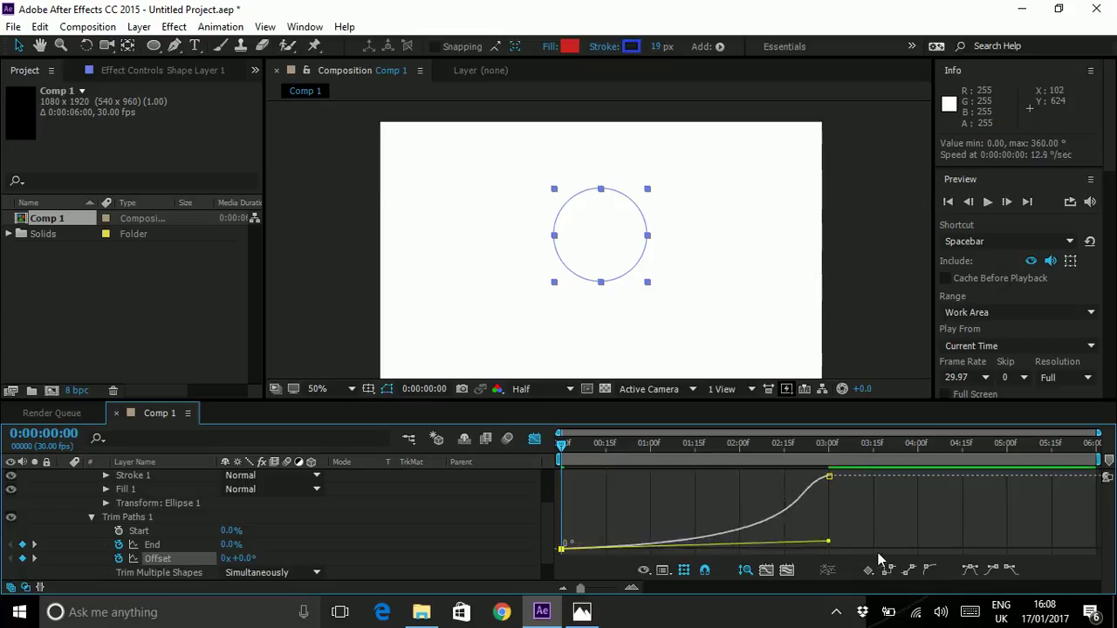
drag(567, 449, 584, 448)
key(space)
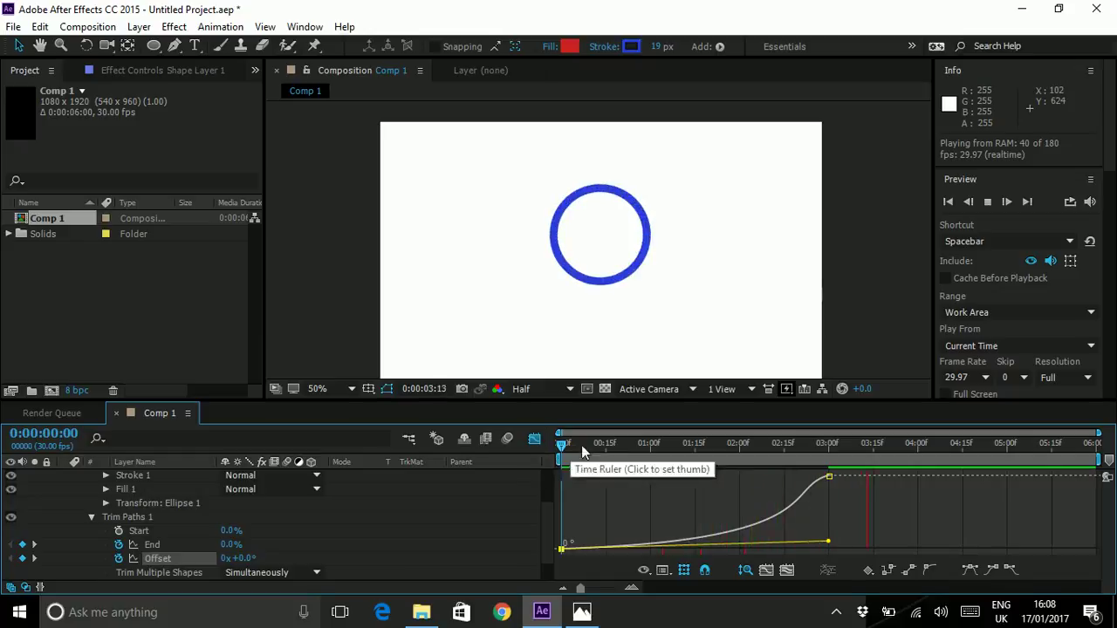
key(space)
key(space)
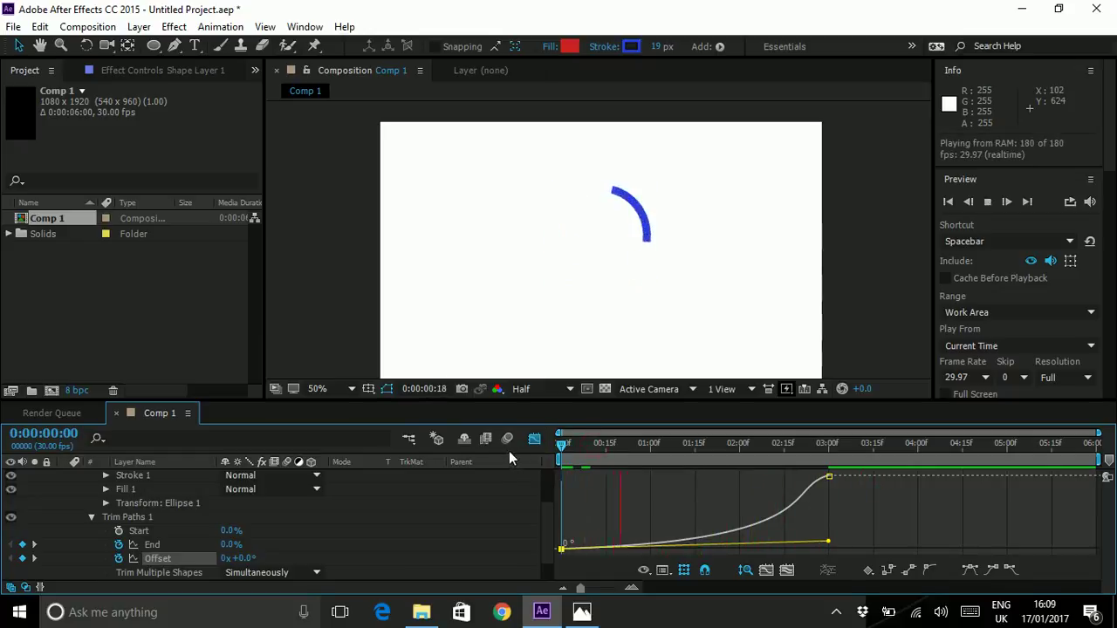
Step: Pull the first Offset handle up so the spin starts fast, and preview it
click(612, 443)
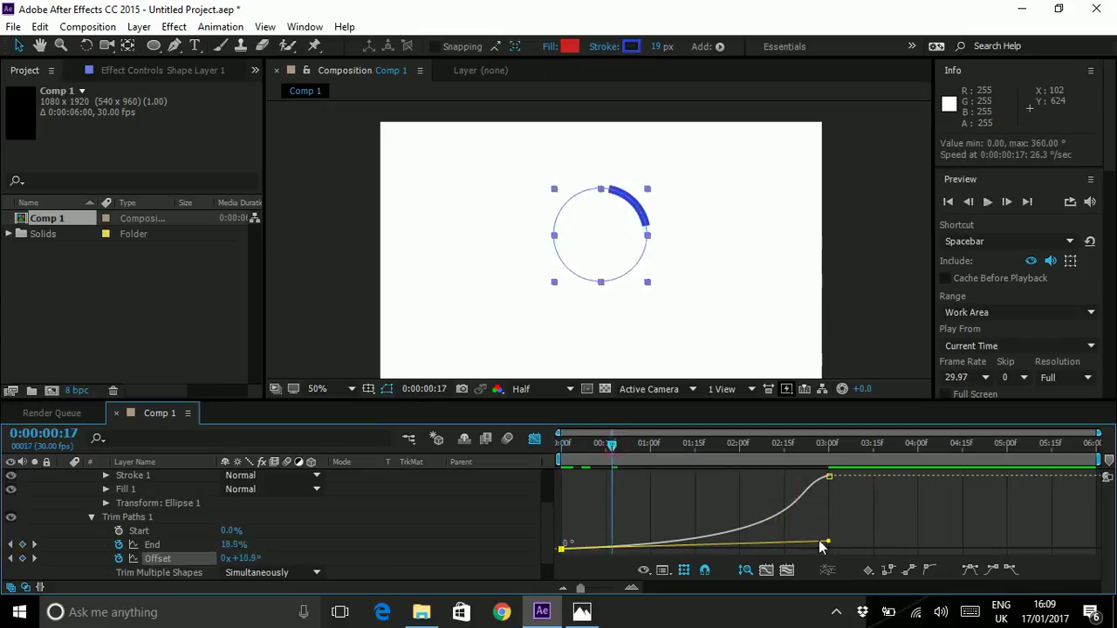
drag(826, 543, 561, 482)
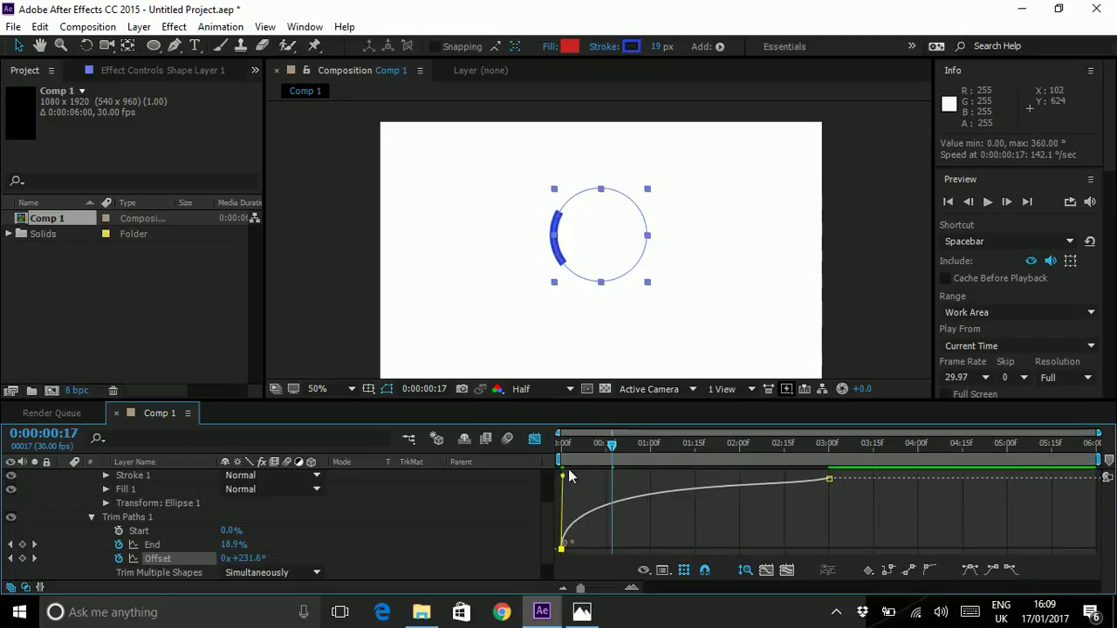
drag(572, 443, 559, 443)
key(space)
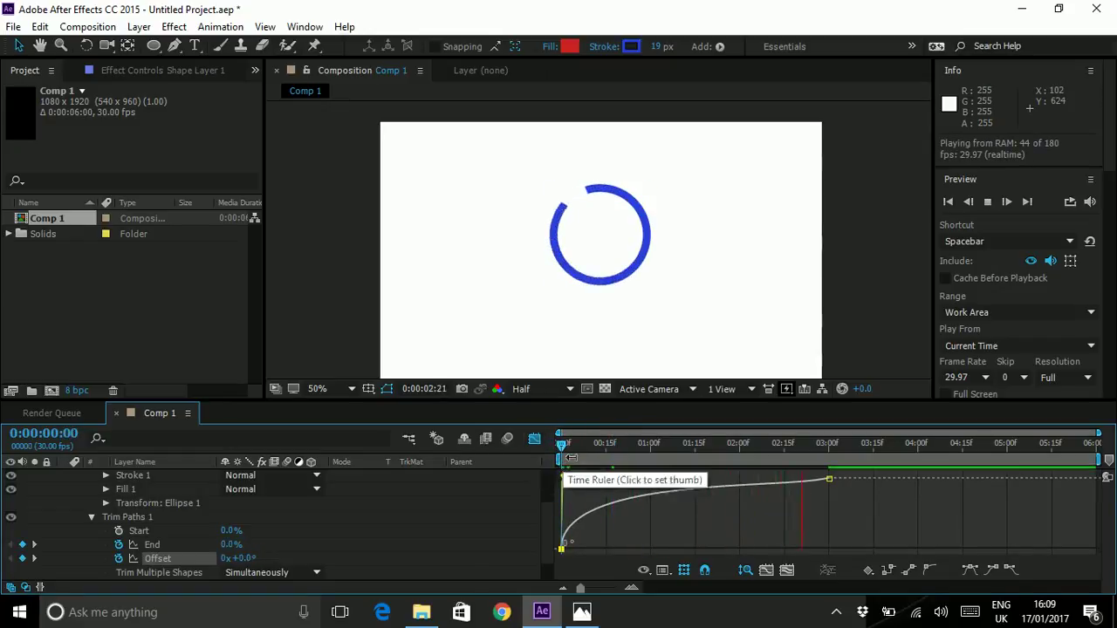
click(560, 447)
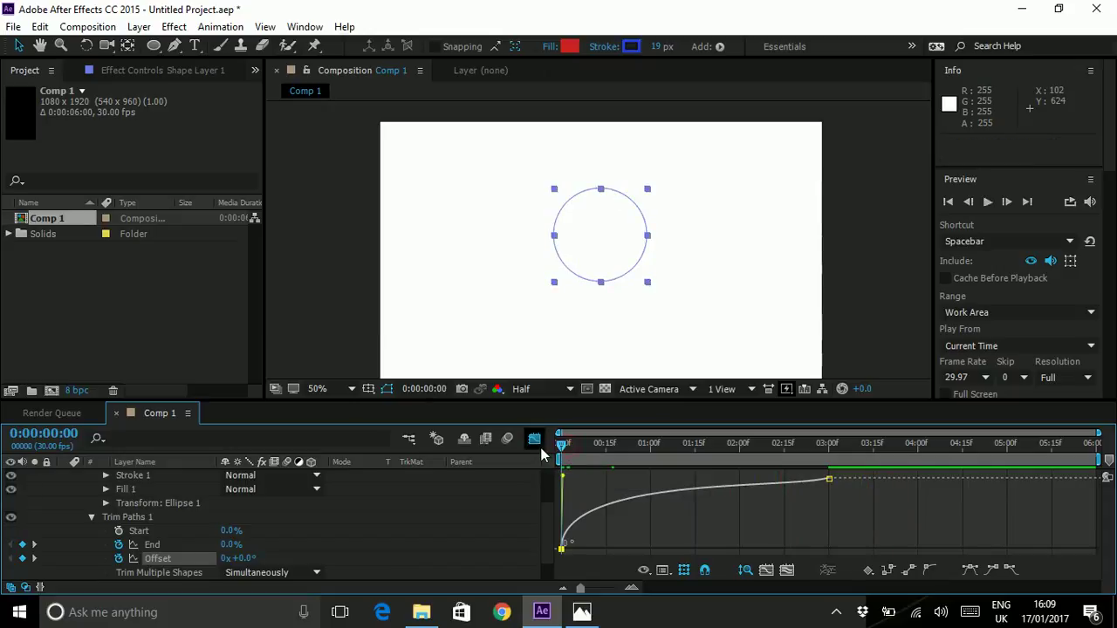
key(space)
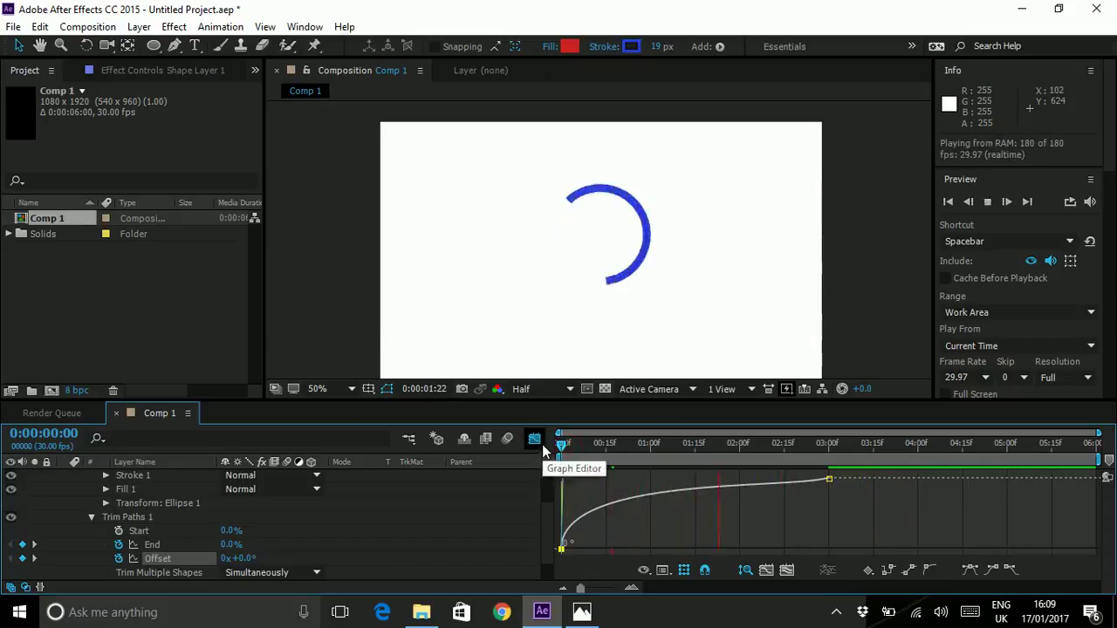
click(589, 443)
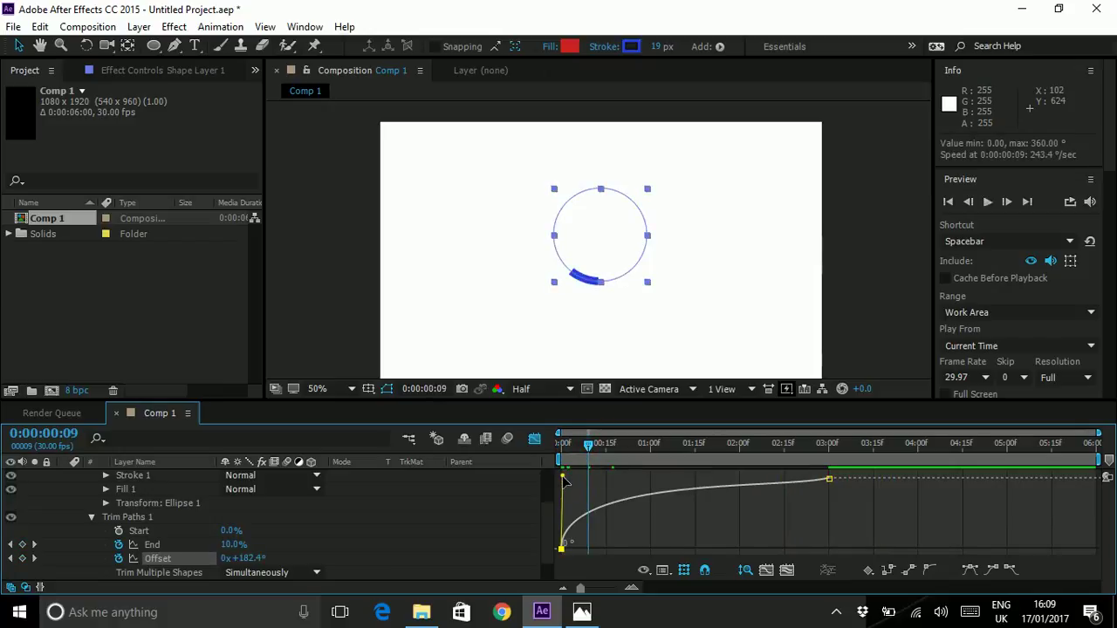
Step: Soften the fast start, ease the spin into its 360° key, and enable motion blur
mouse_move(562, 477)
mouse_down()
mouse_move(561, 506)
mouse_move(558, 495)
mouse_up()
mouse_move(830, 478)
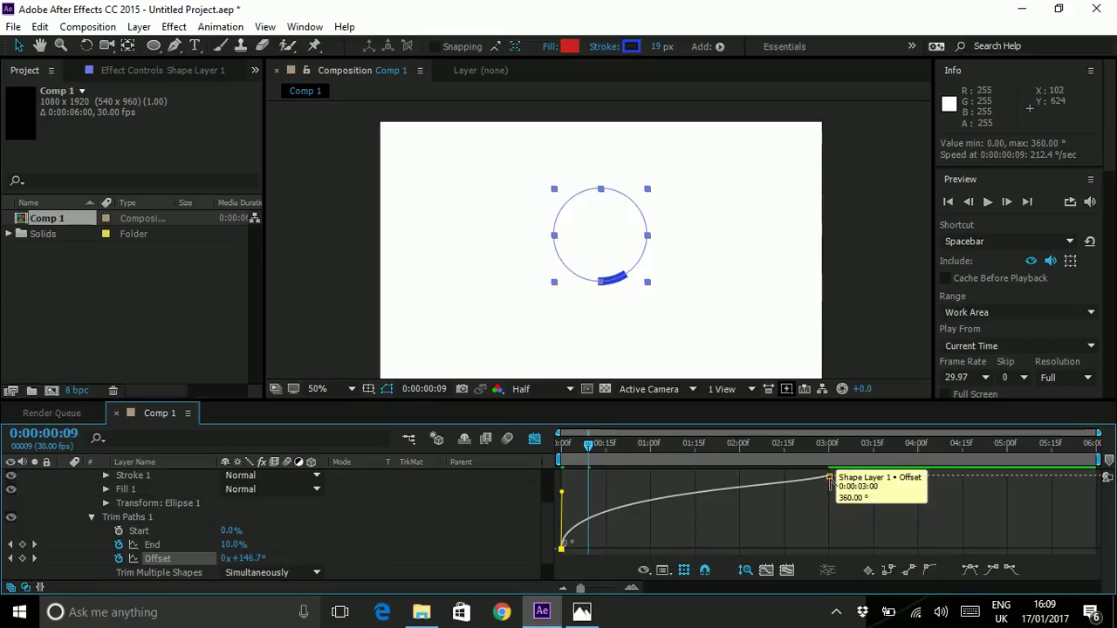
drag(830, 478, 769, 480)
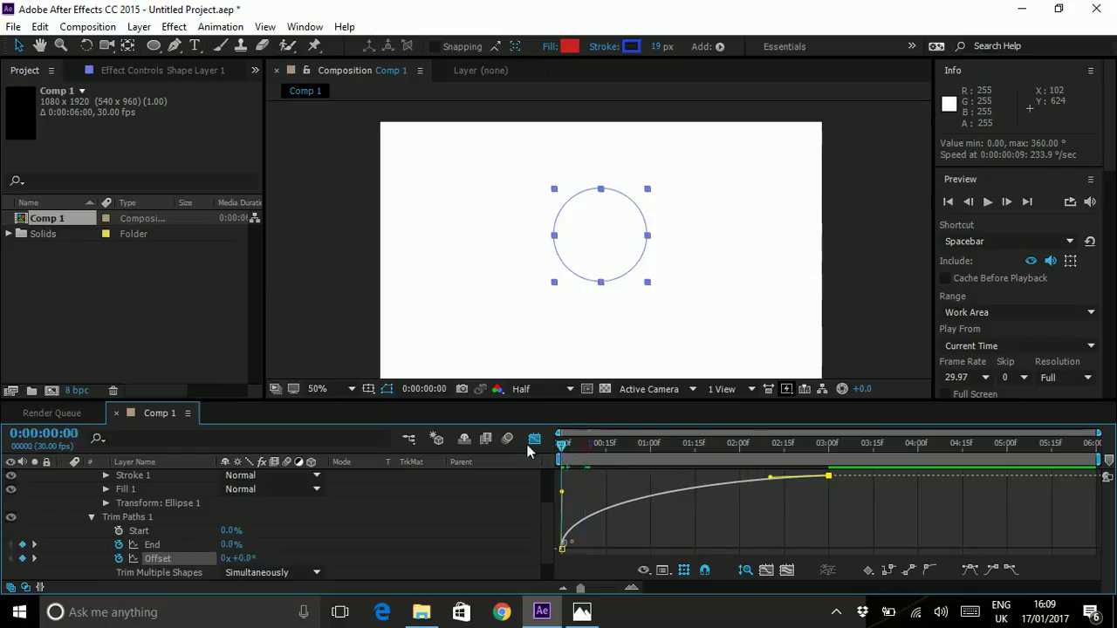
key(space)
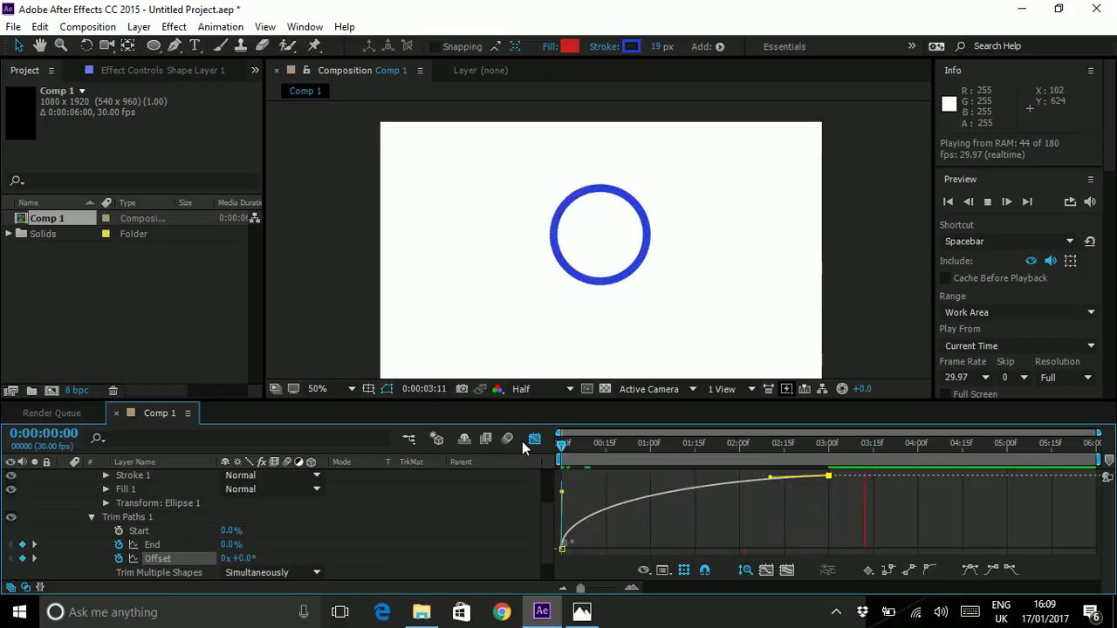
click(511, 443)
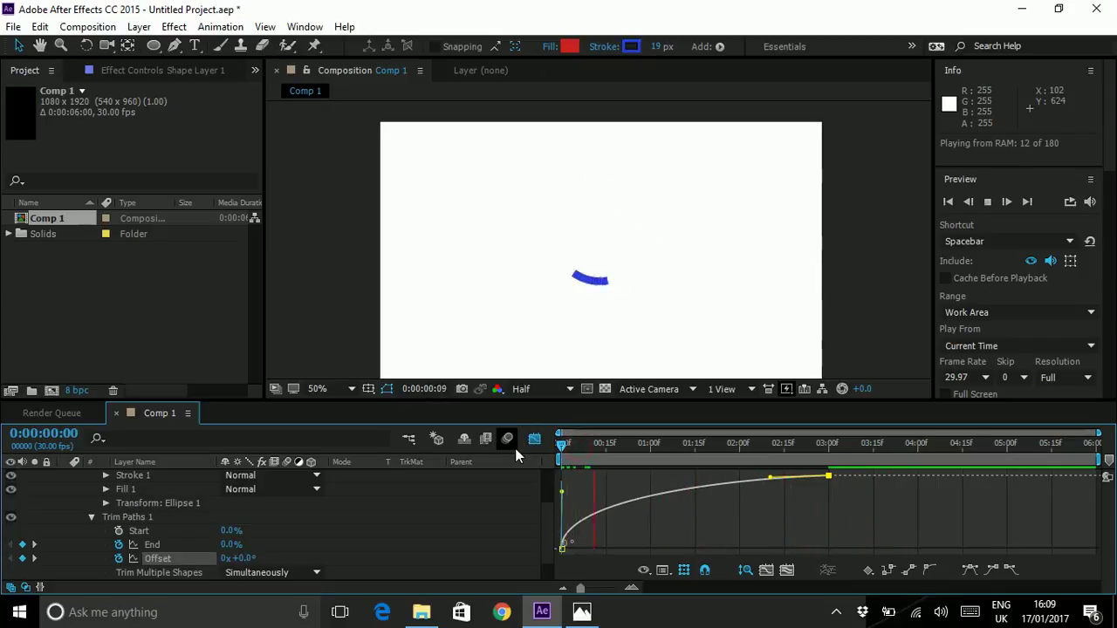
mouse_move(567, 445)
mouse_down()
mouse_move(550, 445)
mouse_move(575, 447)
mouse_move(555, 445)
mouse_move(565, 448)
mouse_up()
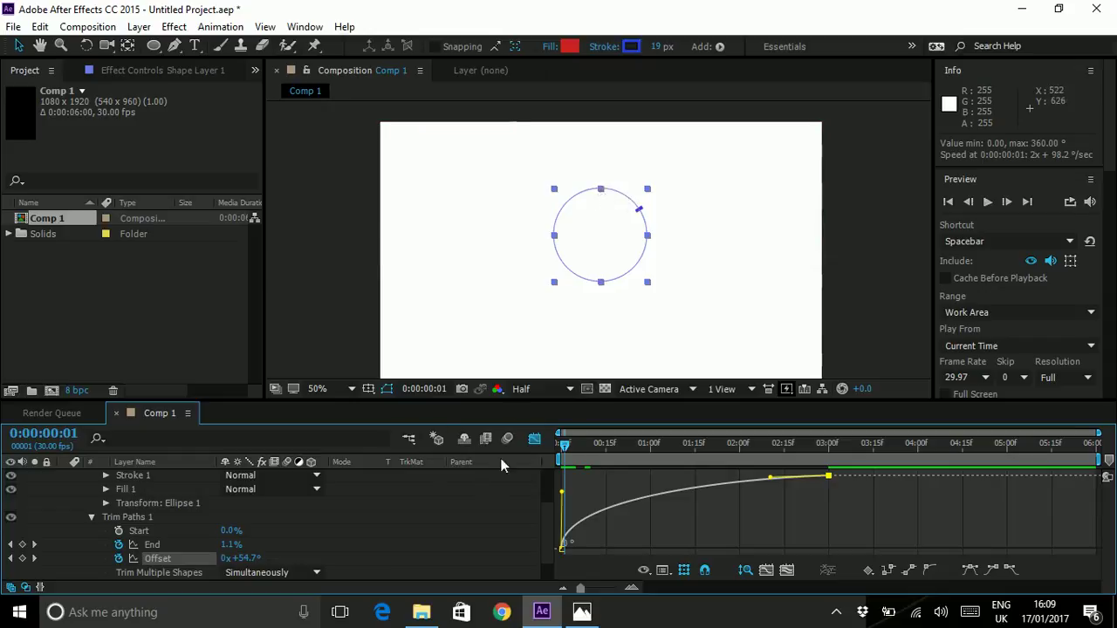
Step: Select the first End keyframe, drag its graph handle to ease the draw-on start, and preview
click(533, 439)
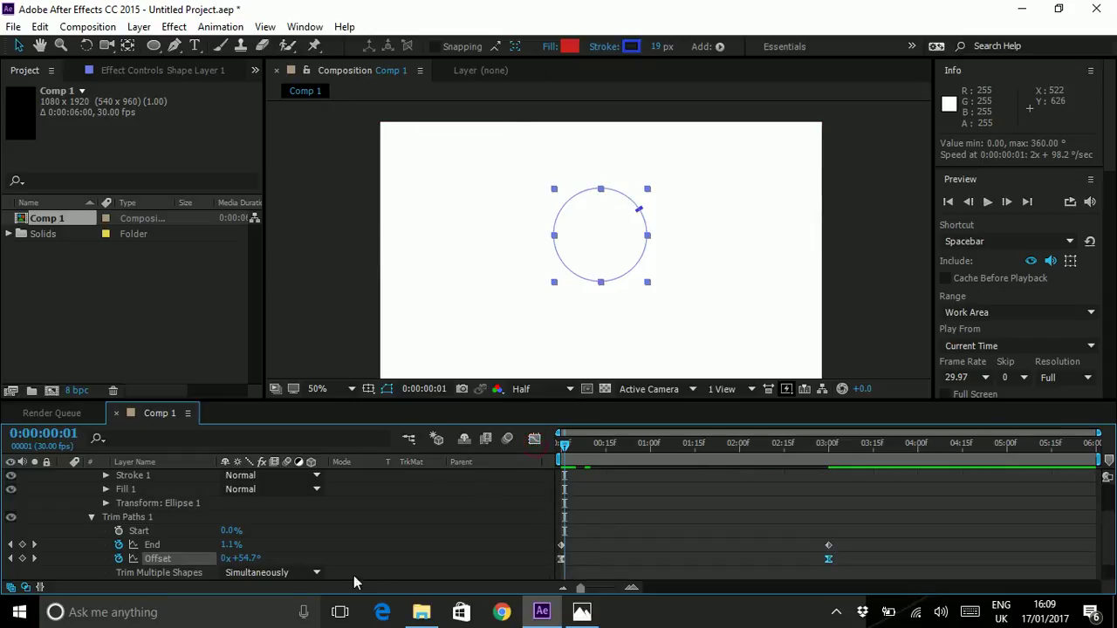
click(561, 545)
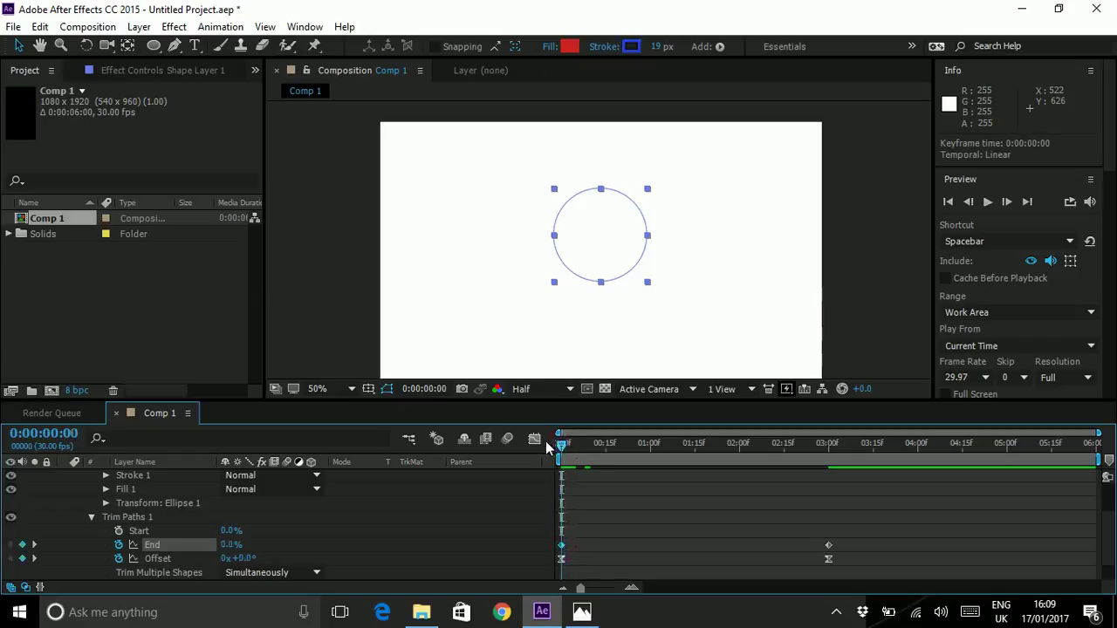
click(533, 439)
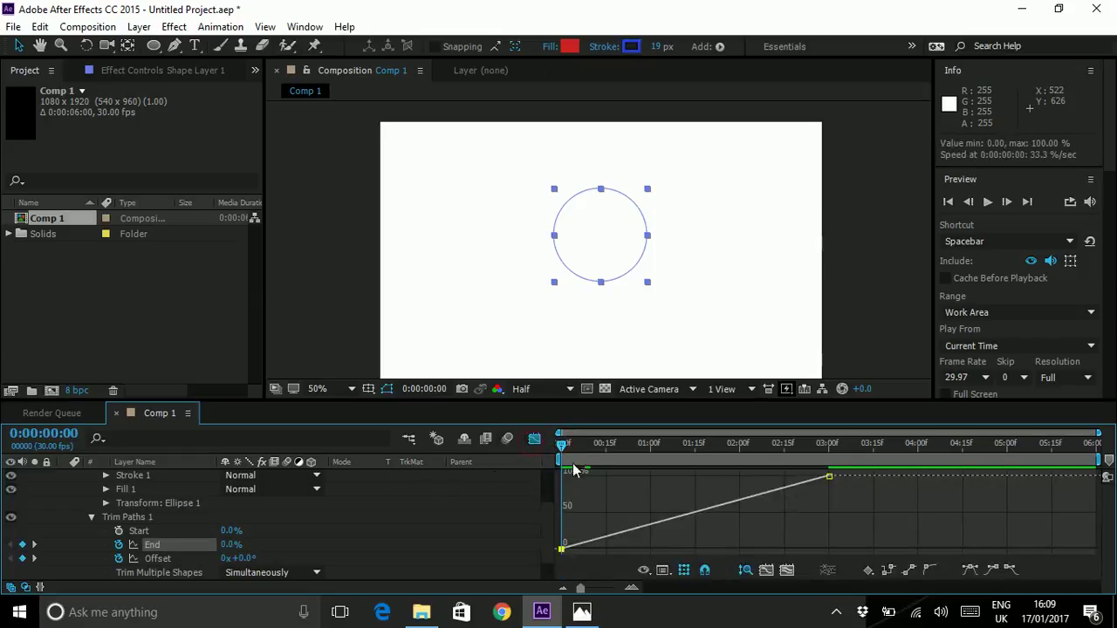
mouse_move(565, 445)
mouse_down()
mouse_move(660, 447)
mouse_move(524, 458)
mouse_up()
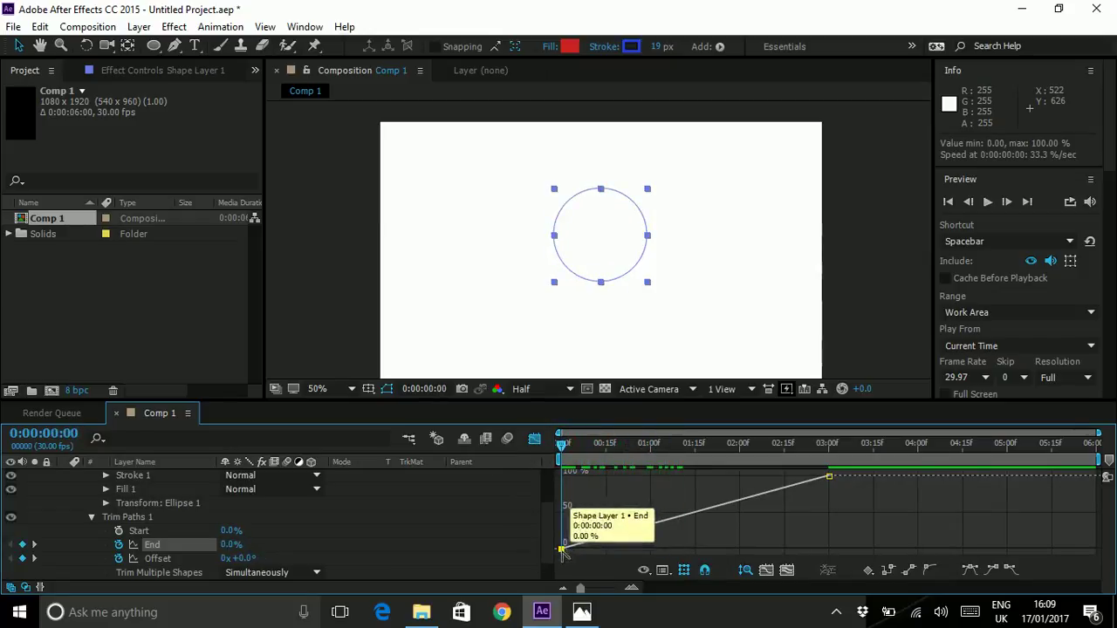
drag(561, 550, 825, 550)
key(space)
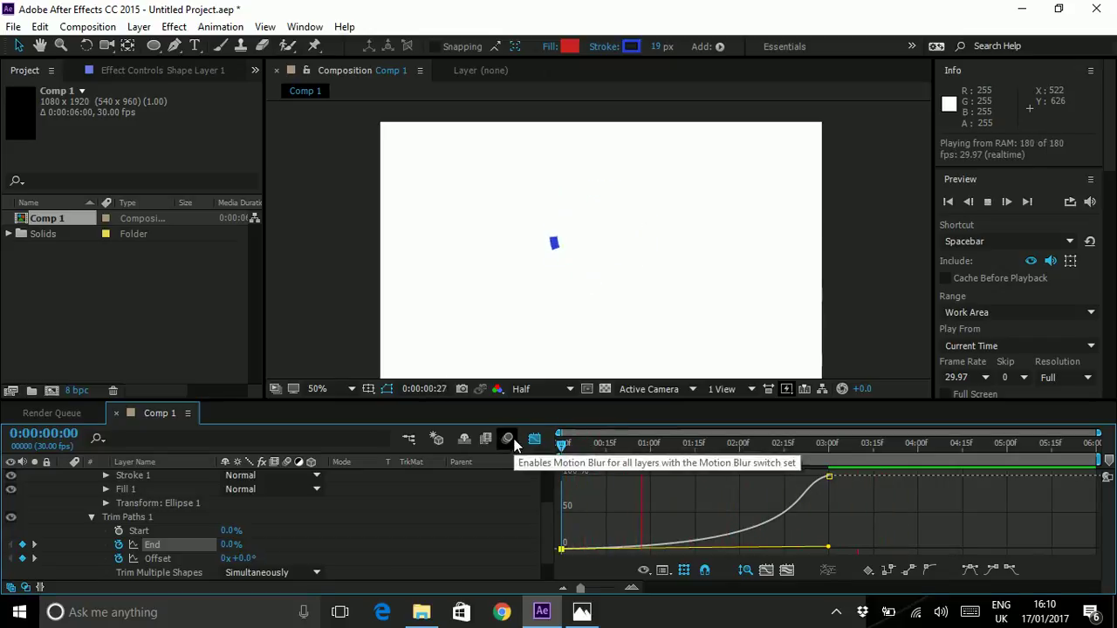
click(622, 447)
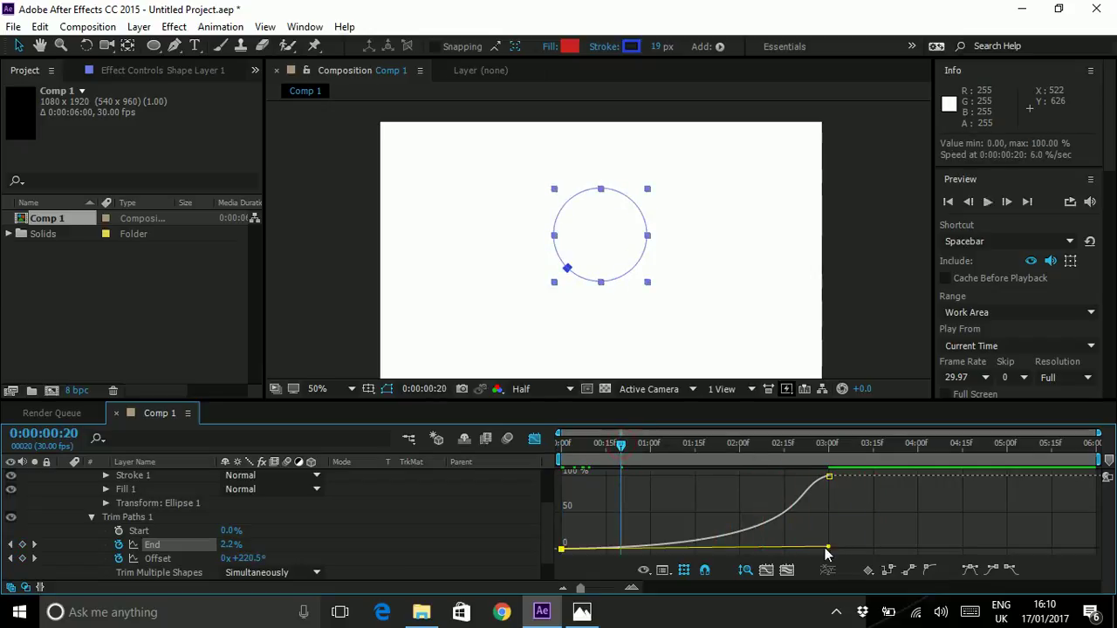
Step: Reshape the End curve into a gentle opening ramp that eases into its 100% key
drag(828, 549, 528, 469)
key(space)
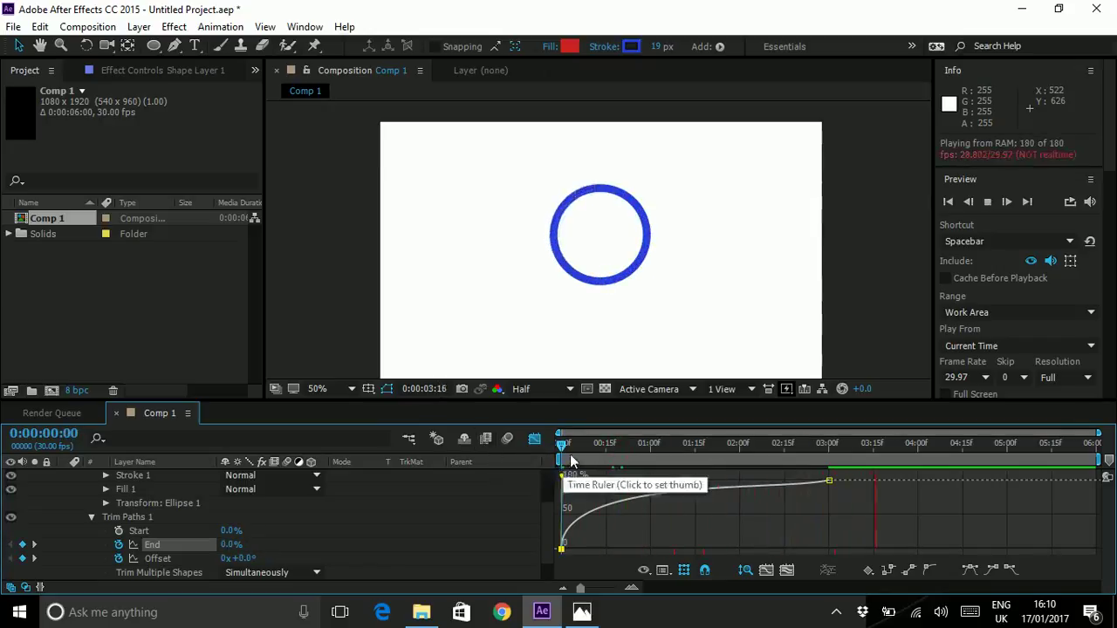
drag(561, 476, 654, 548)
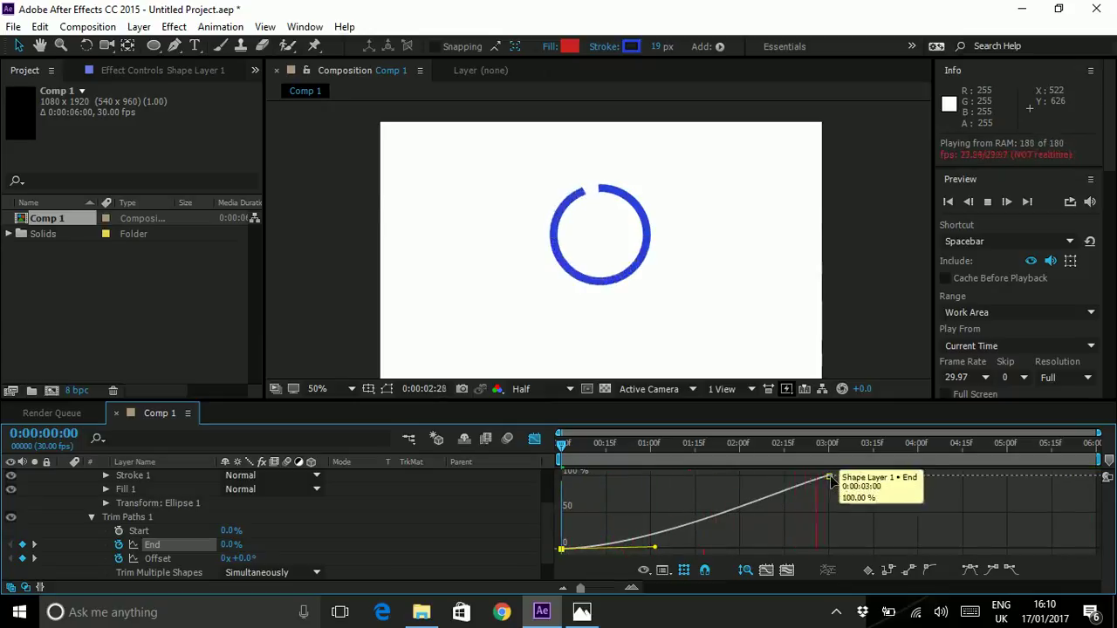
drag(829, 477, 754, 476)
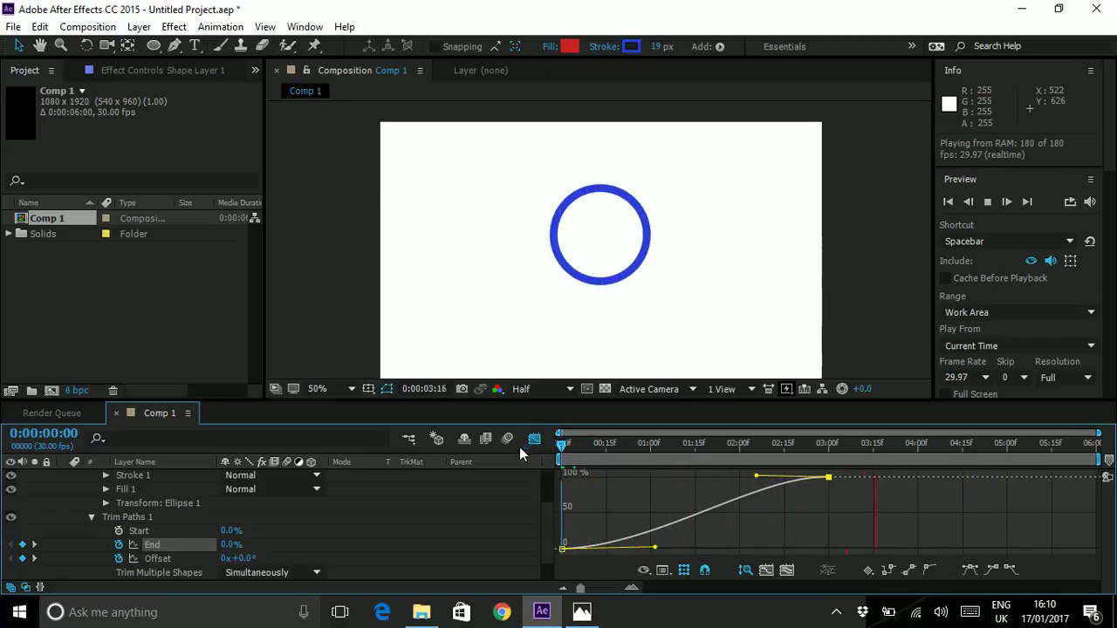
key(space)
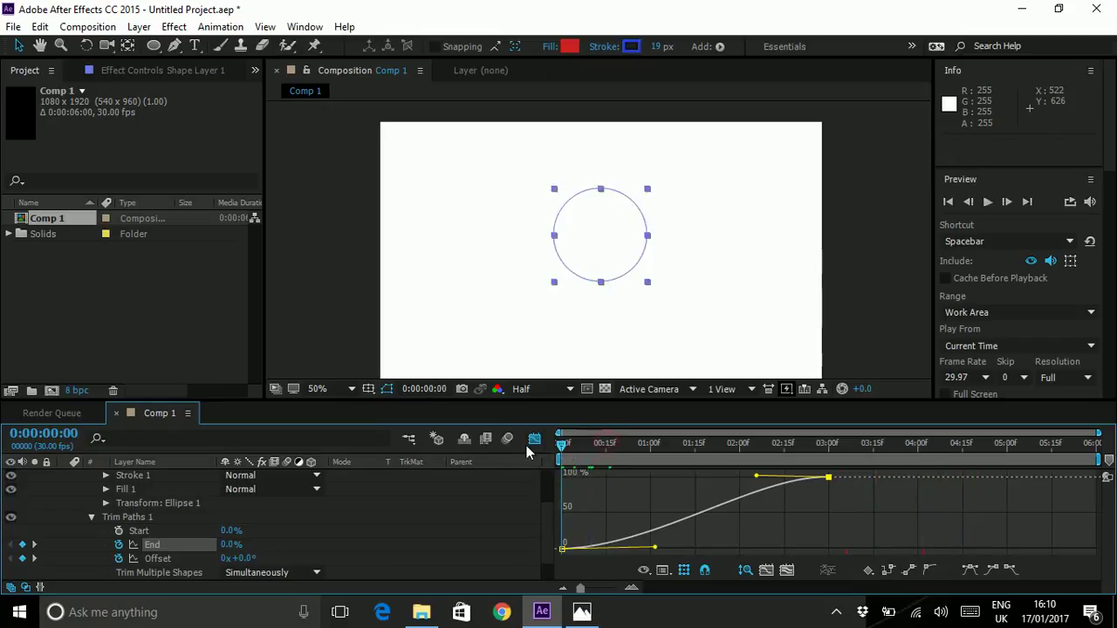
key(space)
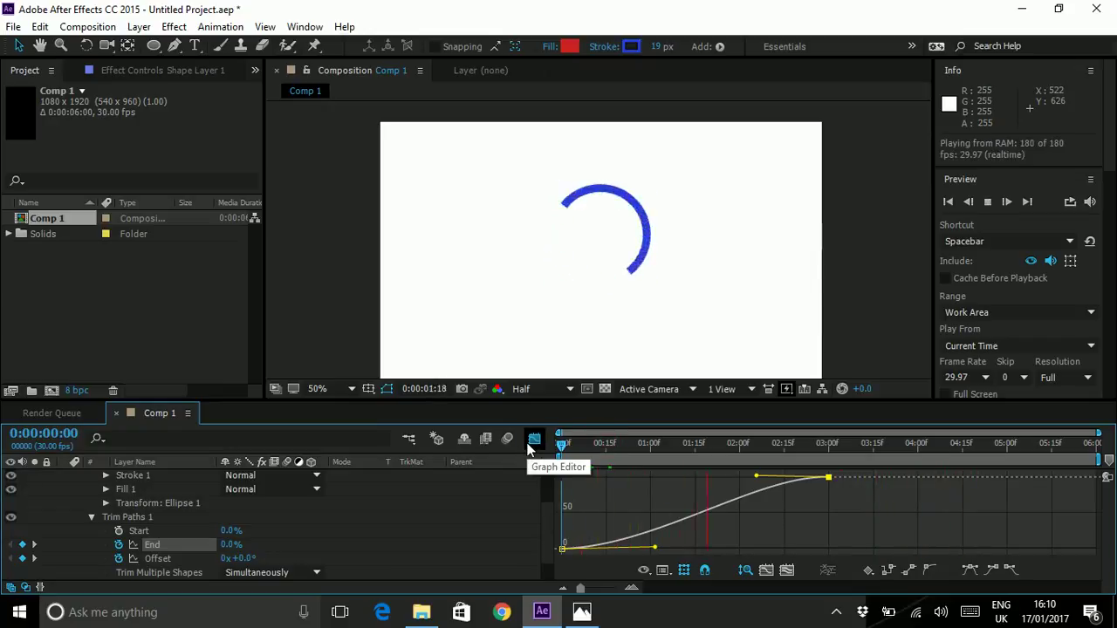
click(577, 443)
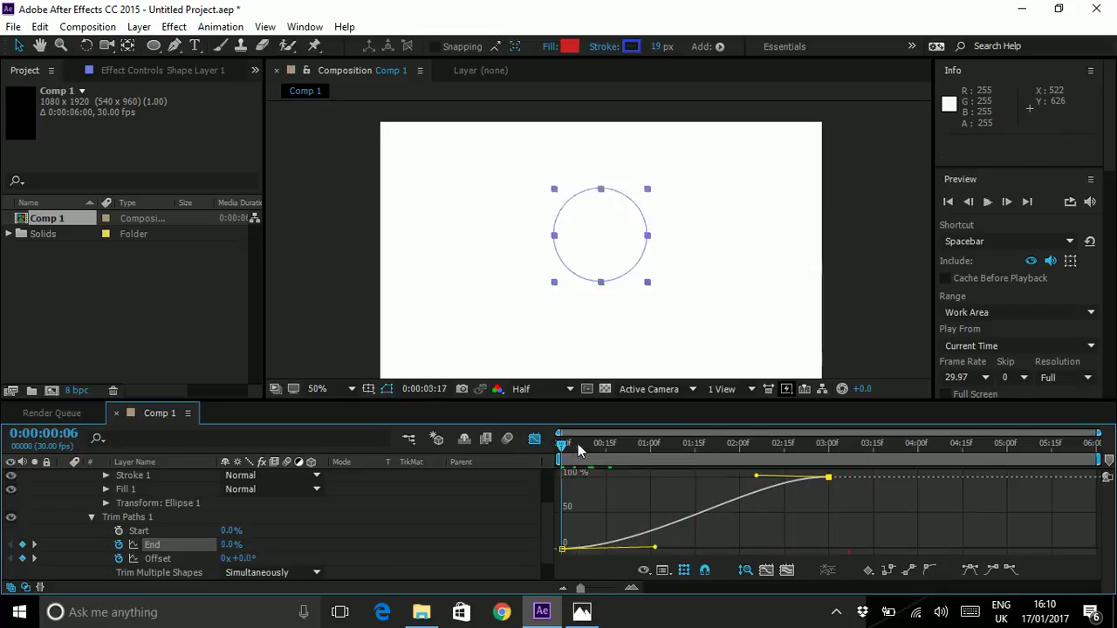
Step: Deselect the End keys, ease out the first End keyframe, and preview from the start
click(650, 552)
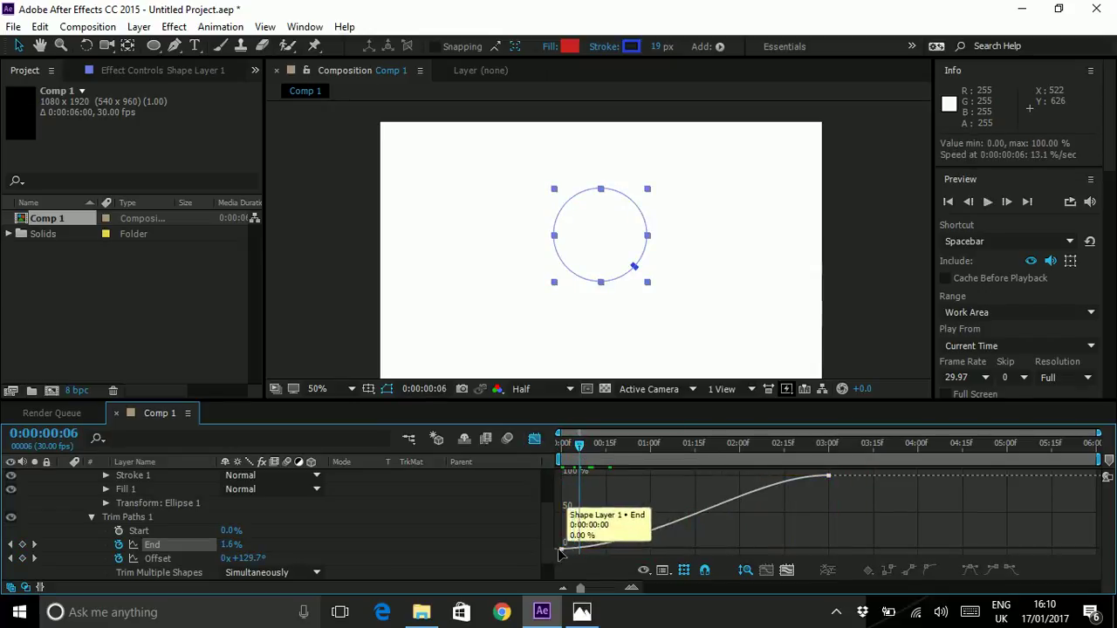
drag(562, 548, 629, 551)
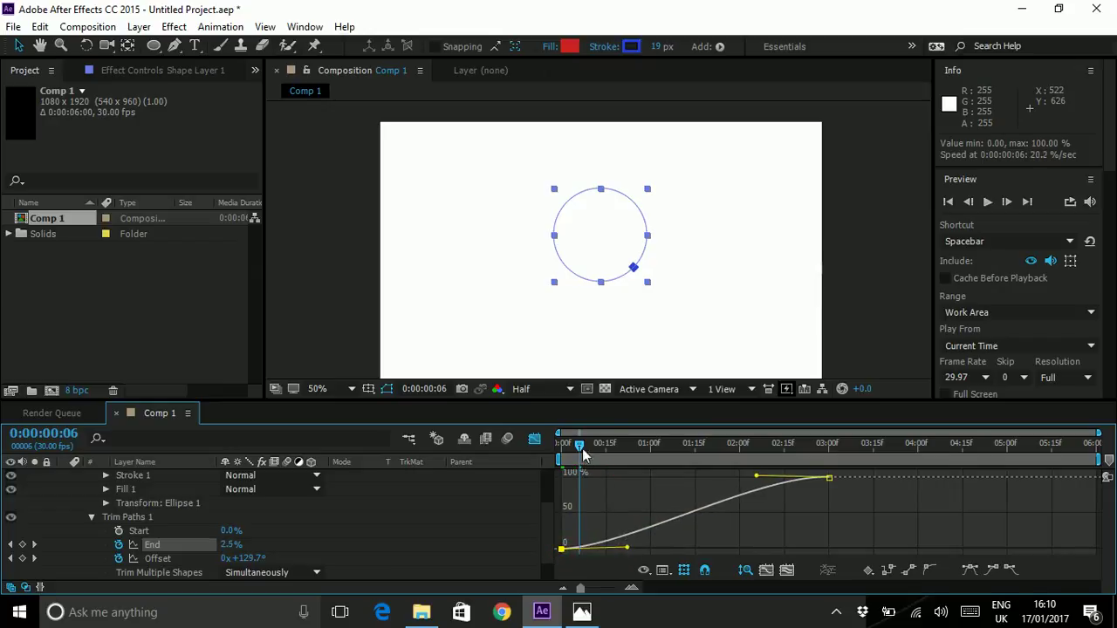
drag(582, 445, 559, 443)
key(space)
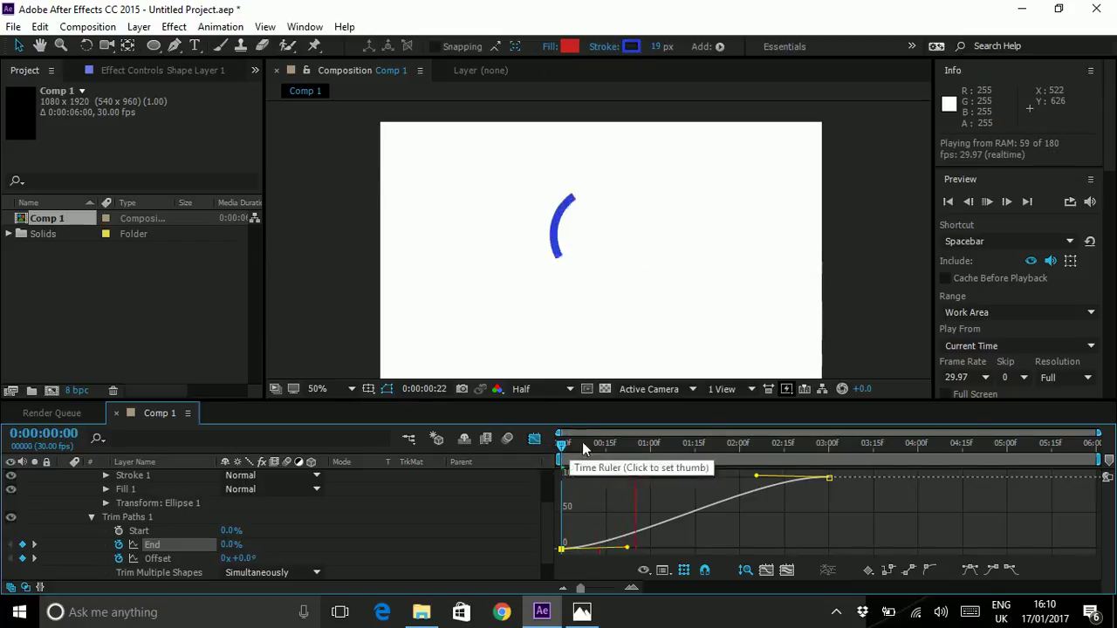
Step: Stop the preview, return to the layer keyframe view and select the first Offset keyframe
click(636, 443)
click(534, 438)
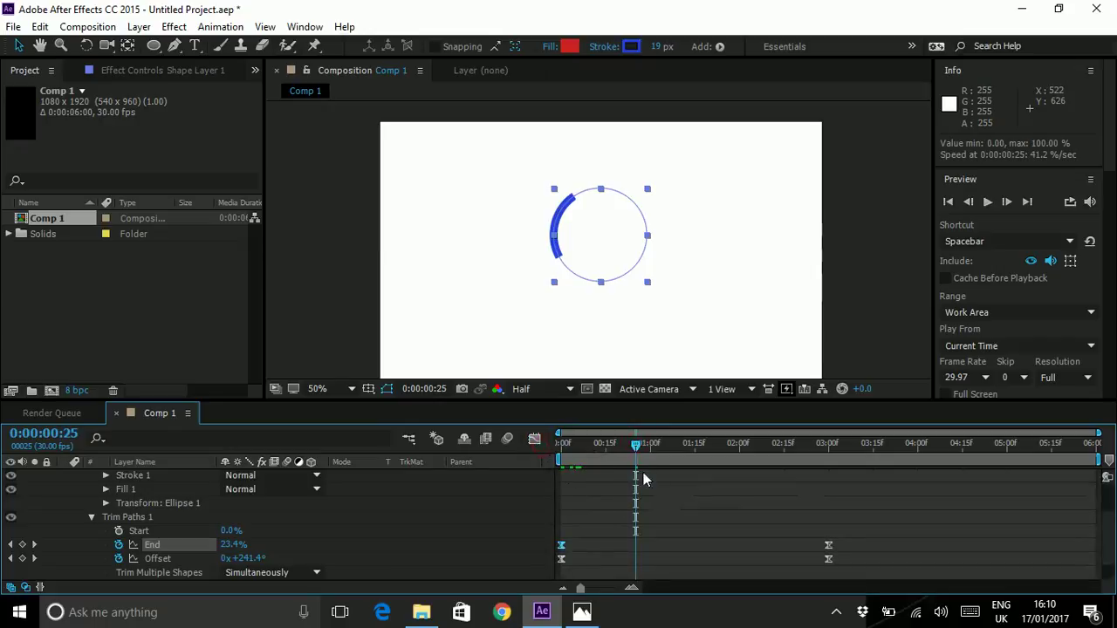
drag(636, 469, 567, 463)
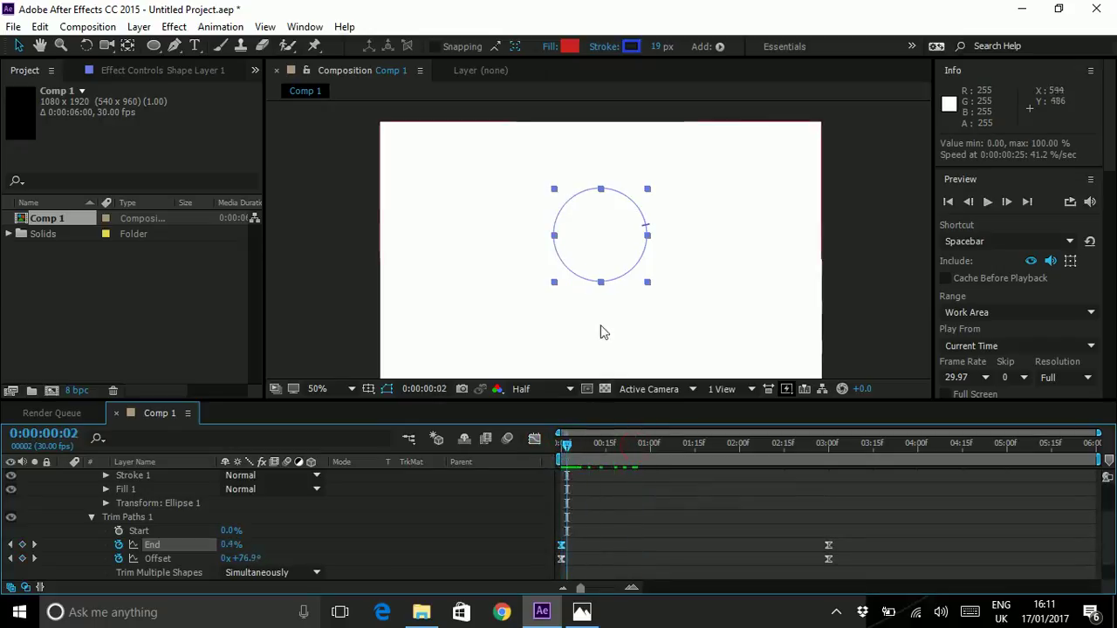
click(561, 561)
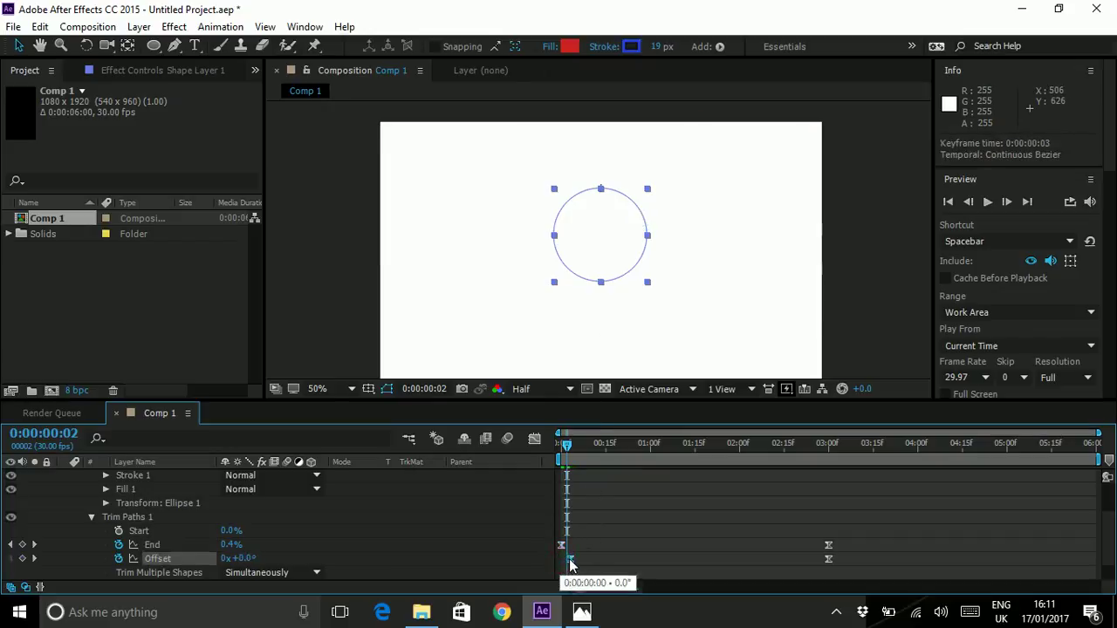
Step: Preview the arc drawing on and spinning from the first frame
drag(567, 442, 530, 444)
key(space)
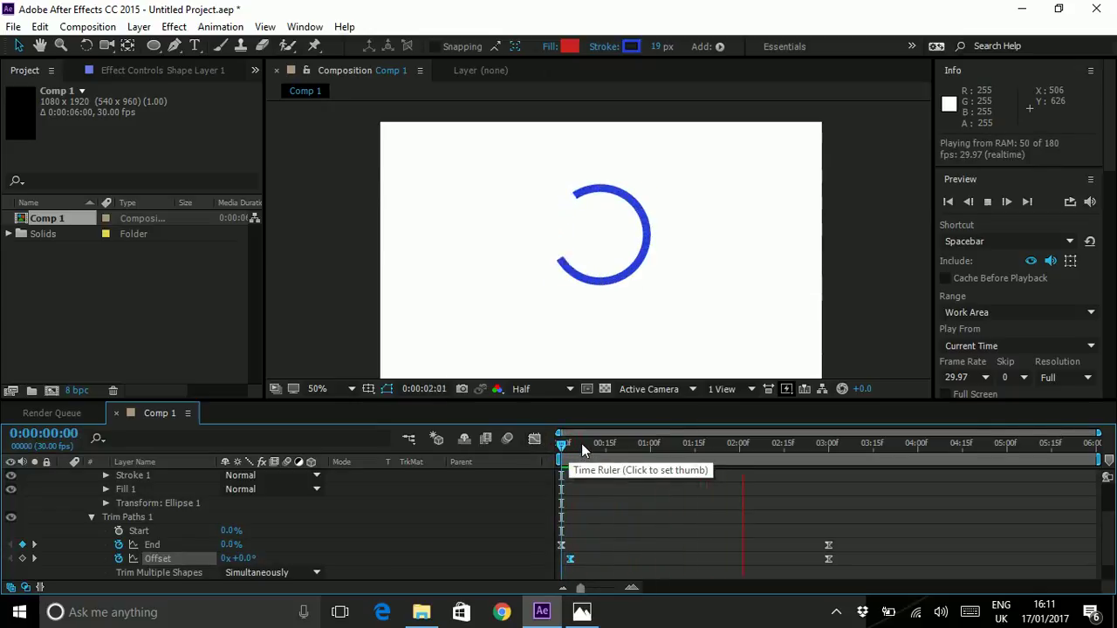
drag(581, 443, 542, 446)
key(space)
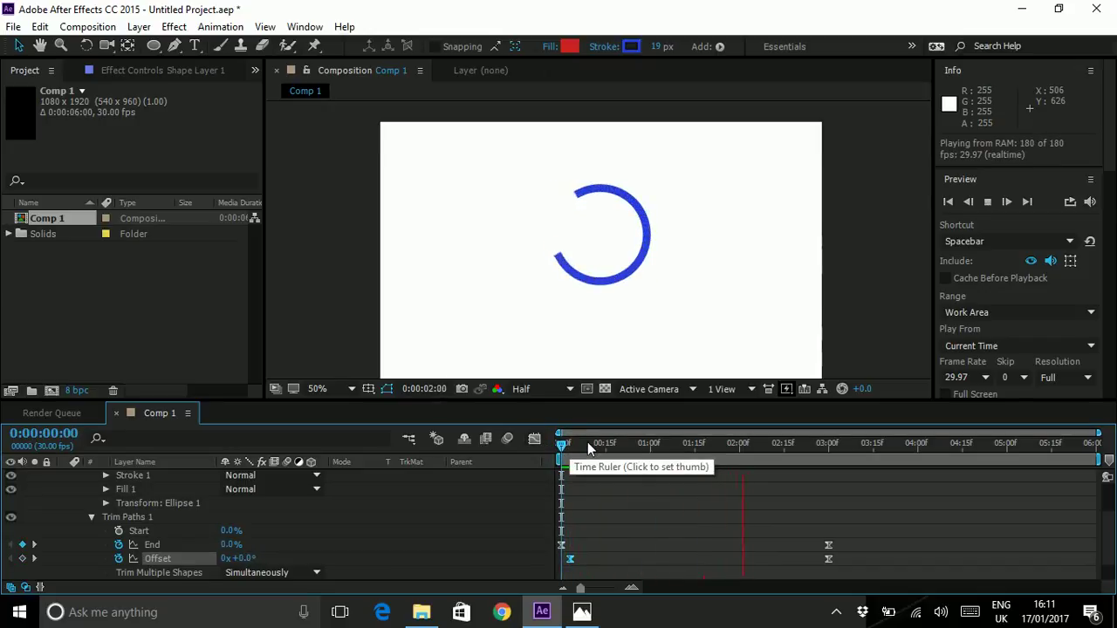
key(space)
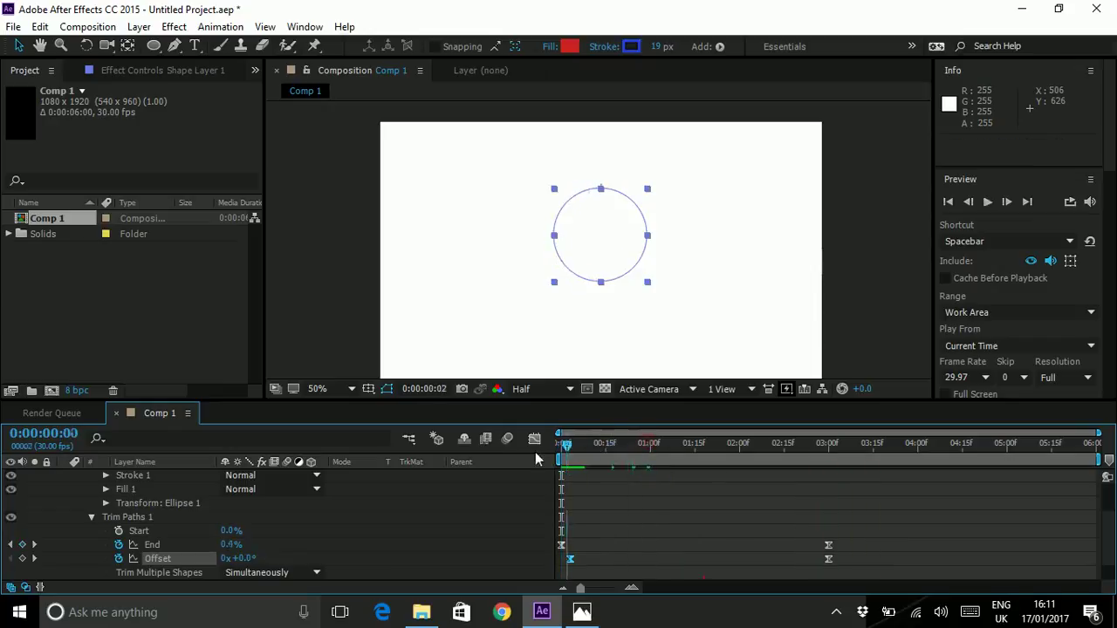
key(space)
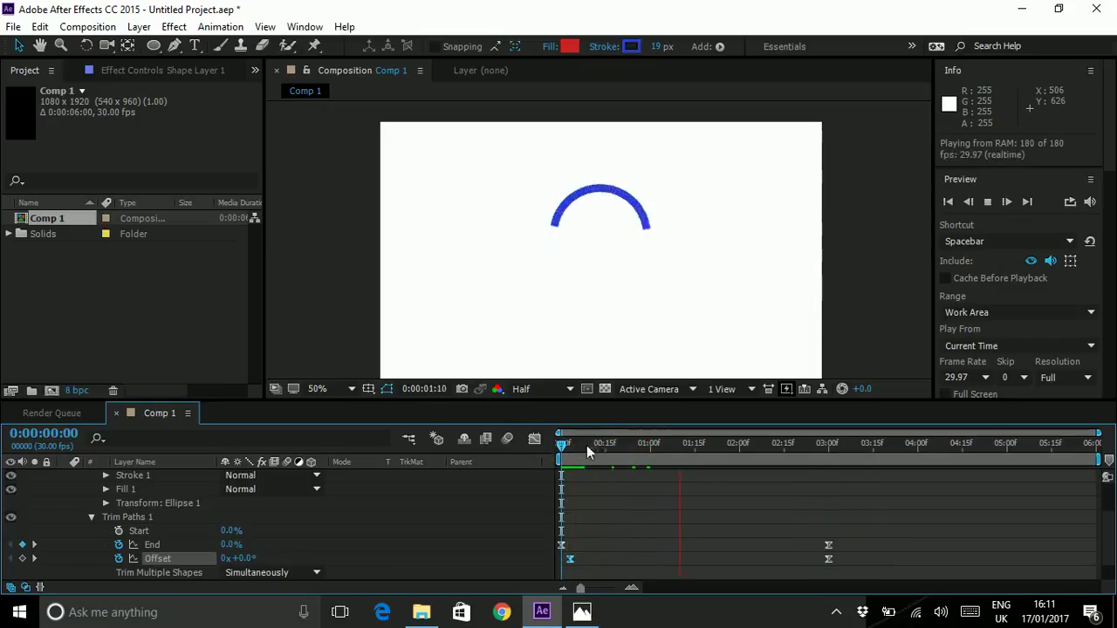
drag(590, 445, 571, 446)
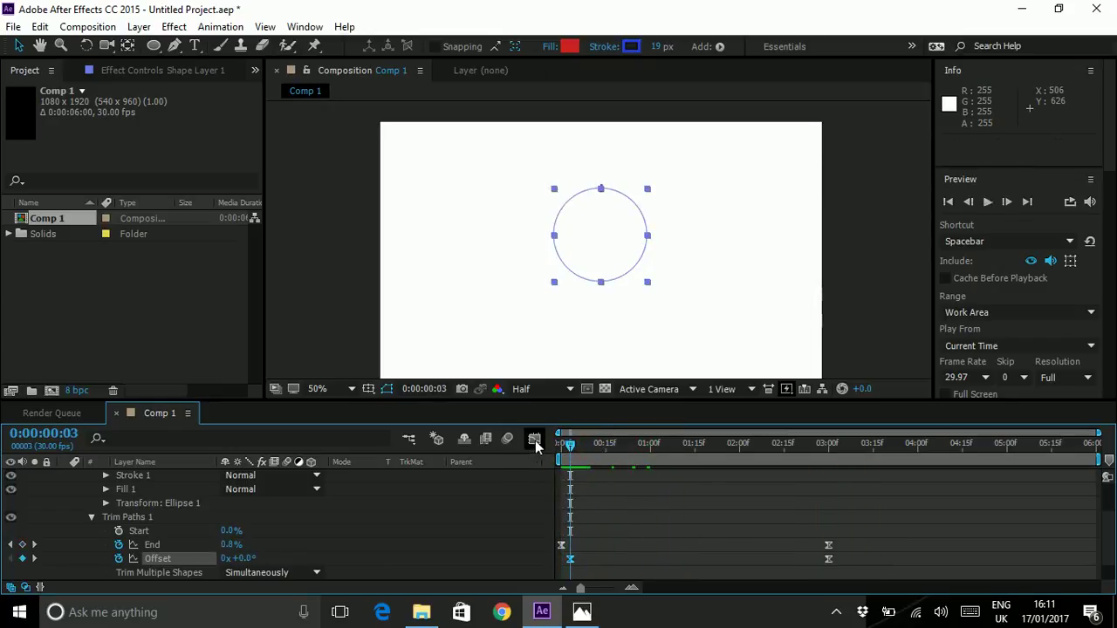
Step: Show the Offset value graph, flatten the start of its curve and preview the spin
click(534, 438)
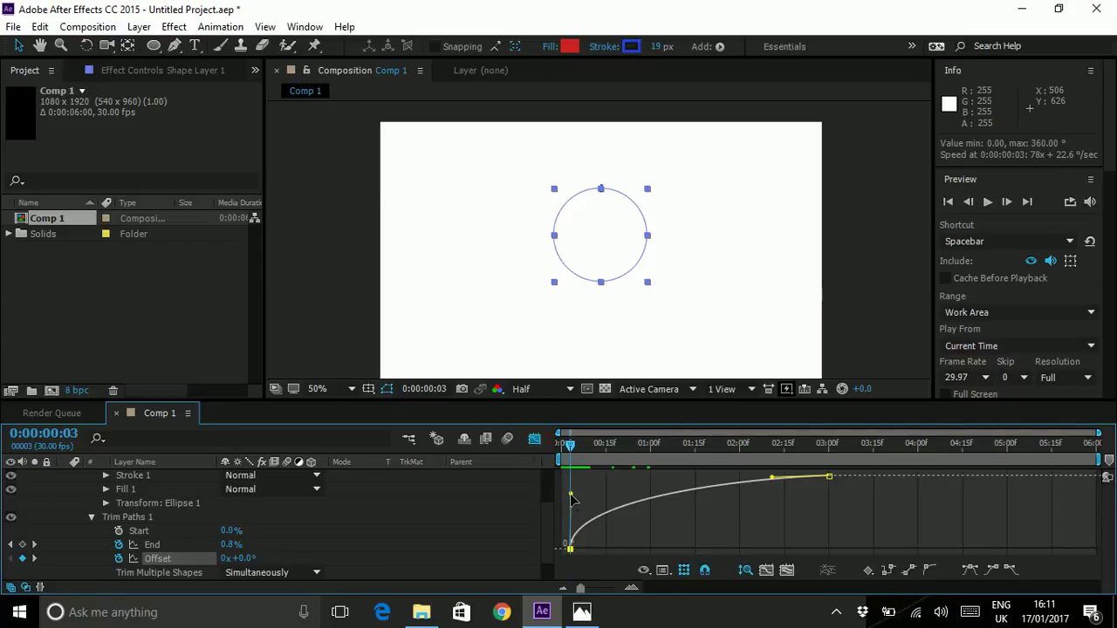
drag(571, 499, 569, 520)
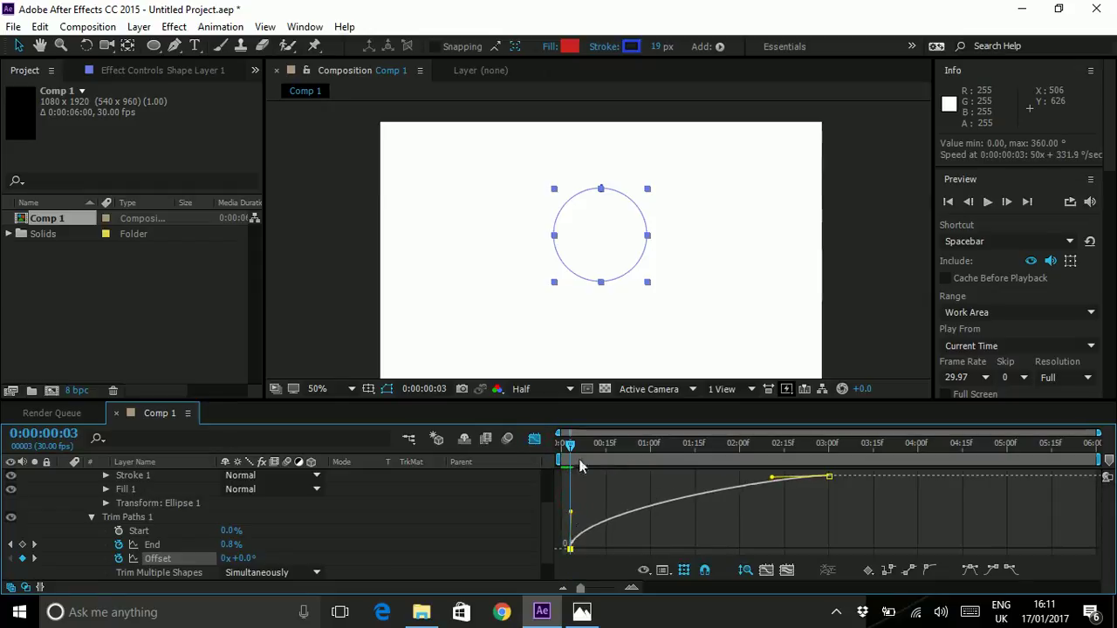
drag(574, 452, 597, 517)
key(Home)
key(space)
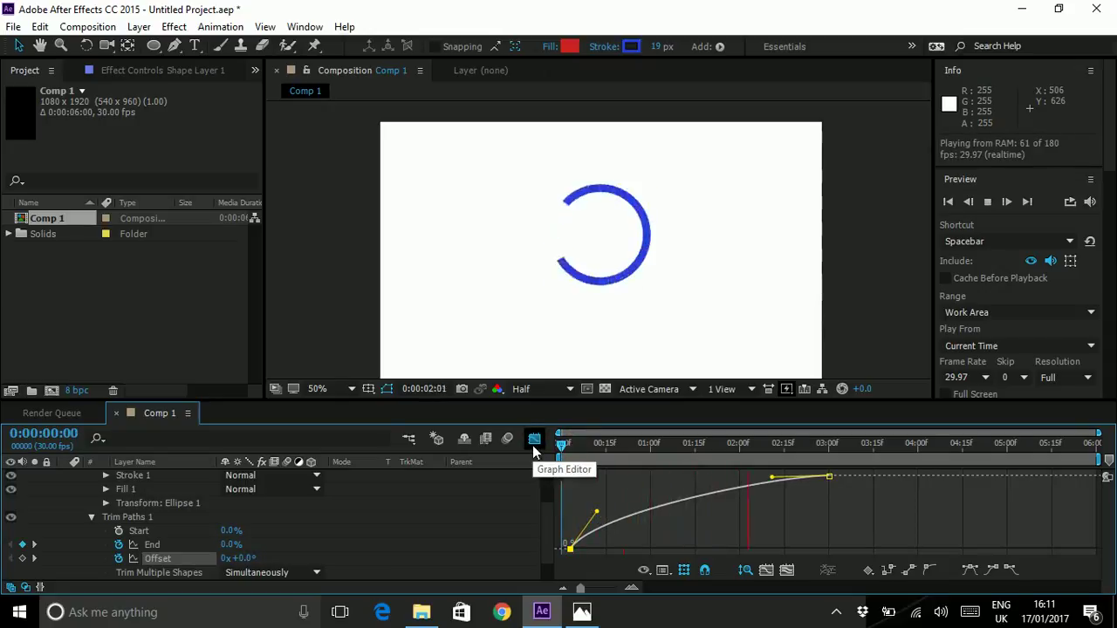
click(602, 442)
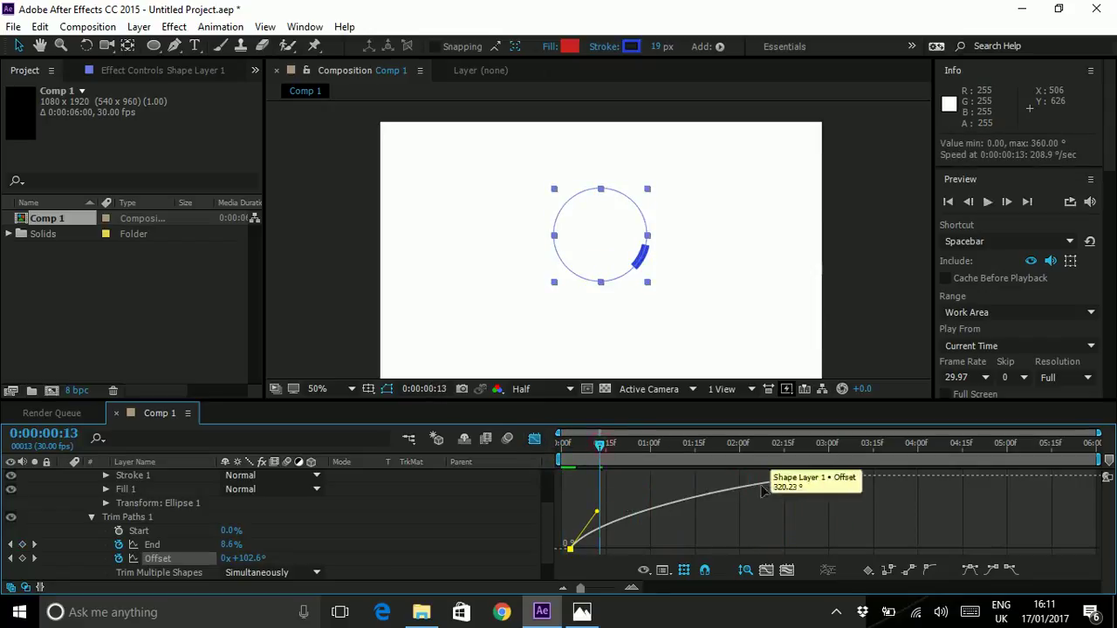
Step: Steepen the early Offset curve and lengthen the final keyframe's ease-in, previewing each change
drag(784, 489, 804, 509)
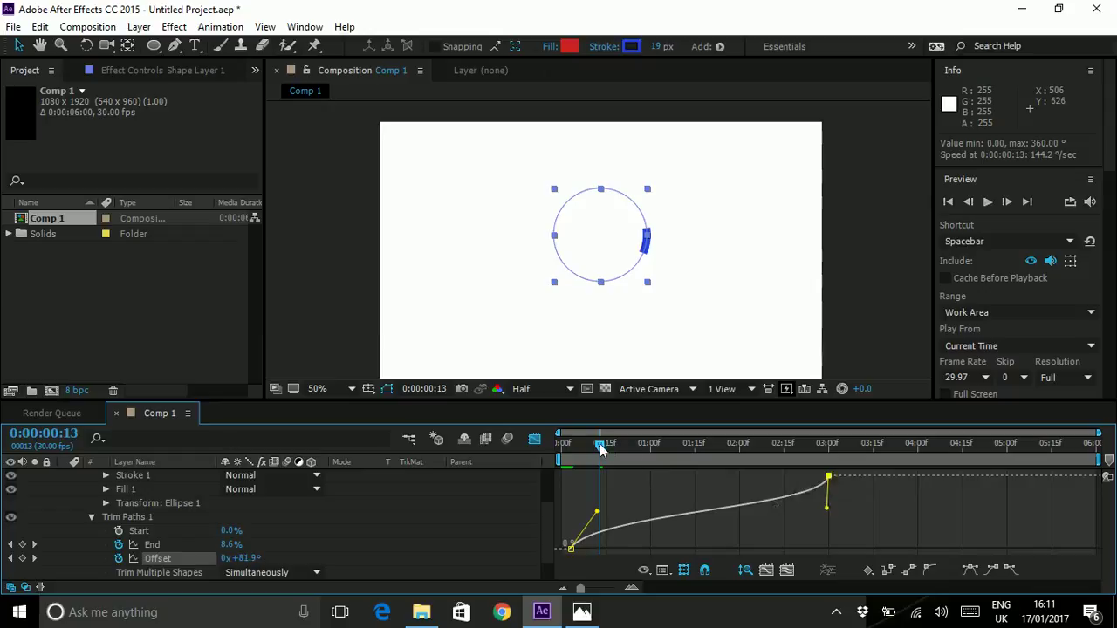
drag(601, 447, 534, 445)
key(space)
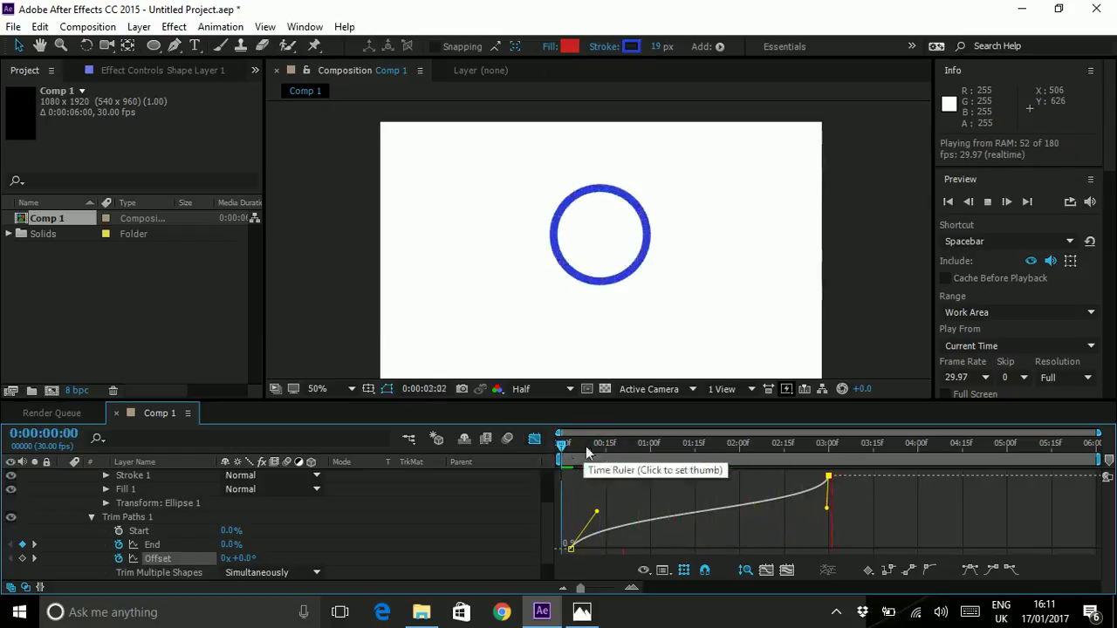
click(670, 443)
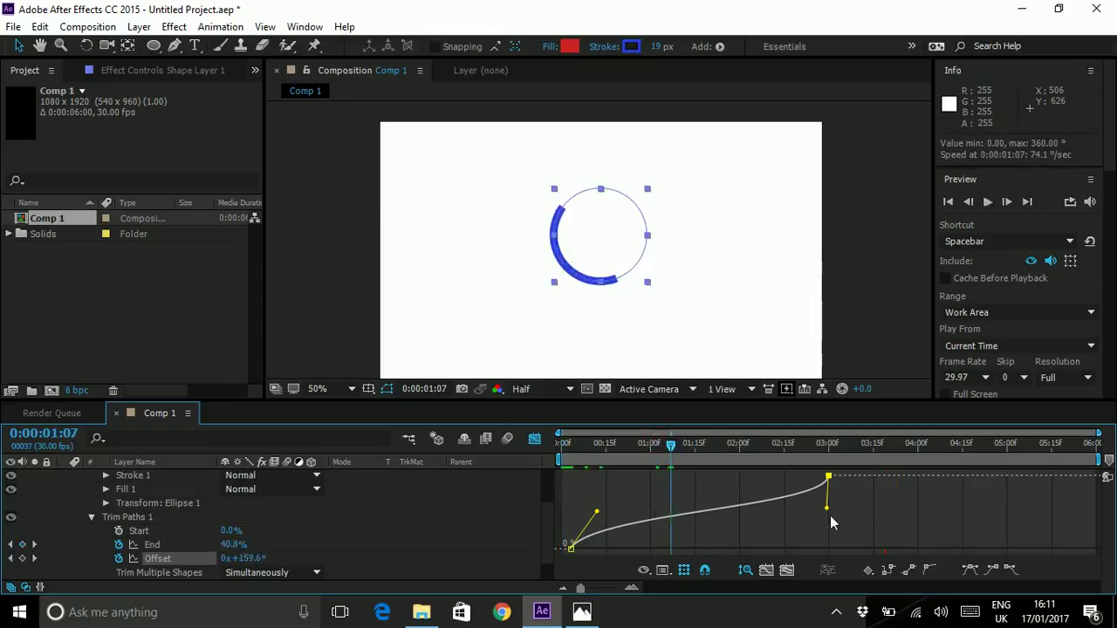
drag(828, 515, 672, 487)
click(558, 449)
key(space)
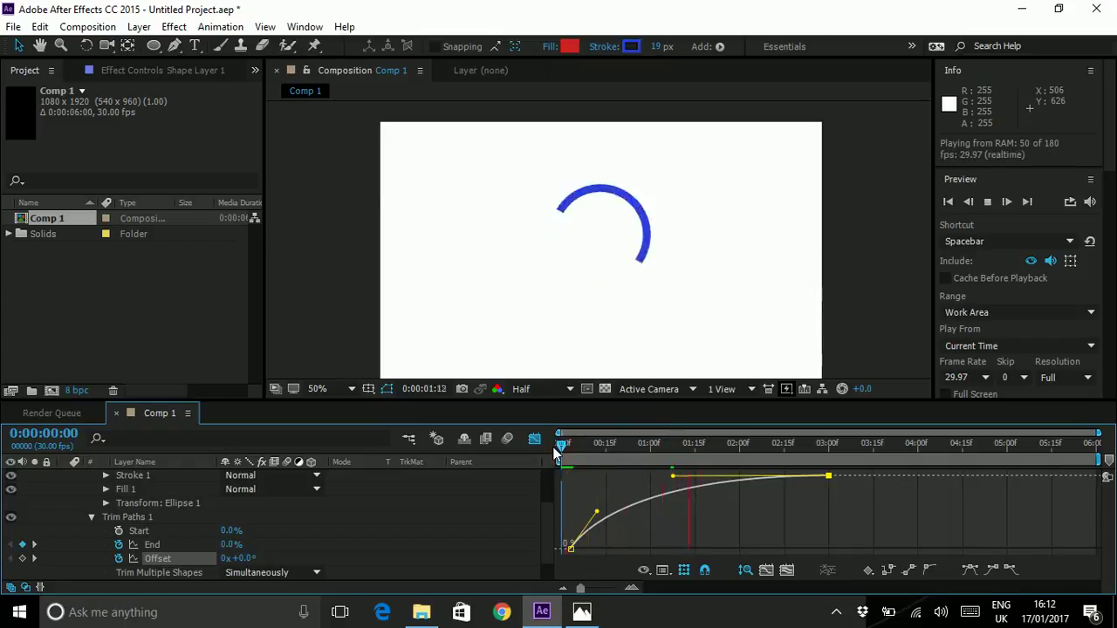
click(633, 442)
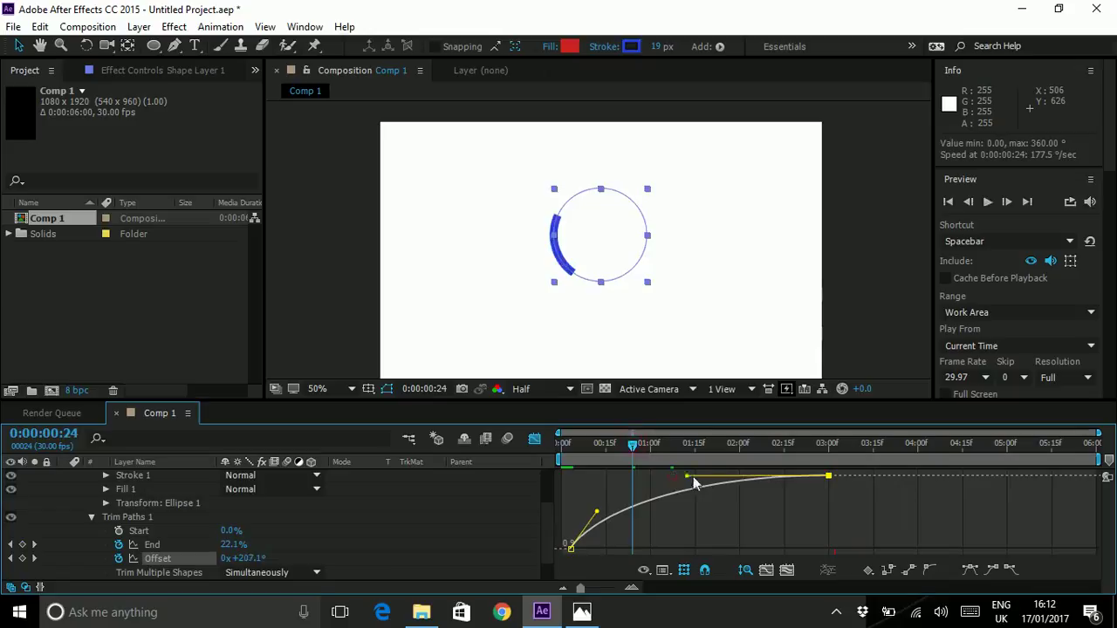
Step: Refine both Offset keyframes' easing for a faster early spin, then preview the arc growing
drag(688, 476, 797, 478)
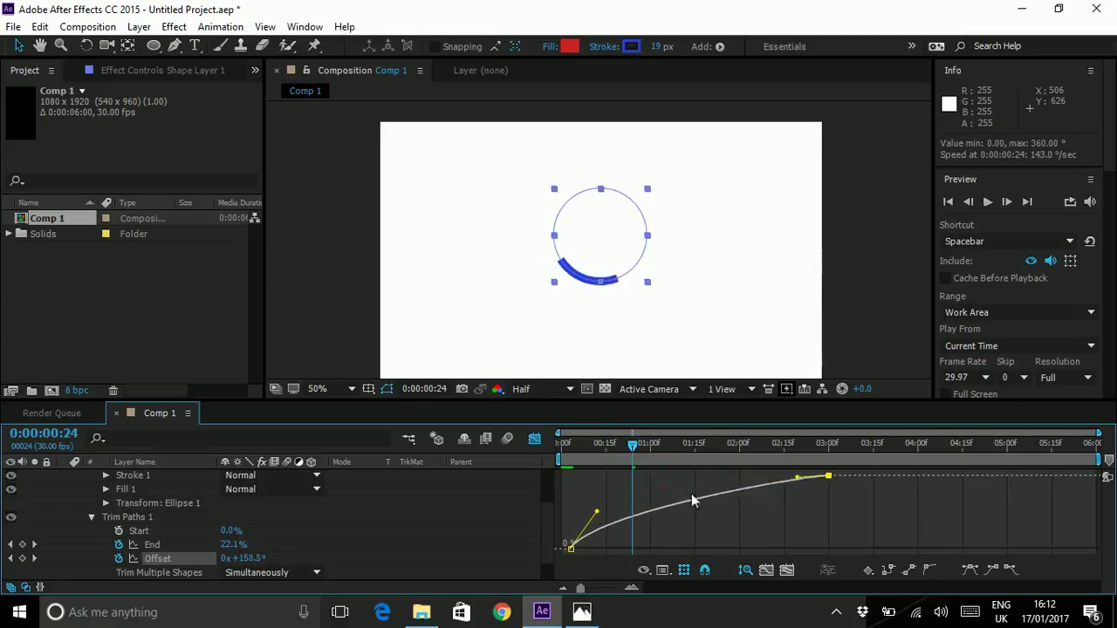
drag(597, 513, 615, 501)
drag(598, 444, 523, 446)
key(space)
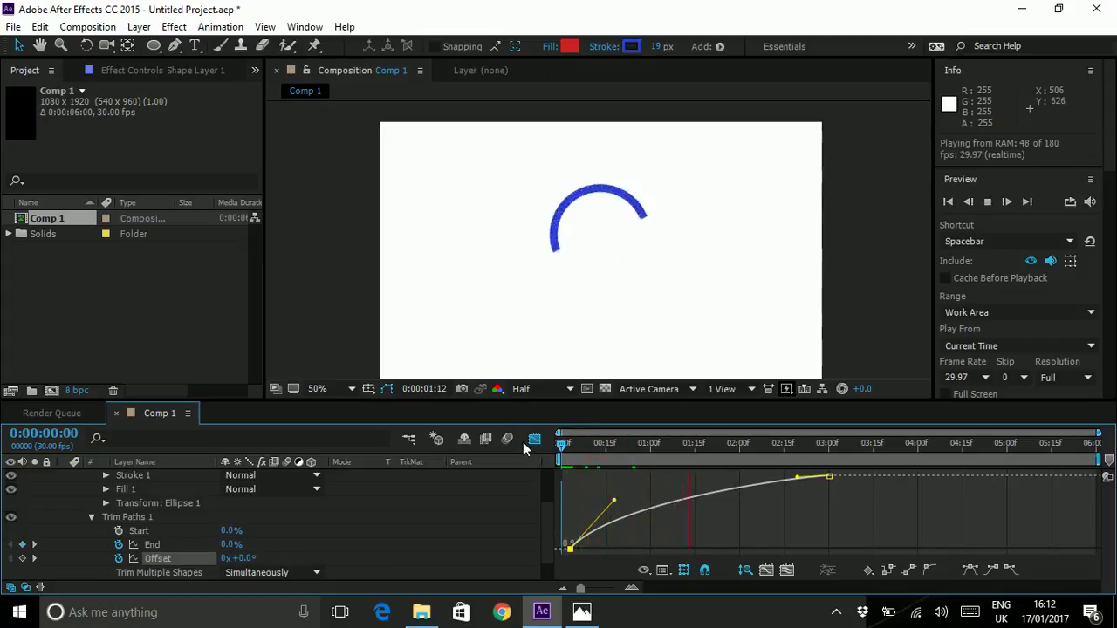
click(573, 445)
drag(560, 446, 629, 468)
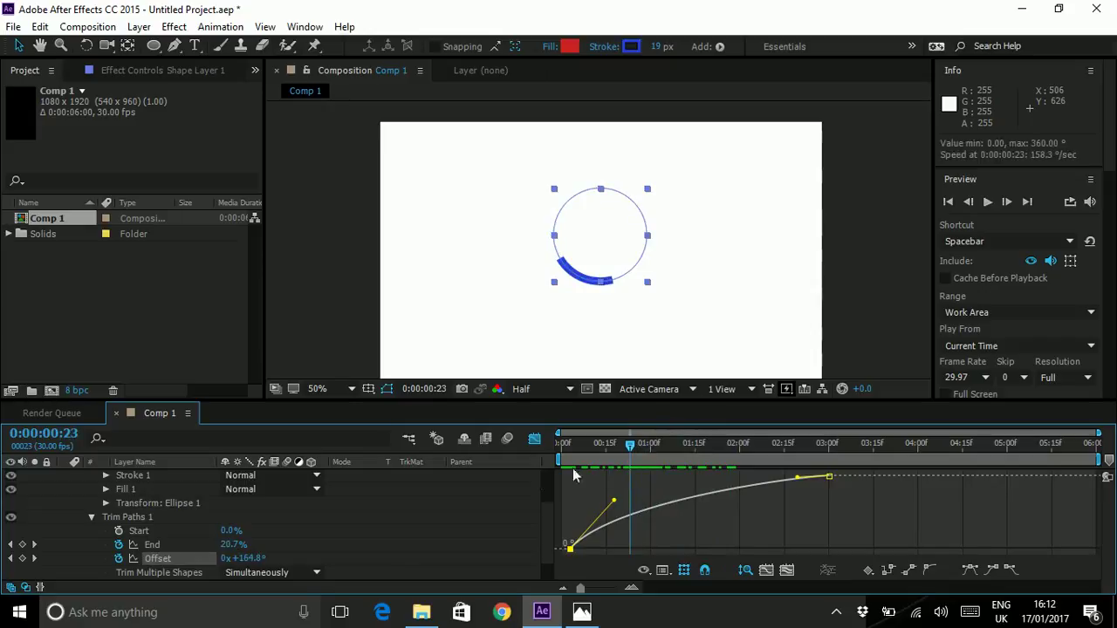
Step: Show the End graph, extend the first keyframe's ease-out and preview the draw-on timing
click(543, 445)
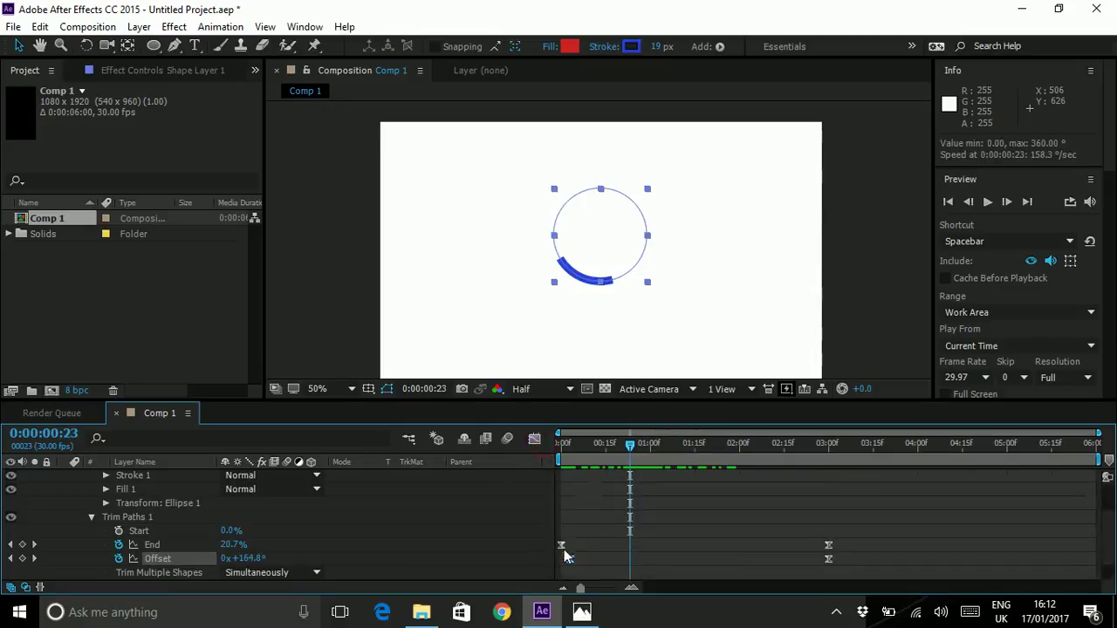
click(534, 439)
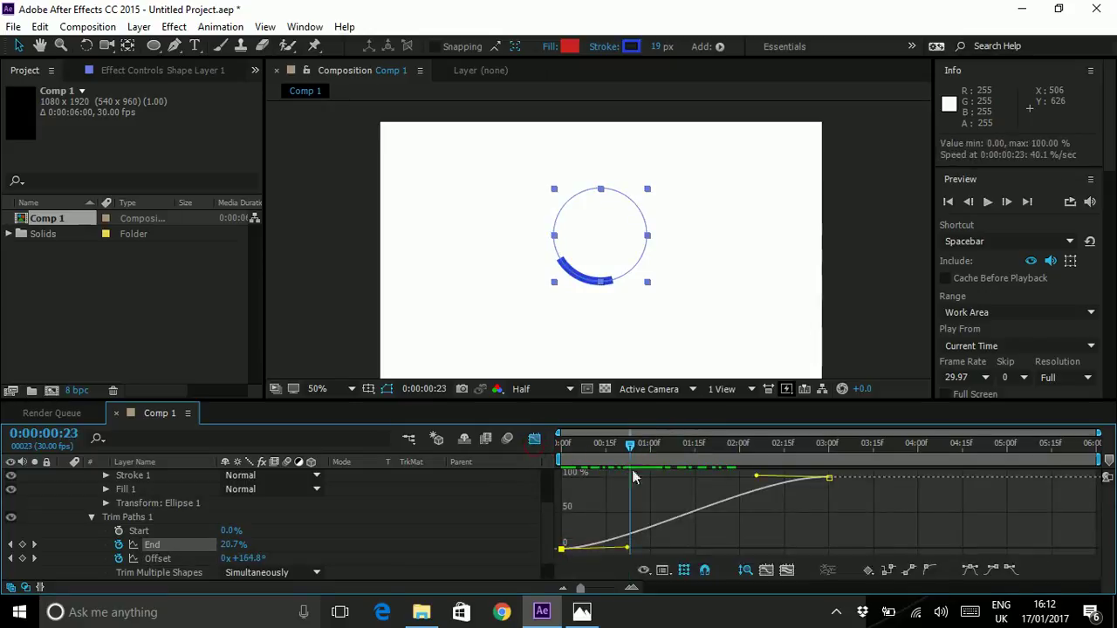
drag(628, 549, 685, 548)
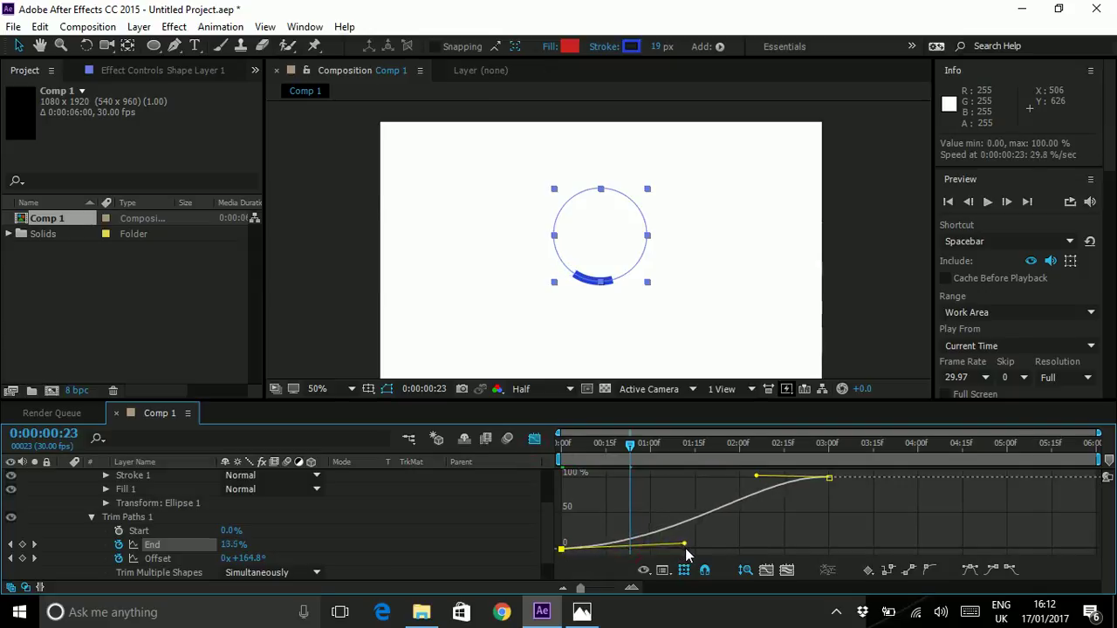
drag(585, 445, 537, 446)
key(space)
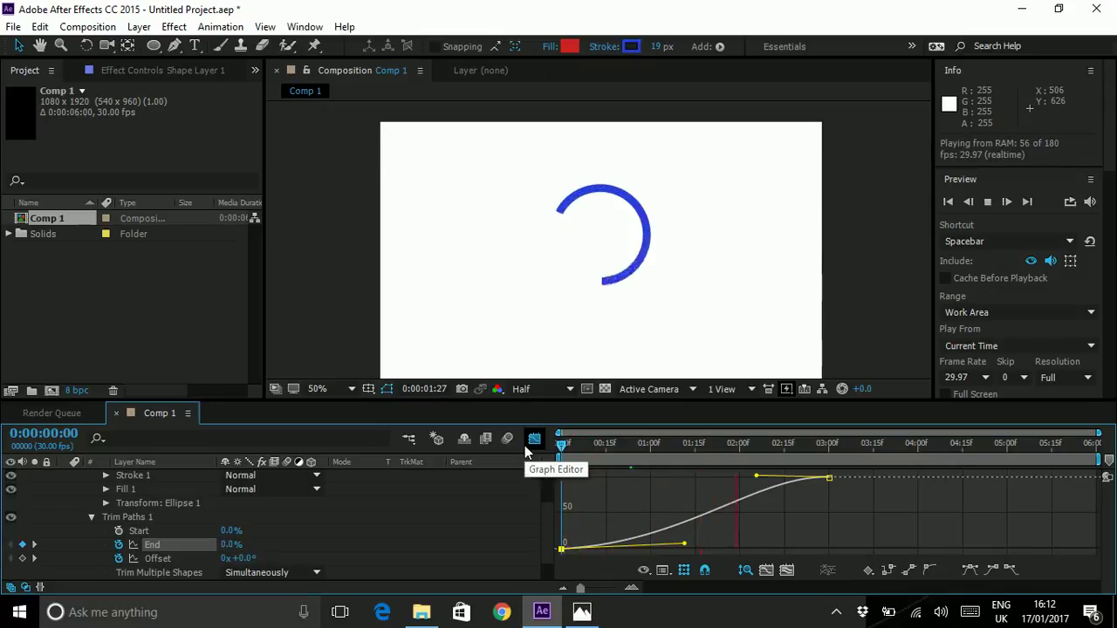
click(701, 444)
Step: Adjust the last End keyframe's ease-in and lengthen the first keyframe's ease-out further
drag(701, 444, 632, 453)
drag(759, 479, 771, 477)
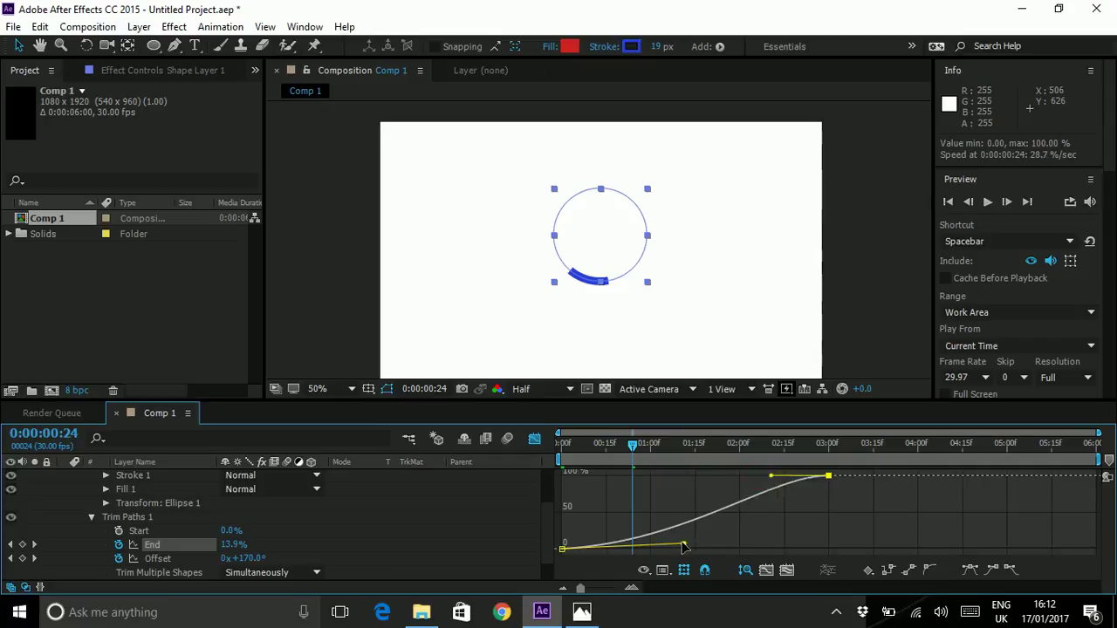
drag(684, 546, 698, 547)
drag(612, 458, 533, 457)
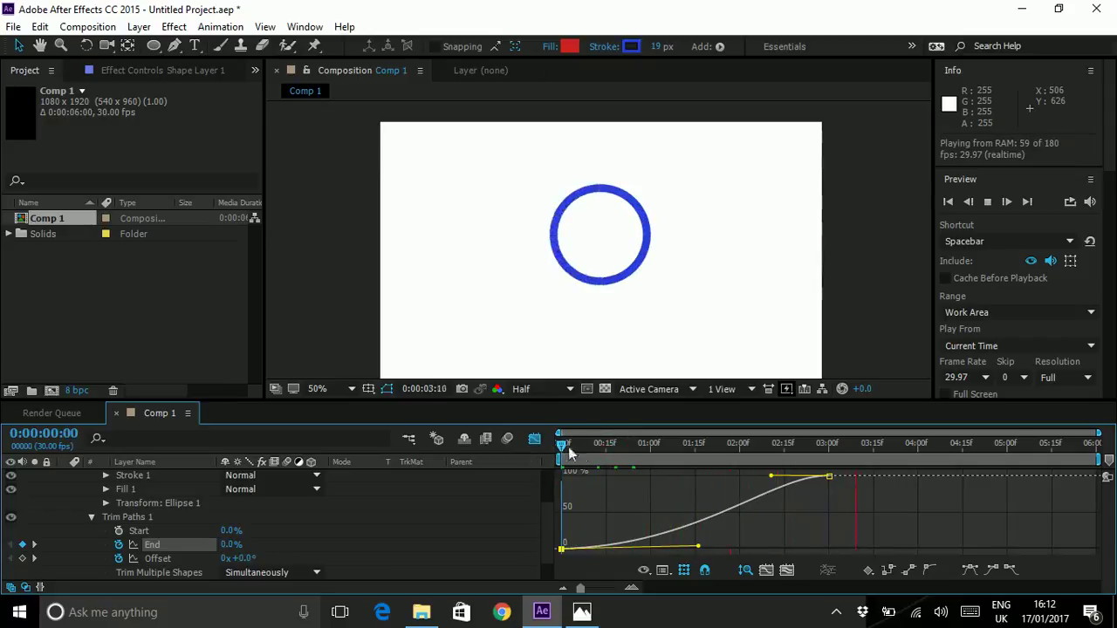
Step: Return to the layer bars and preview and scrub through the arc's drawing animation
click(584, 445)
click(534, 438)
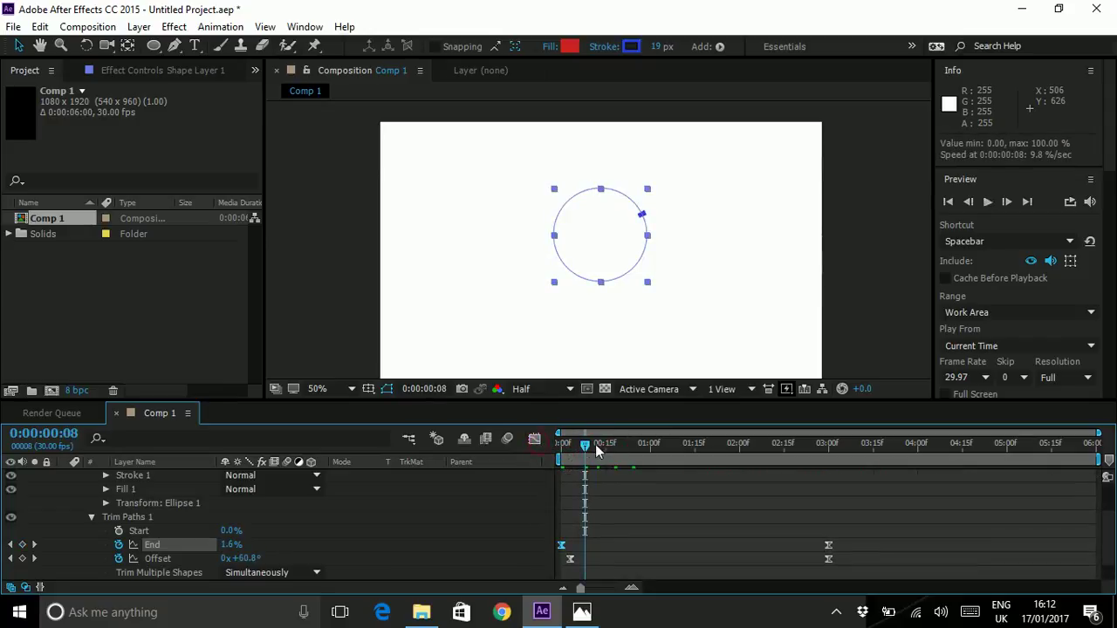
mouse_move(593, 445)
mouse_down()
mouse_move(562, 445)
mouse_move(572, 455)
mouse_up()
key(space)
click(600, 446)
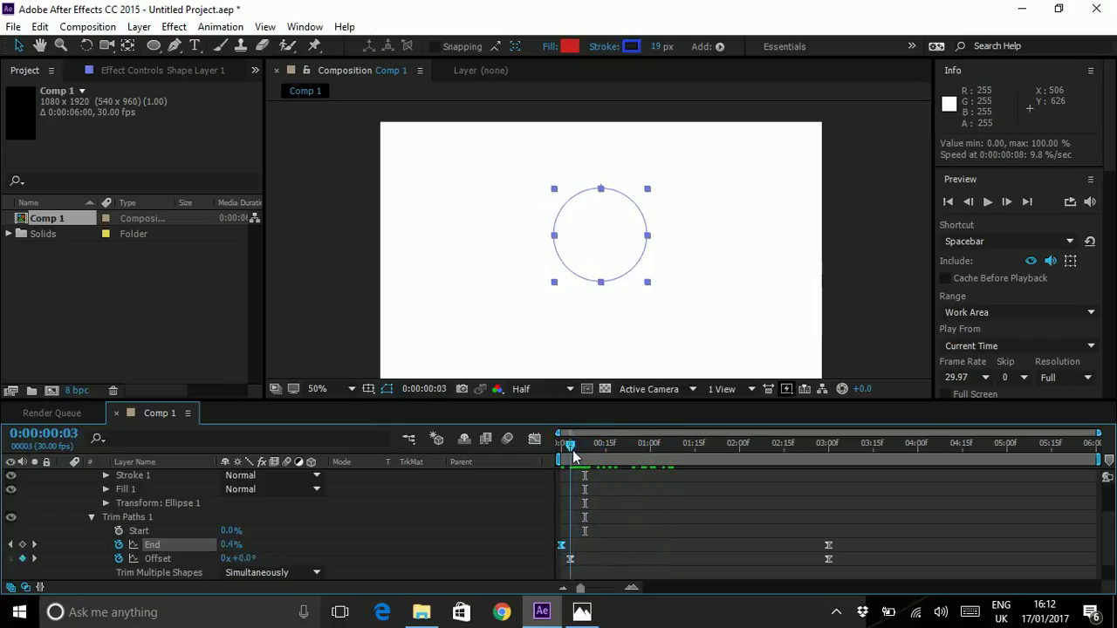
mouse_move(573, 455)
mouse_down()
mouse_move(701, 454)
mouse_move(827, 487)
mouse_up()
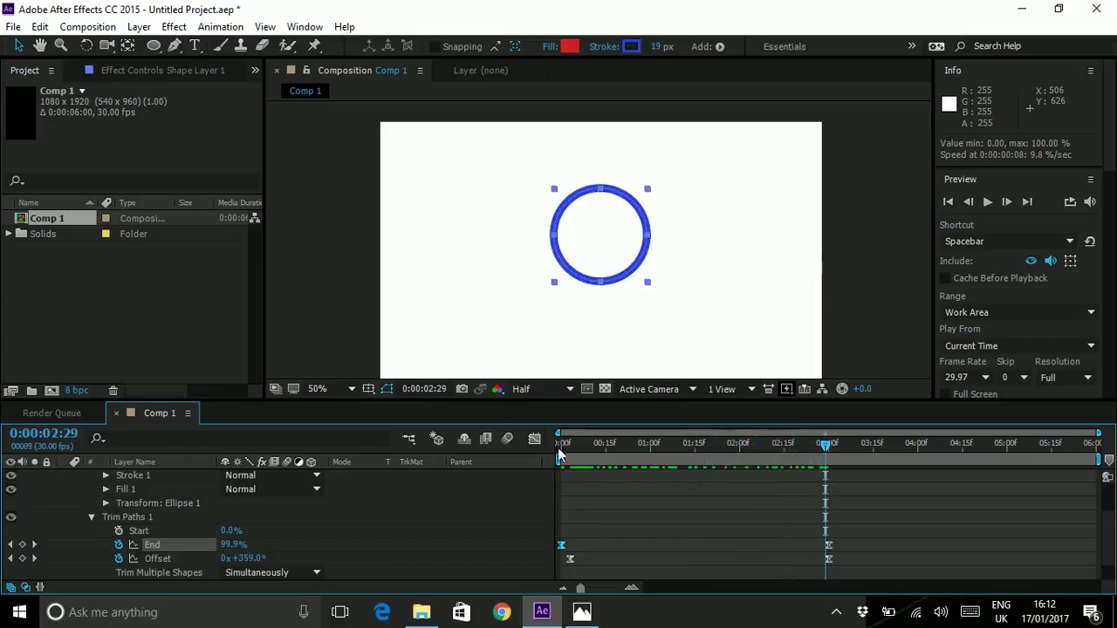
Step: Check the End and Offset keyframe timing, then collapse Shape Layer 1 and deselect
click(570, 558)
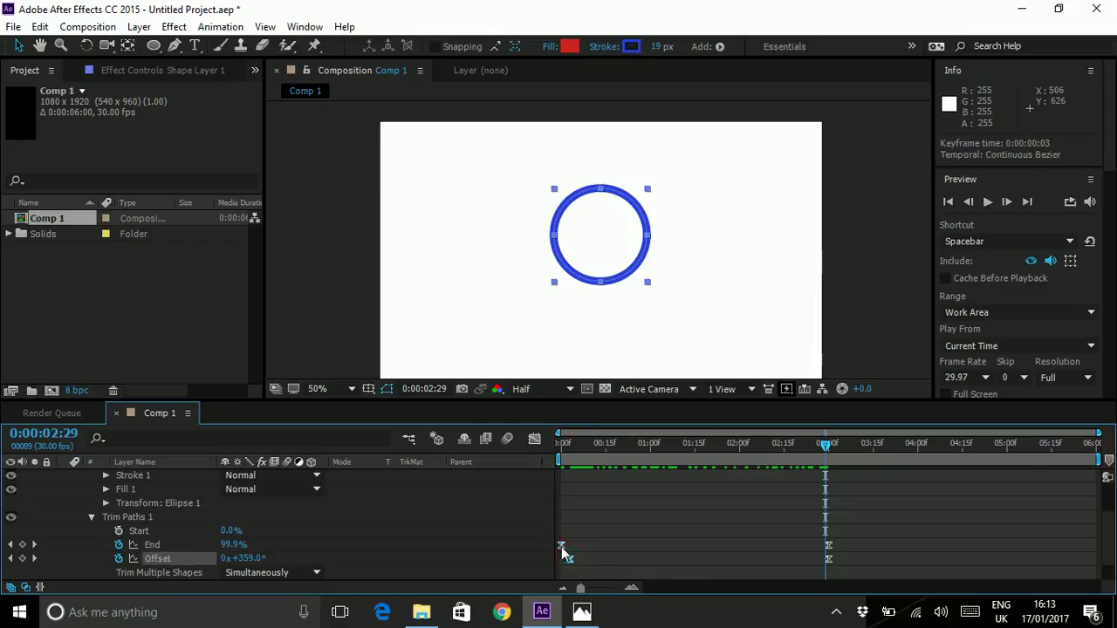
click(562, 545)
click(571, 561)
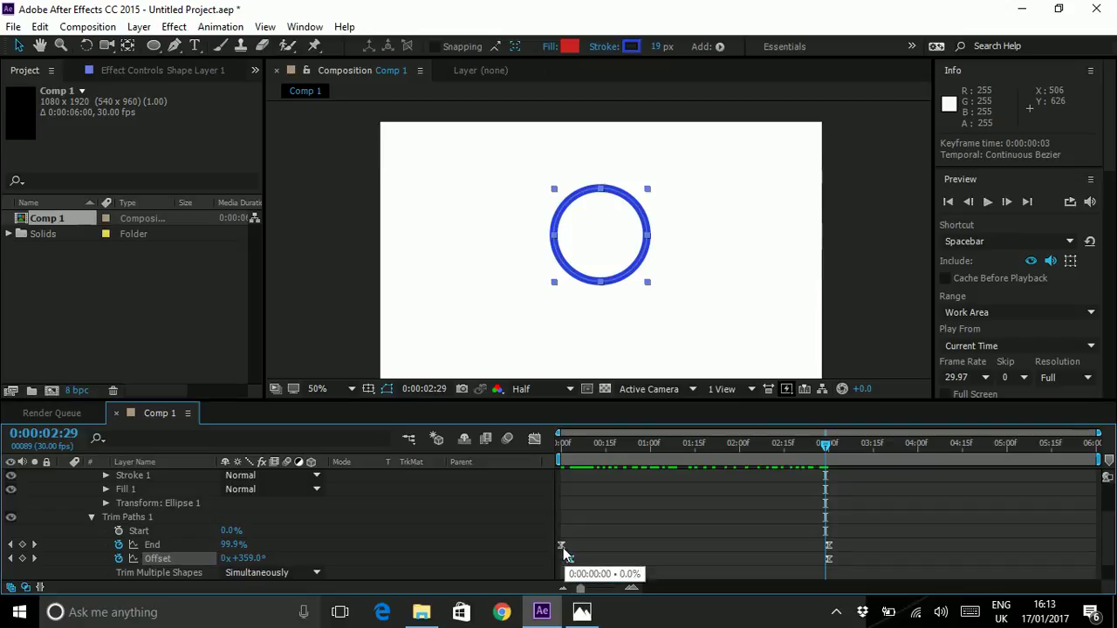
click(577, 567)
click(570, 563)
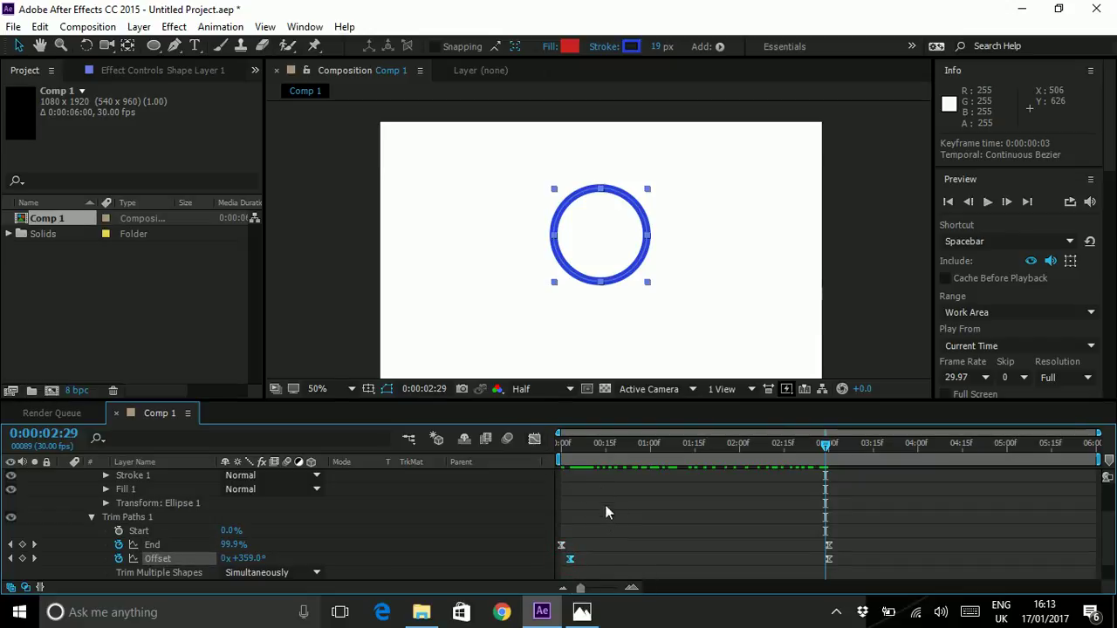
scroll(99, 512, up, 3)
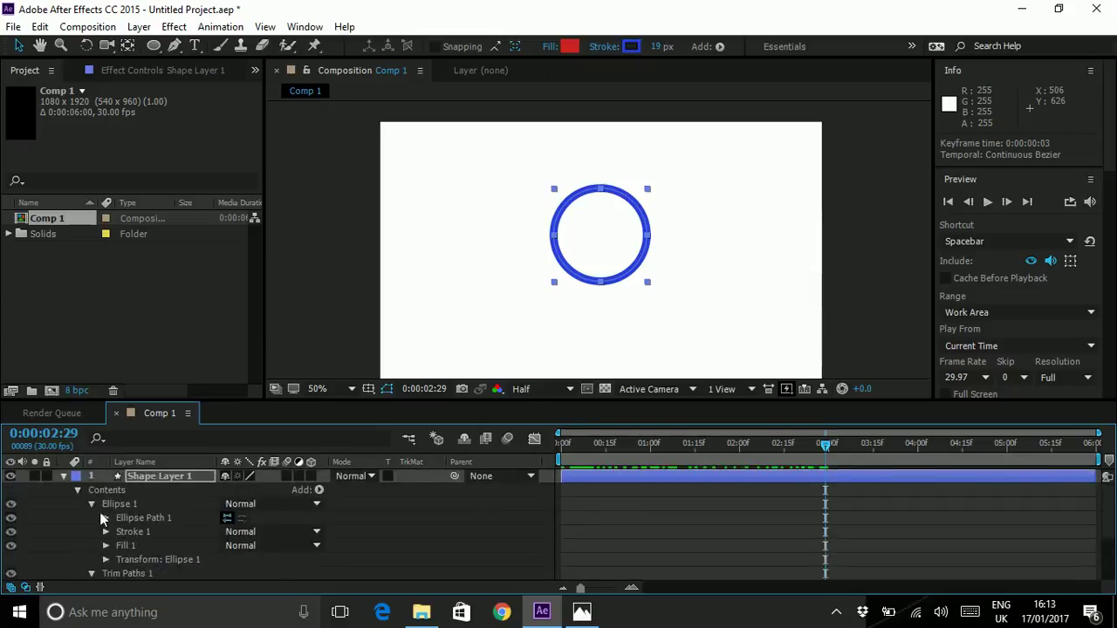
click(63, 477)
click(171, 533)
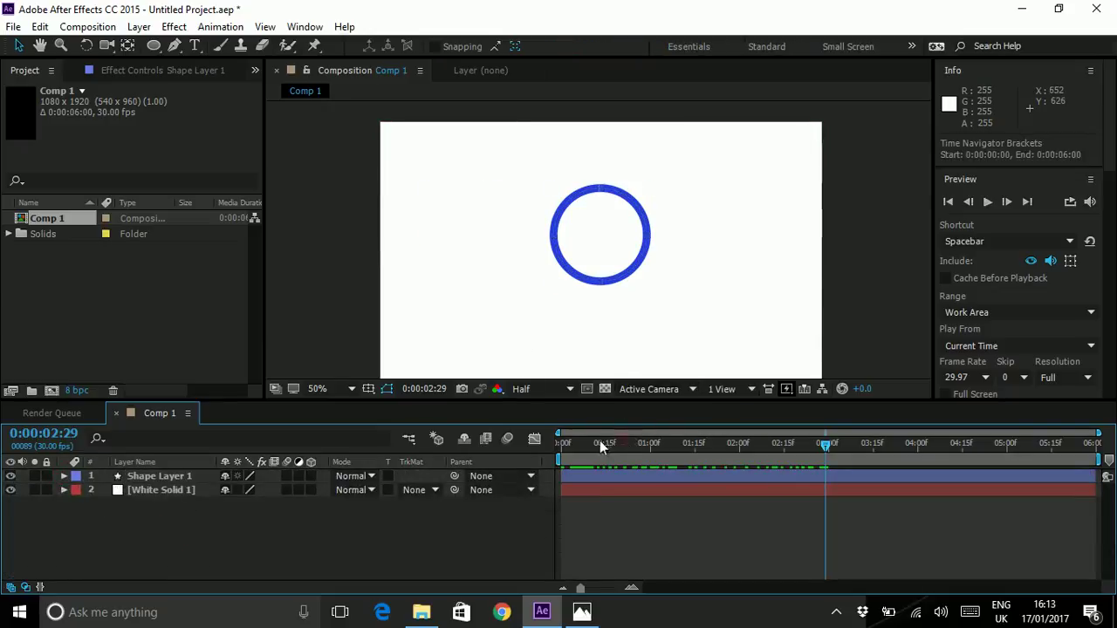
drag(792, 444, 698, 445)
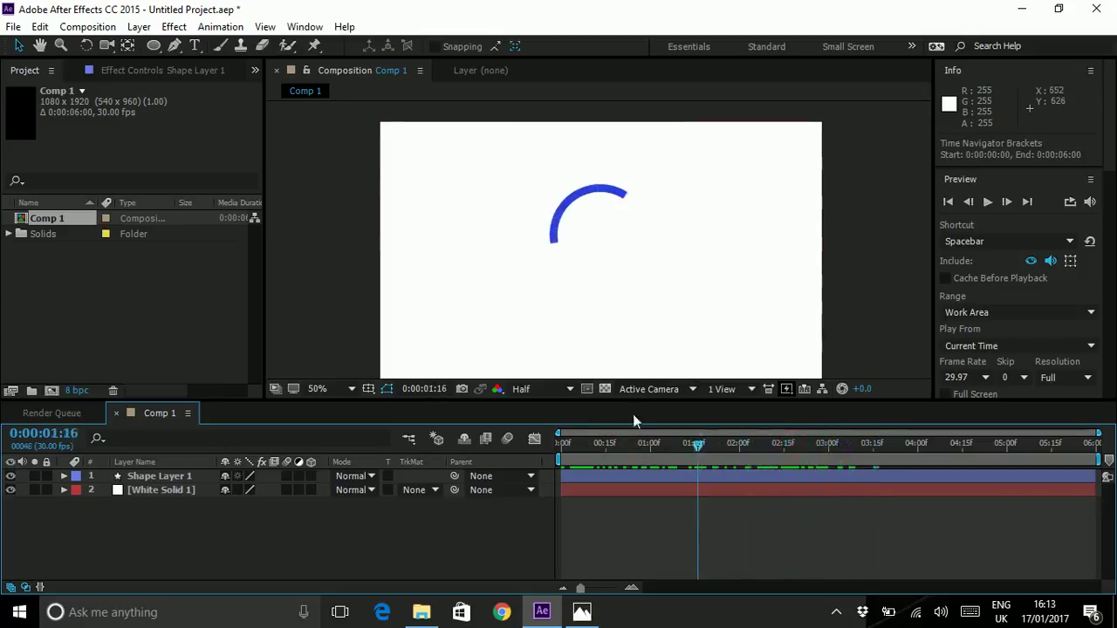
Step: Draw a red circle around the arc with the Ellipse tool and move its layer below Shape Layer 1
click(156, 46)
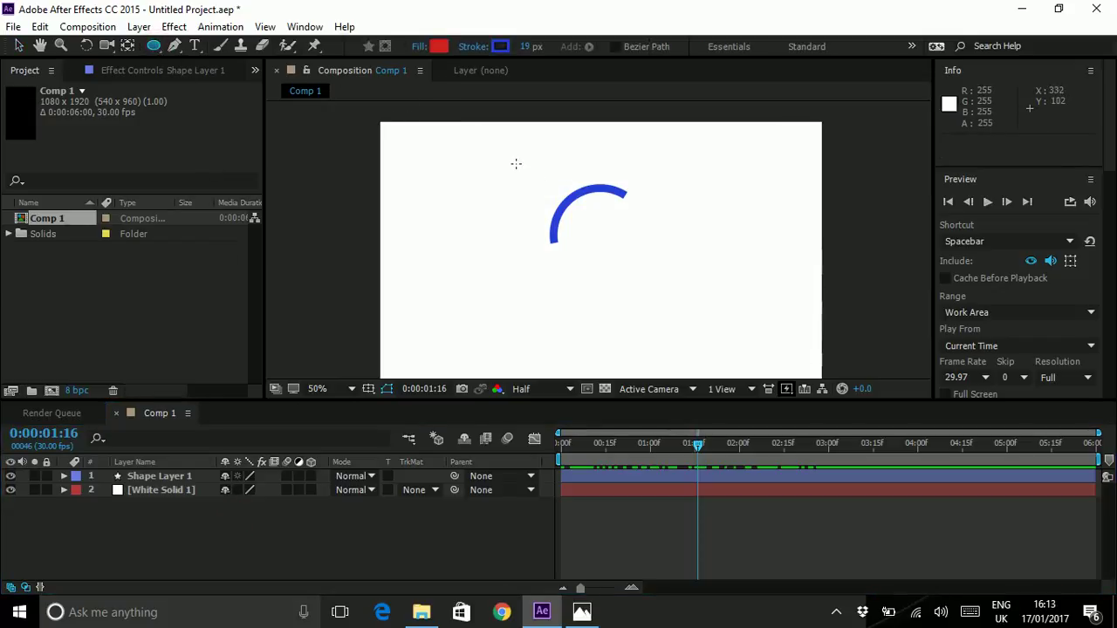
drag(507, 149, 667, 309)
drag(174, 476, 212, 545)
drag(696, 456, 767, 450)
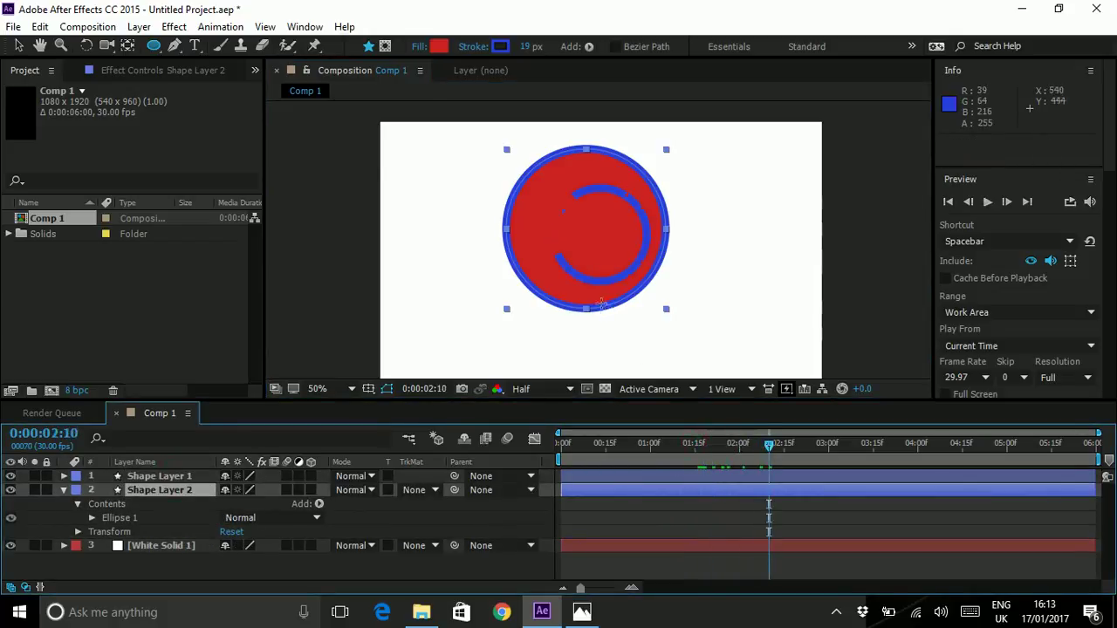
Step: Nudge the circle slightly right and down and scale it to 88%
key(v)
drag(568, 294, 581, 299)
key(s)
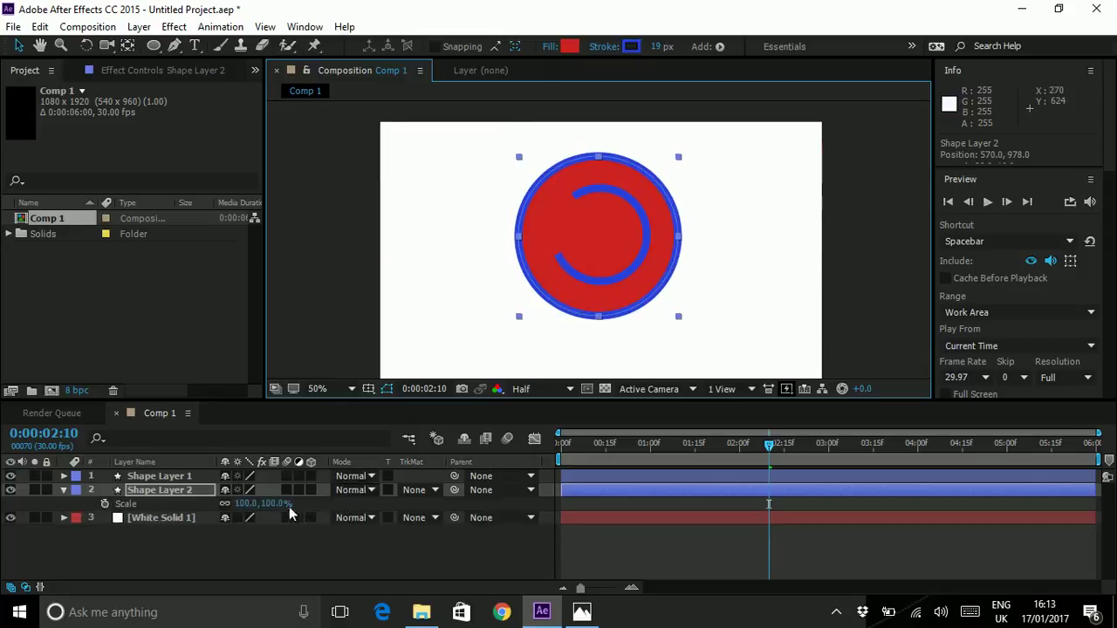
drag(283, 506, 273, 506)
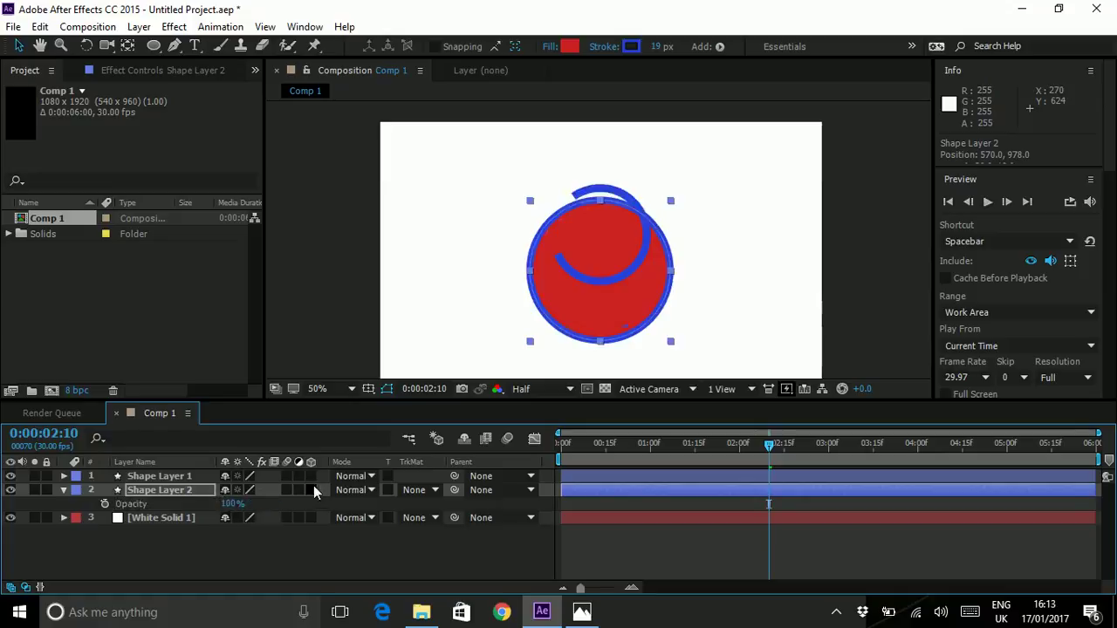
Step: Move the circle's anchor point to its centre with the Pan Behind tool
key(s)
key(y)
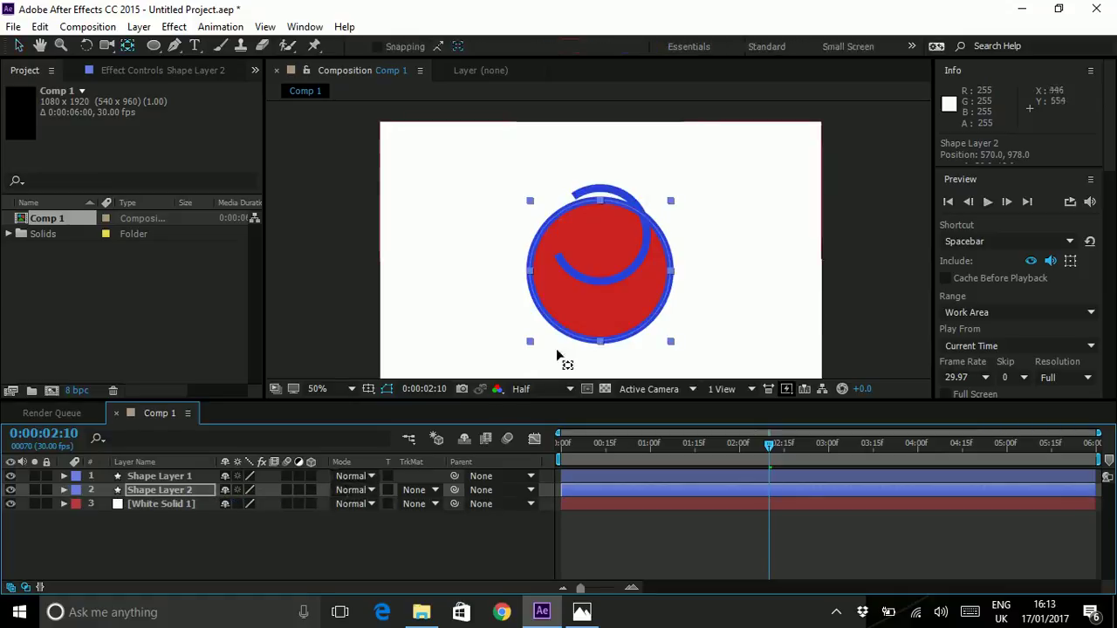
click(608, 299)
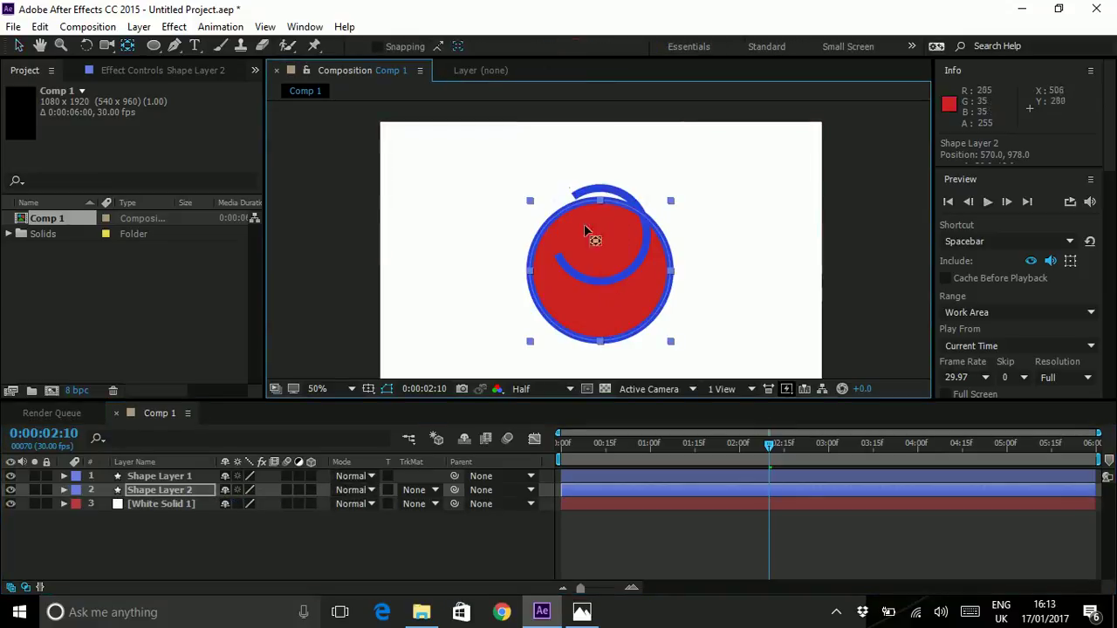
scroll(599, 279, down, 2)
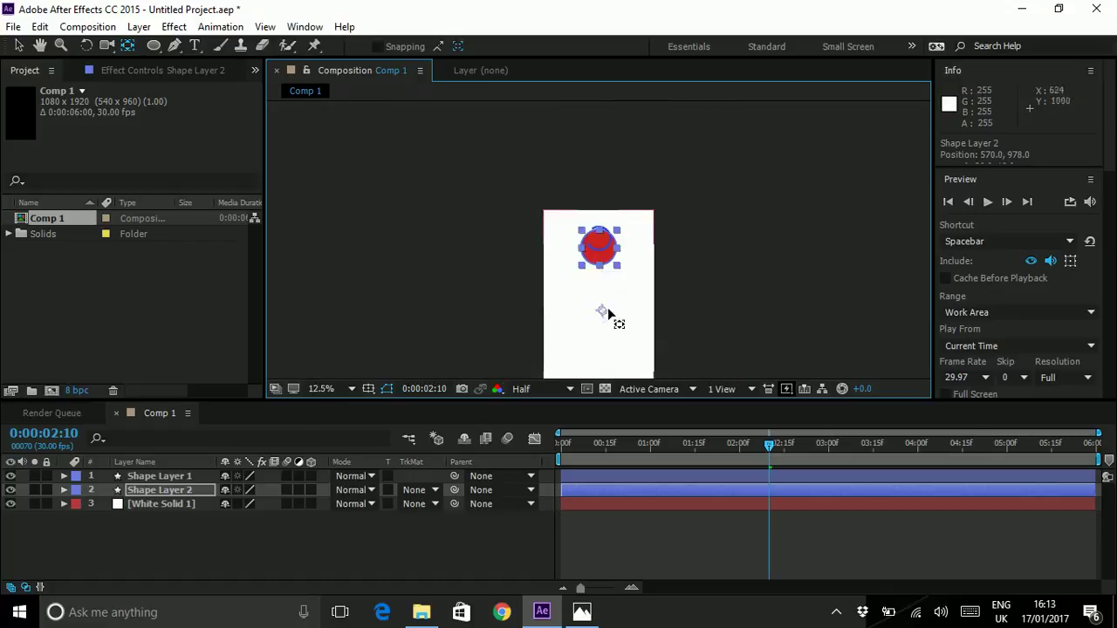
drag(603, 314, 601, 276)
scroll(602, 254, up, 2)
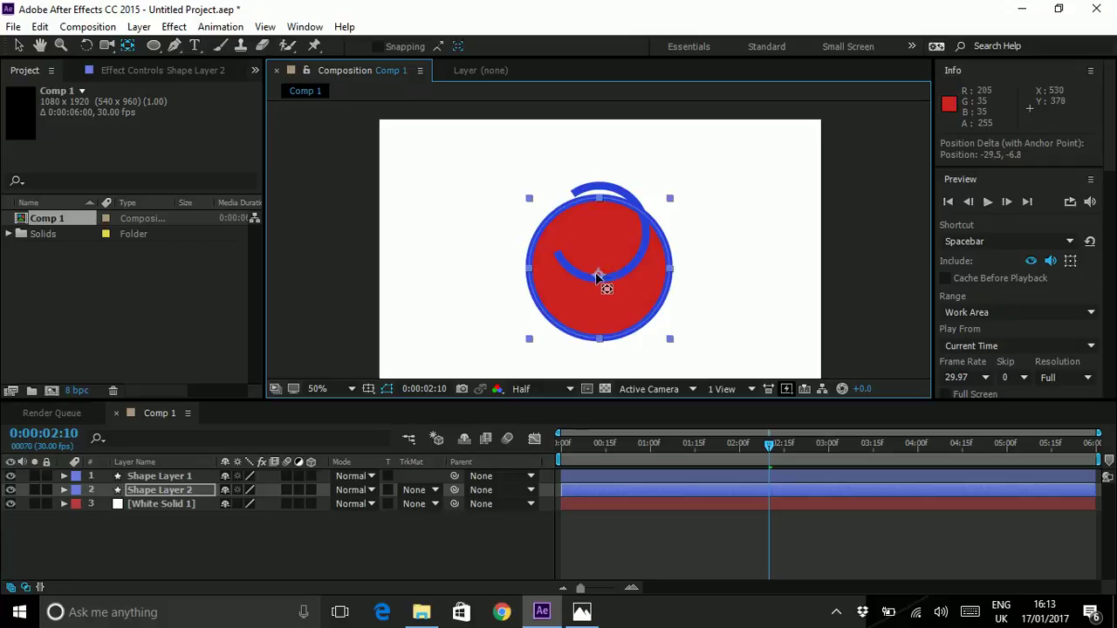
Step: Scale the circle to 91% and move it to 534, 300 so it surrounds the arc
key(v)
mouse_move(662, 442)
mouse_down()
mouse_move(602, 444)
mouse_move(650, 446)
mouse_up()
key(s)
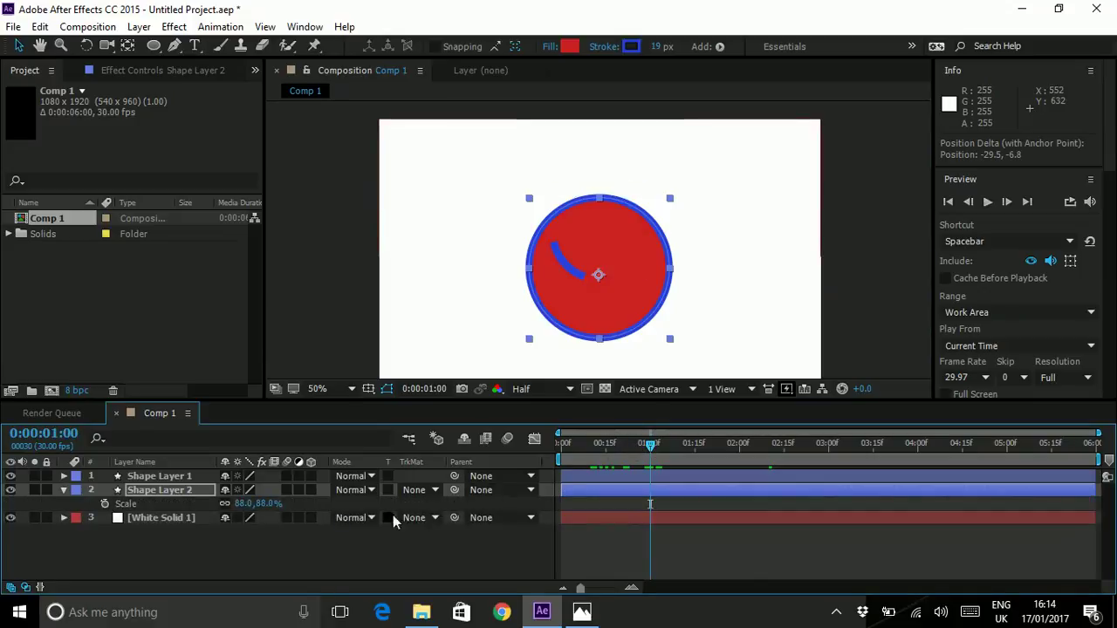
mouse_move(274, 506)
mouse_down()
mouse_move(246, 506)
mouse_move(301, 508)
mouse_move(278, 514)
mouse_up()
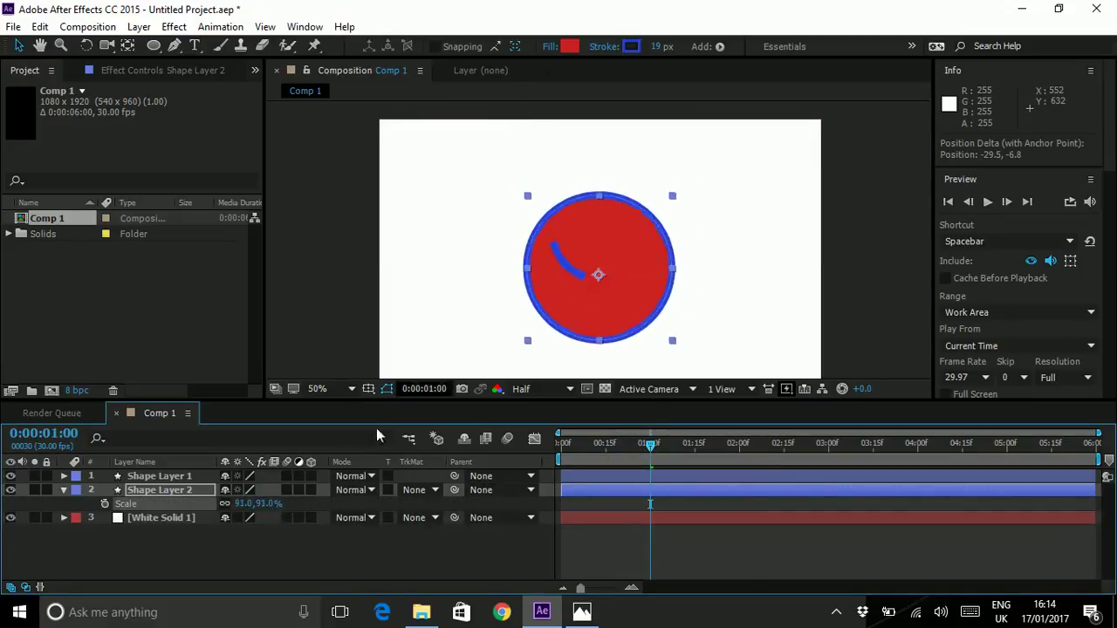
drag(608, 250, 608, 221)
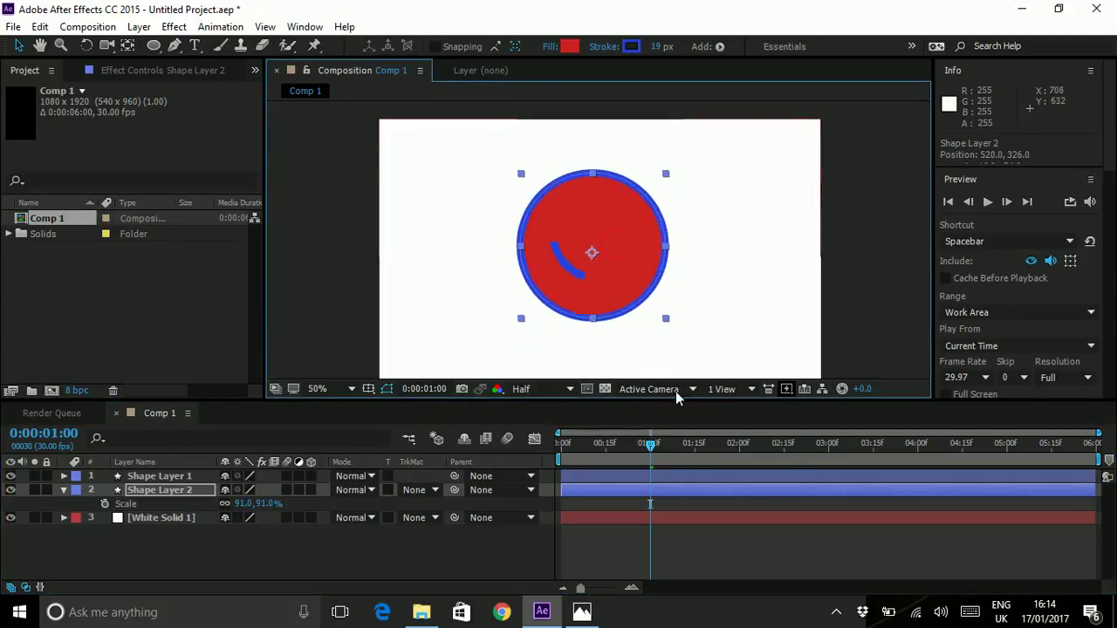
click(709, 443)
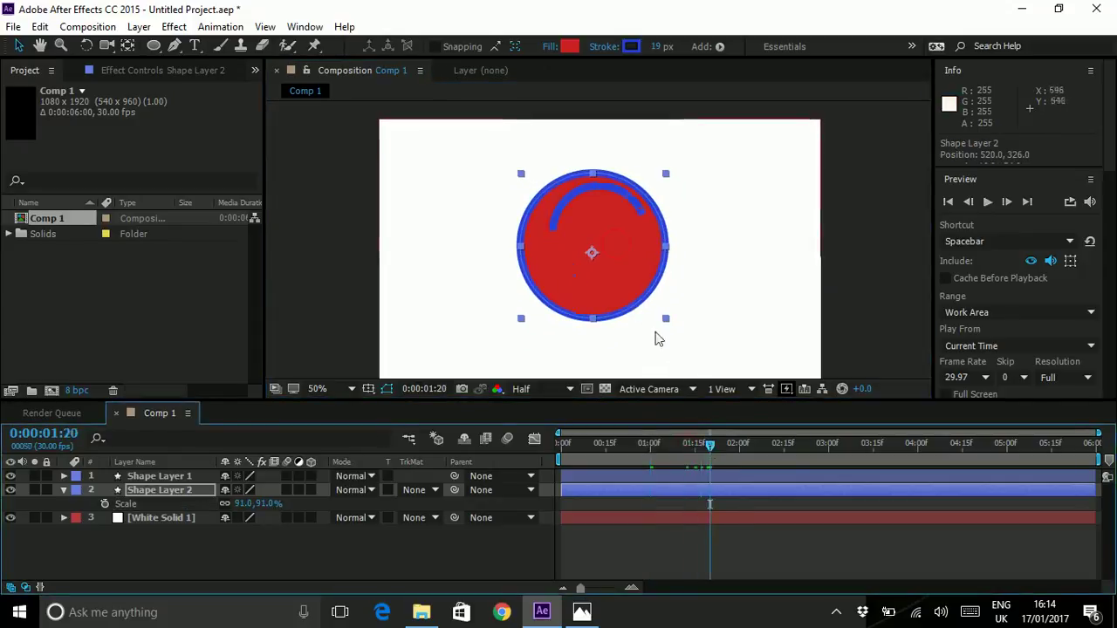
click(780, 443)
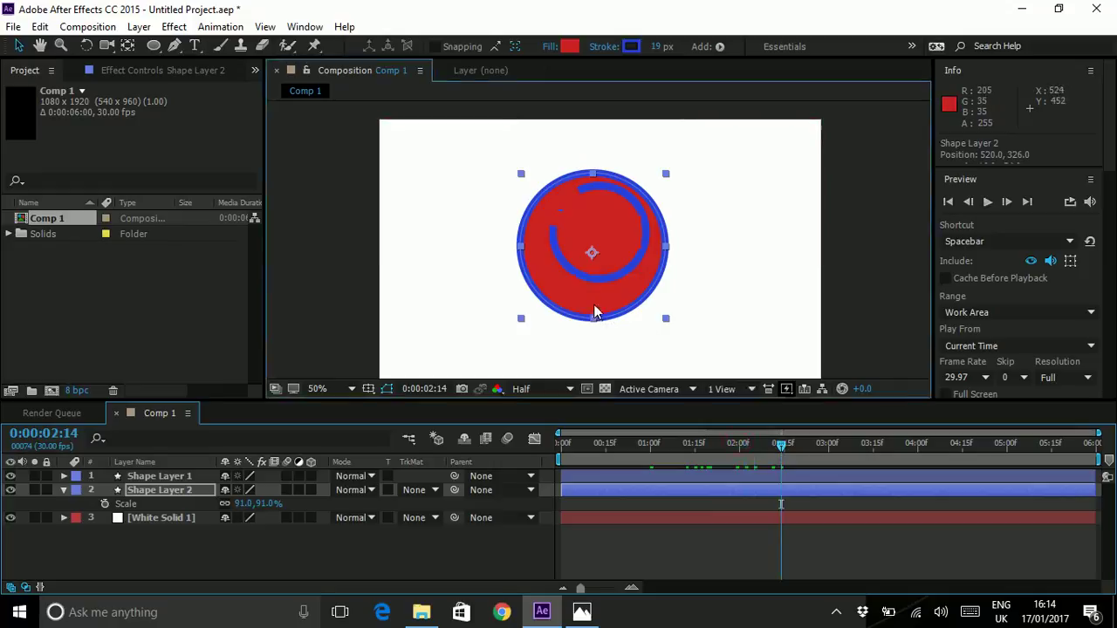
drag(595, 311, 600, 299)
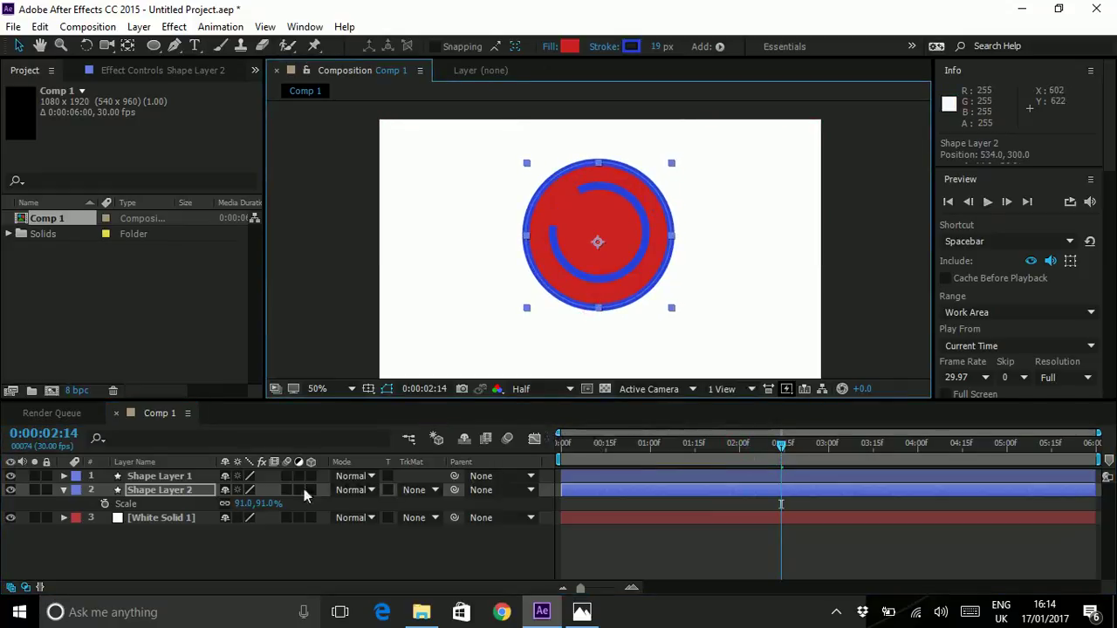
Step: Make the circle's fill white (FFFFFF) and set its outline width to 0
click(568, 47)
text(FFFFFF)
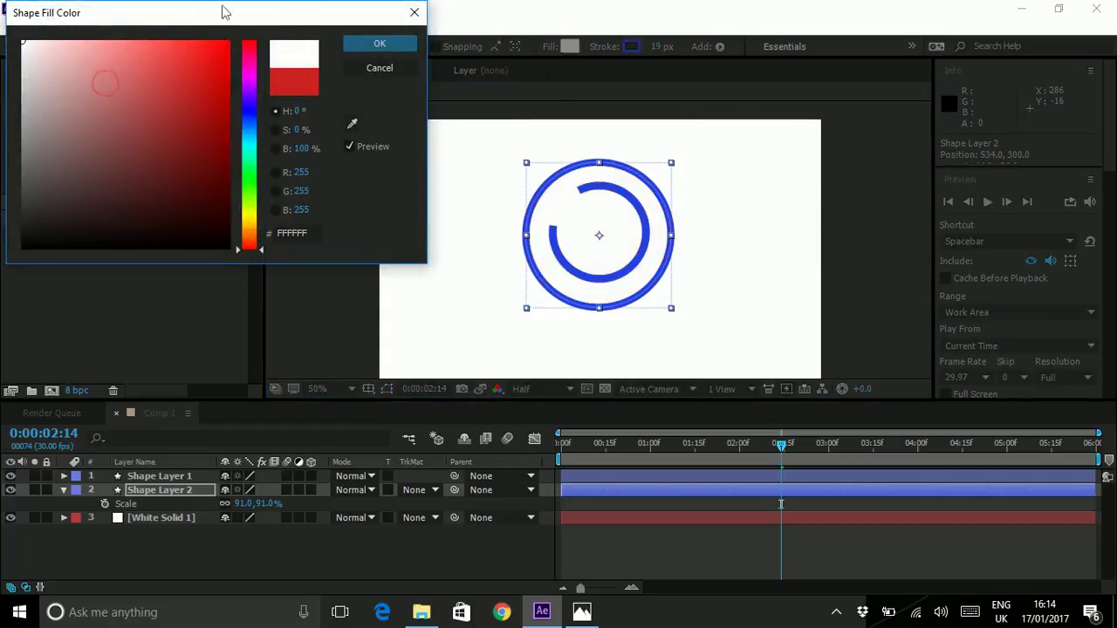
click(380, 44)
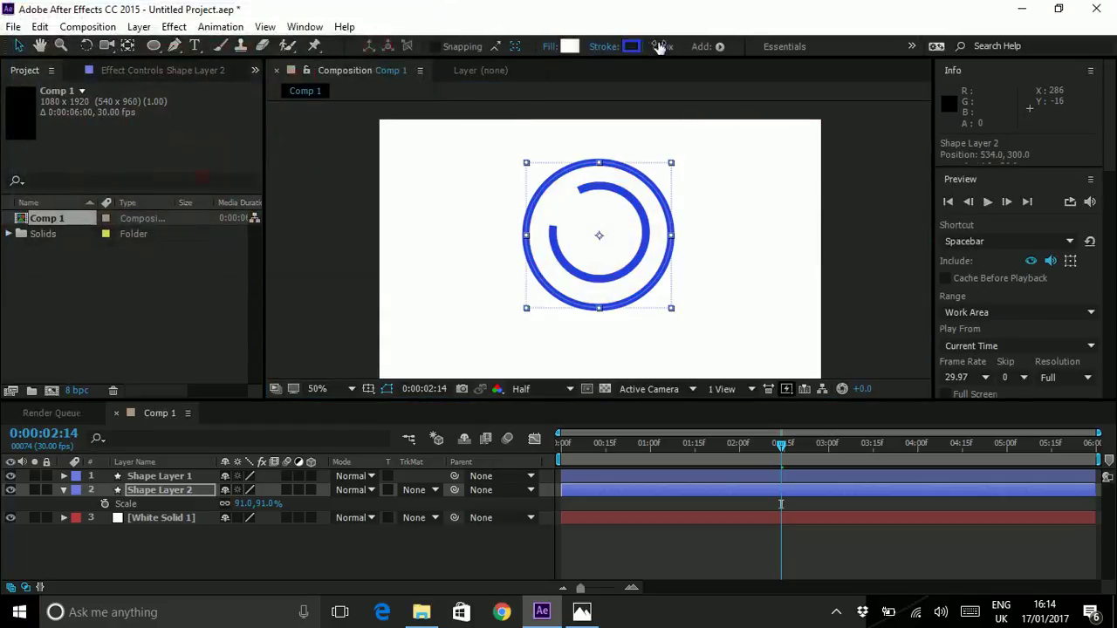
drag(661, 48, 431, 30)
click(170, 569)
click(155, 489)
Step: Add a Drop Shadow layer style to the arc layer, Shape Layer 1
right_click(152, 478)
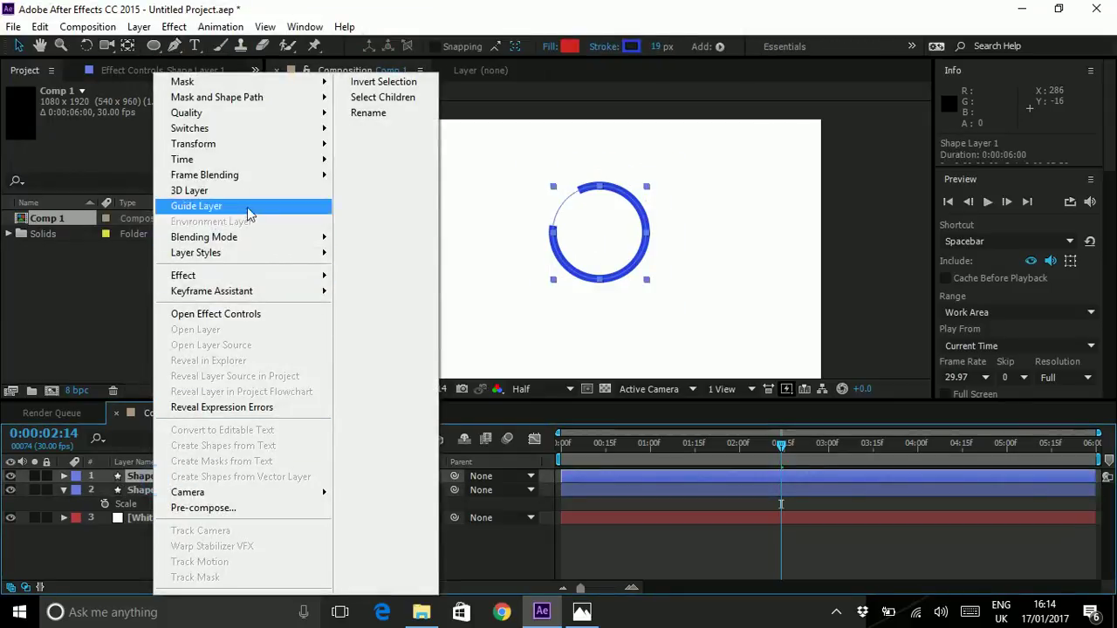
mouse_move(247, 151)
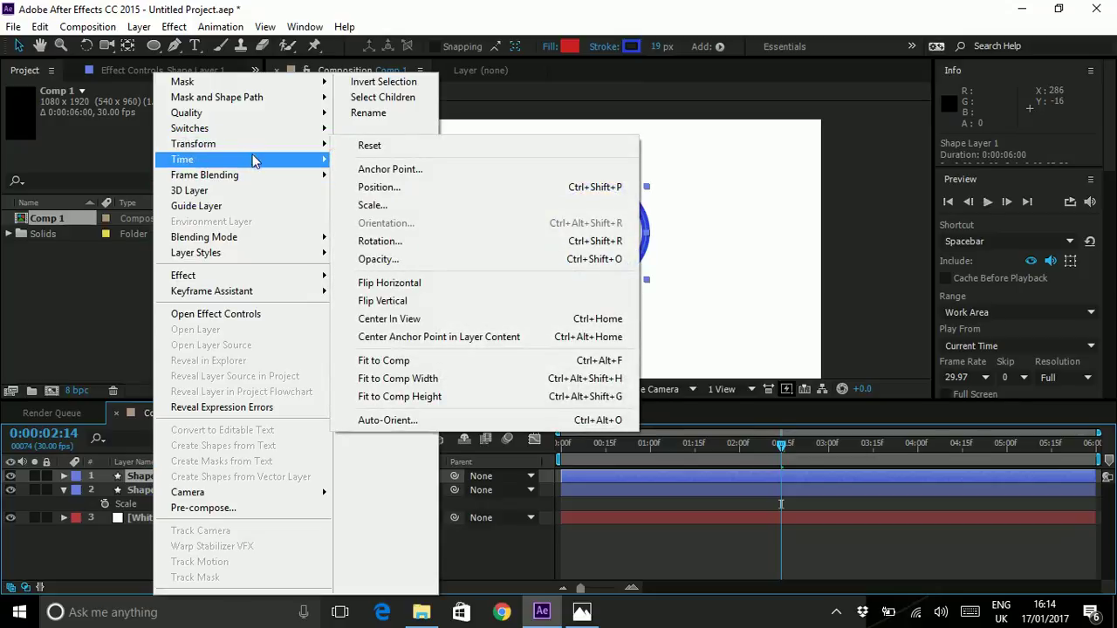
mouse_move(256, 253)
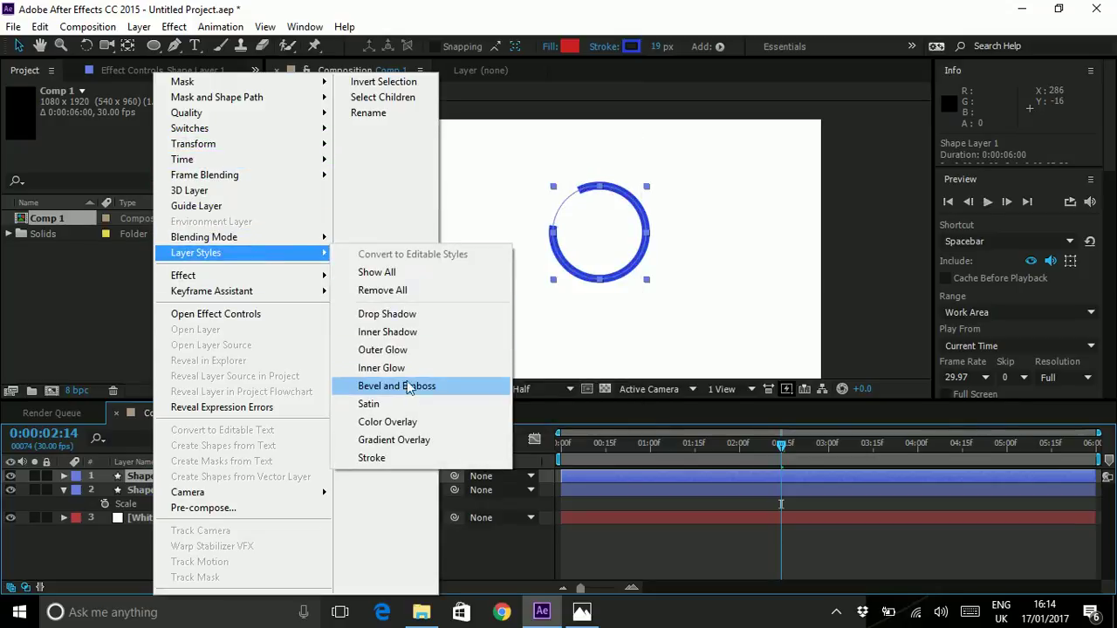
click(379, 314)
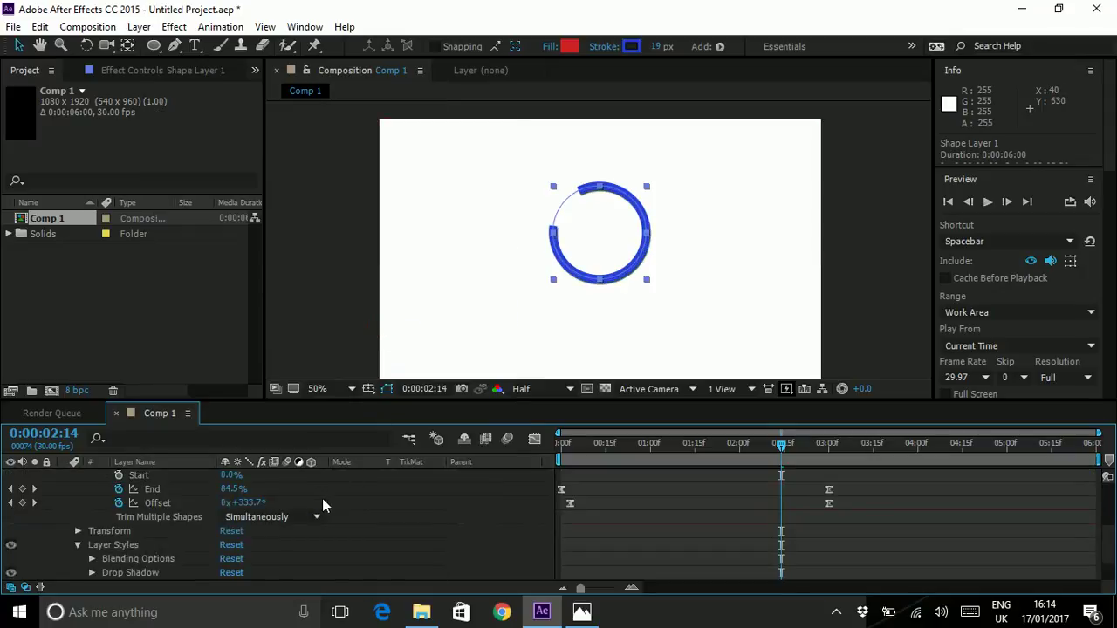
scroll(324, 503, down, 1)
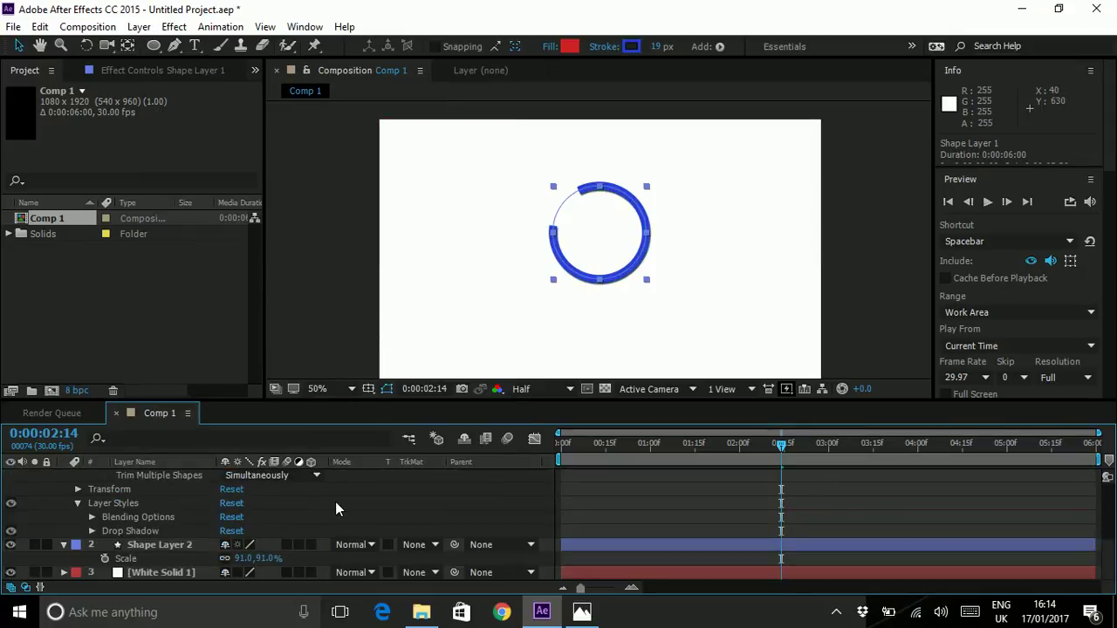
scroll(335, 503, up, 4)
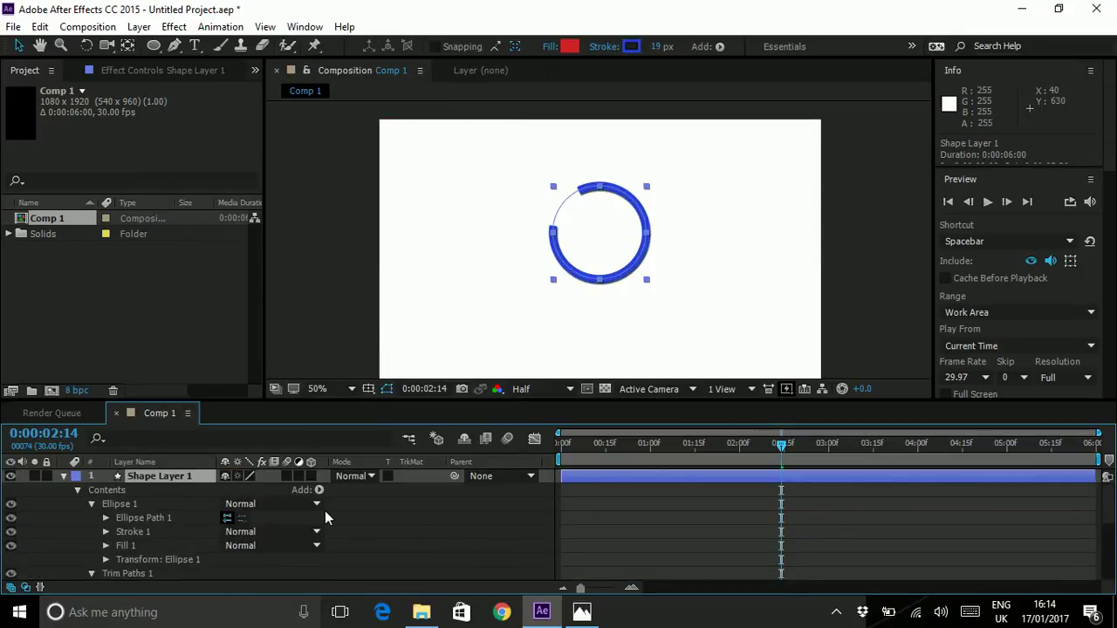
Step: Undo the arc's drop shadow, collapse Shape Layer 1 and select Shape Layer 2
key(ctrl+z)
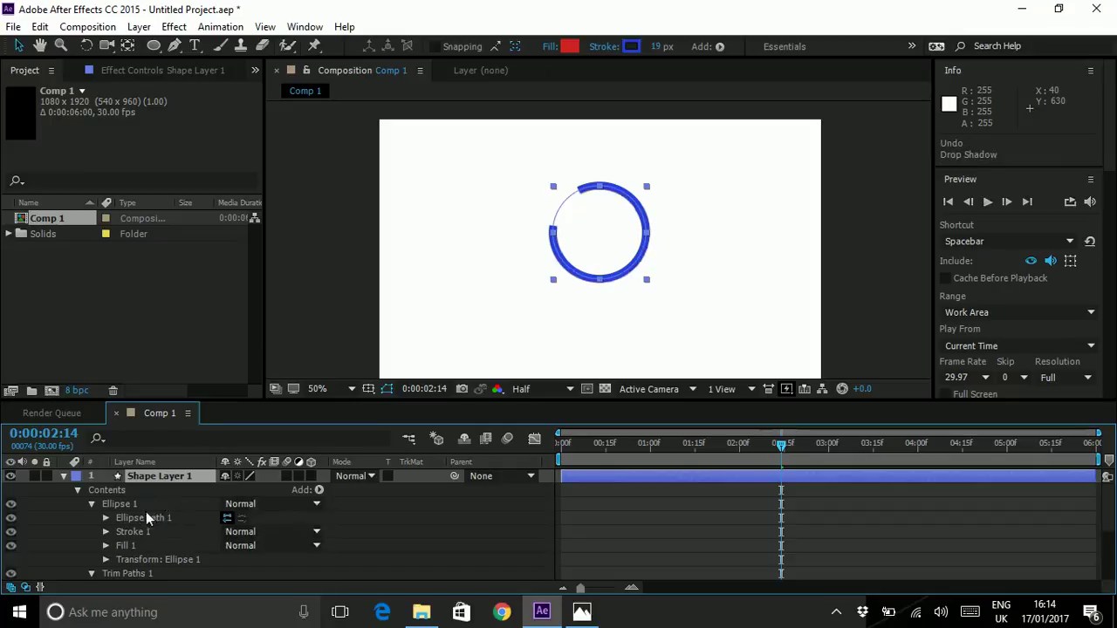
click(62, 476)
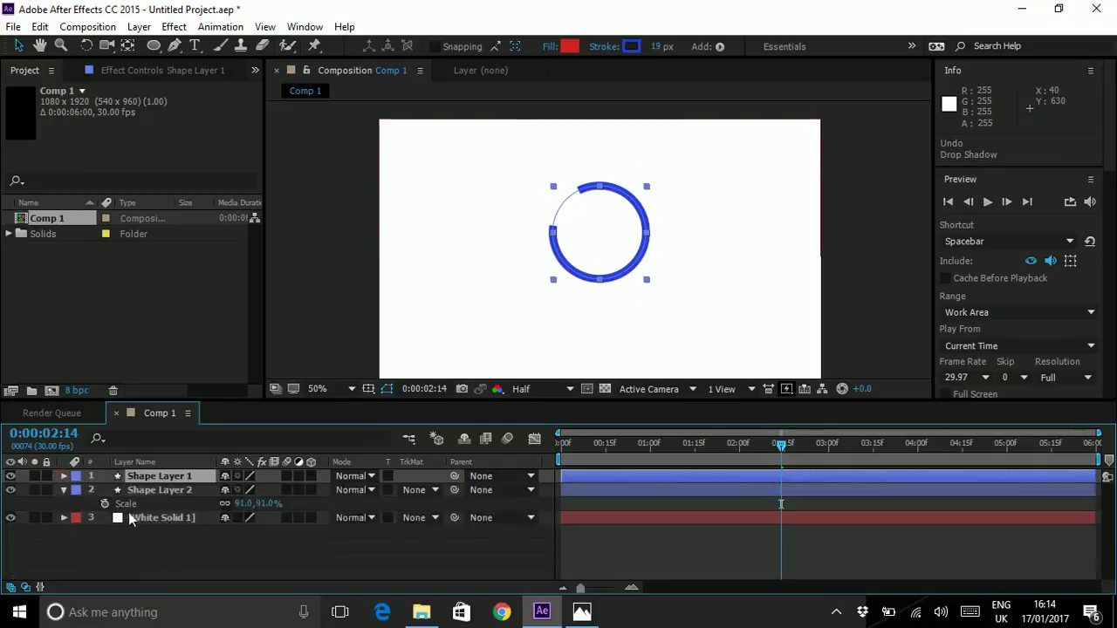
click(146, 528)
click(140, 487)
Step: Apply a Drop Shadow layer style to Shape Layer 2 and expand its settings
right_click(141, 490)
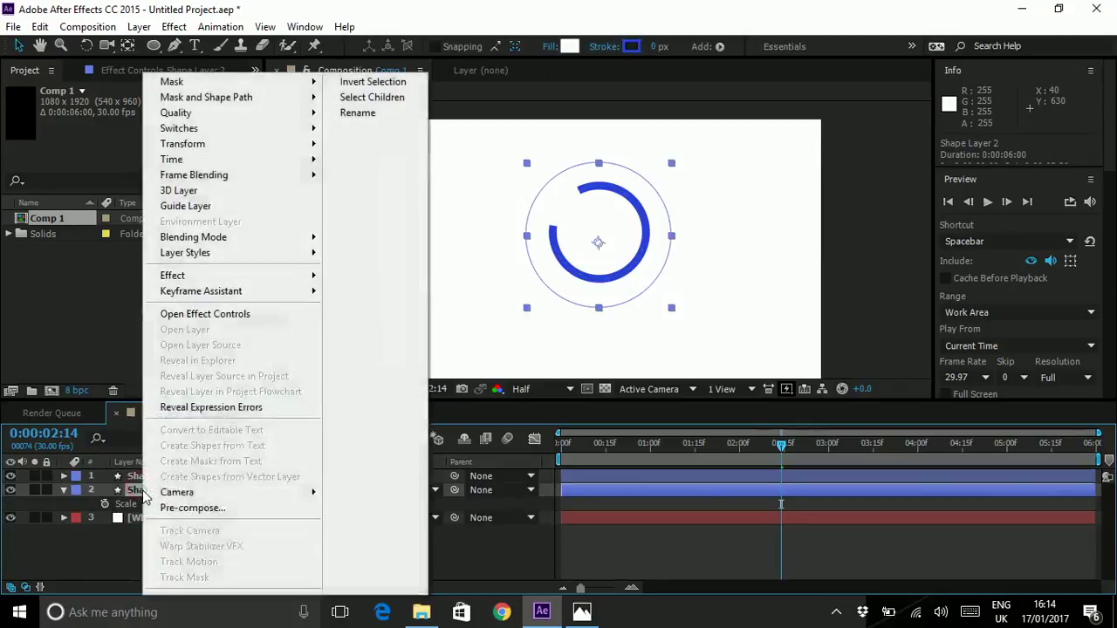
mouse_move(244, 255)
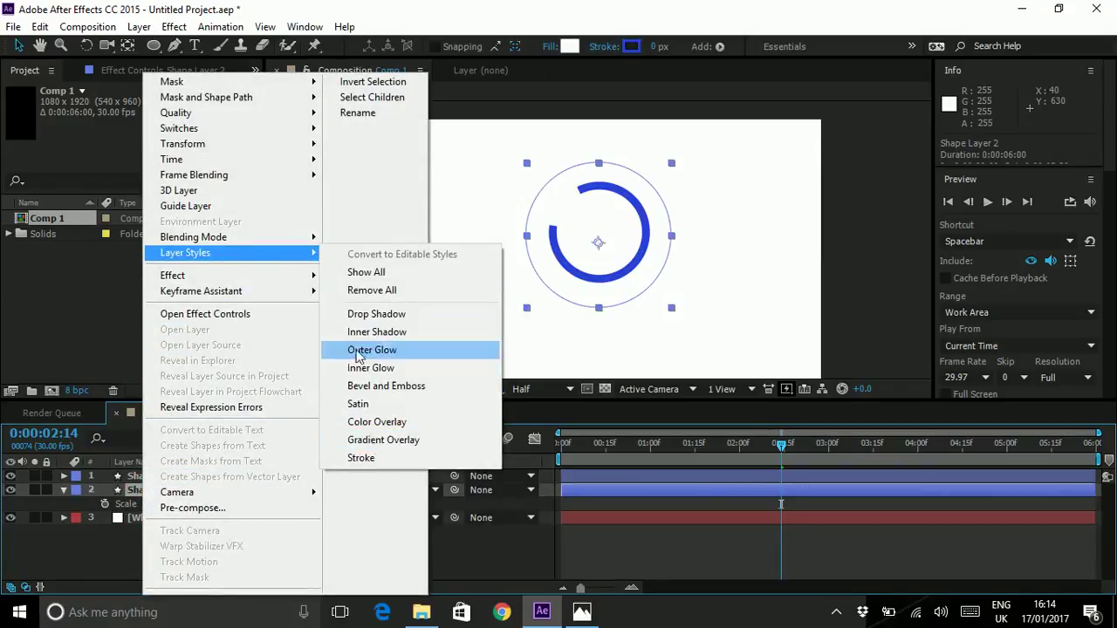
click(368, 314)
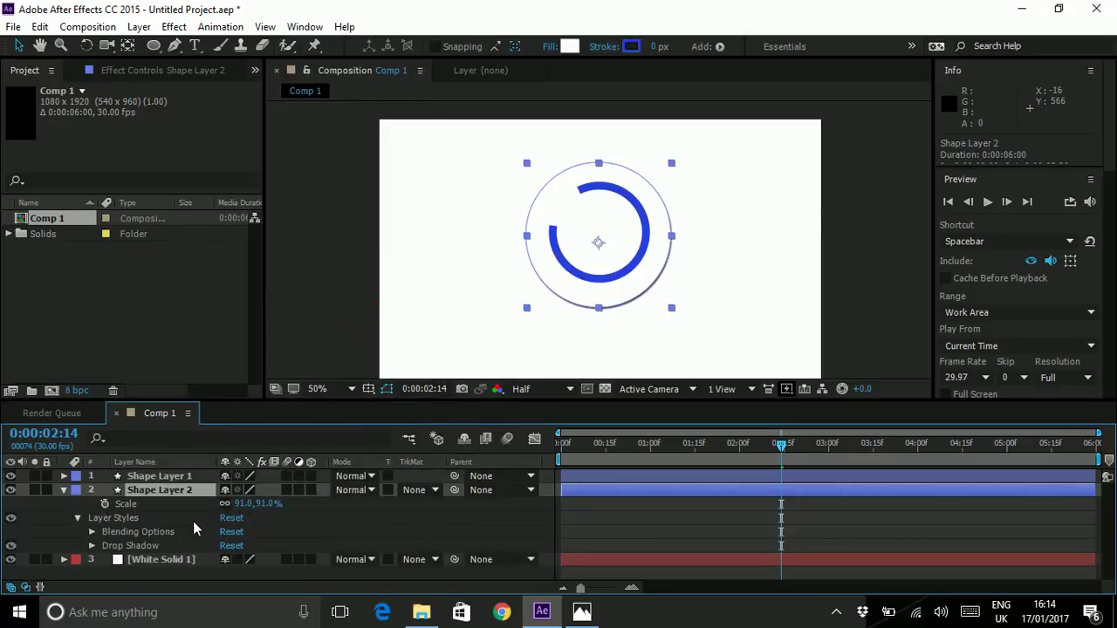
click(92, 545)
scroll(96, 551, down, 4)
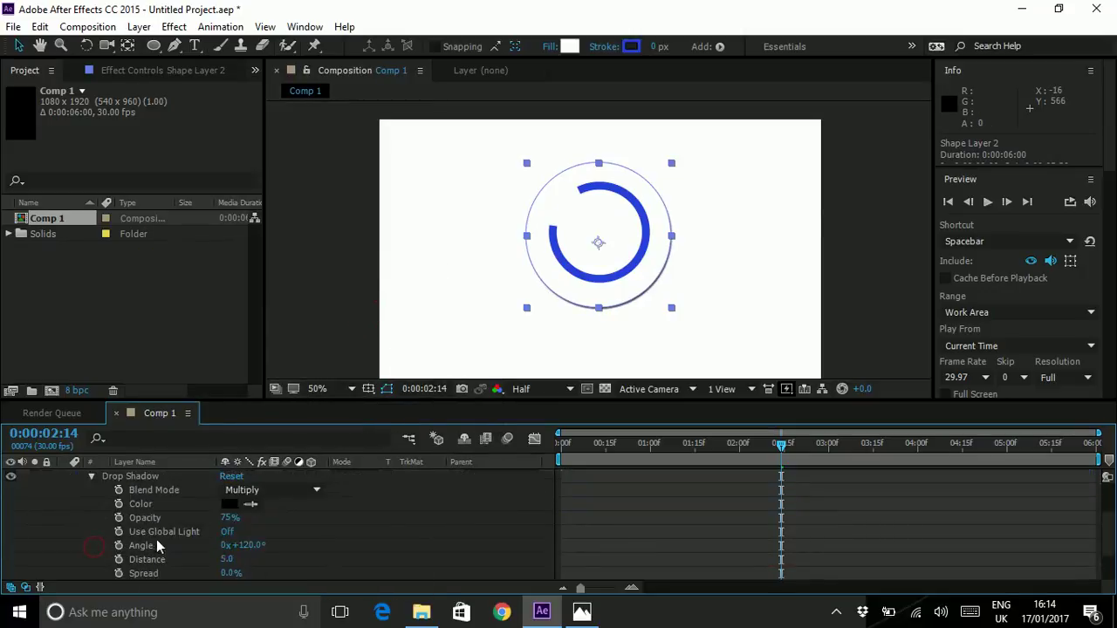
Step: Set the shadow to a 90° angle, 39% opacity and distance 14
text(90)
click(359, 536)
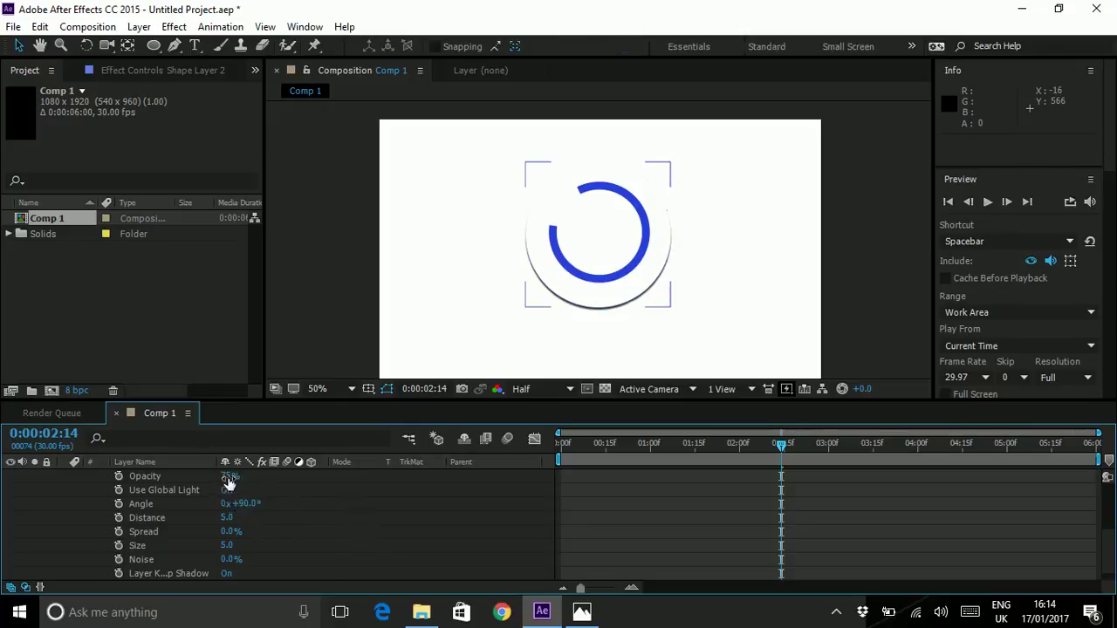
drag(229, 483, 226, 483)
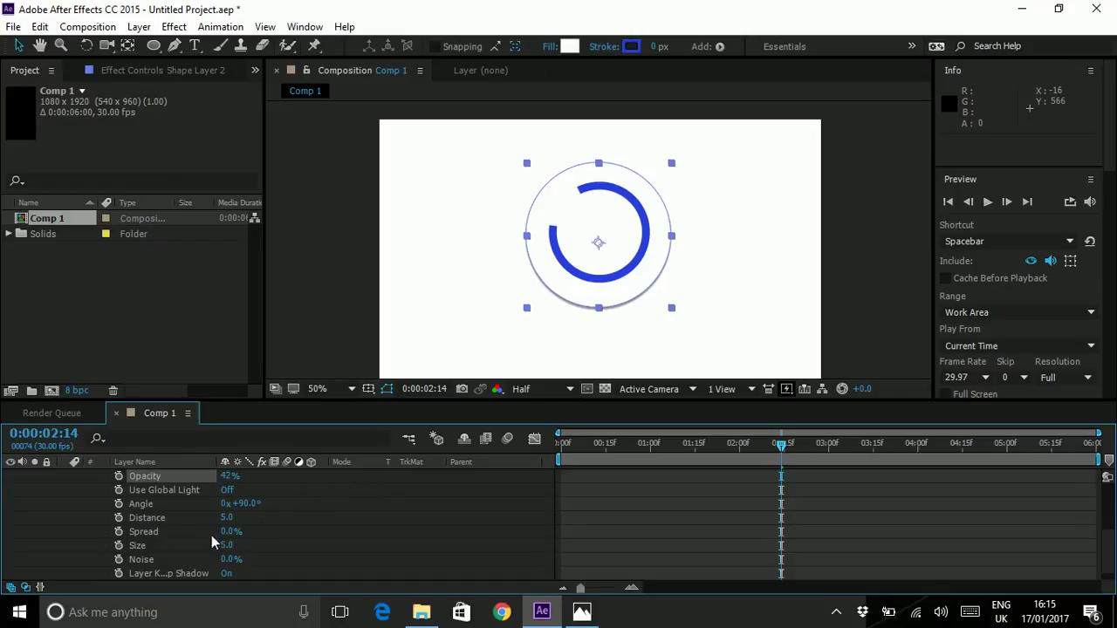
drag(227, 517, 239, 542)
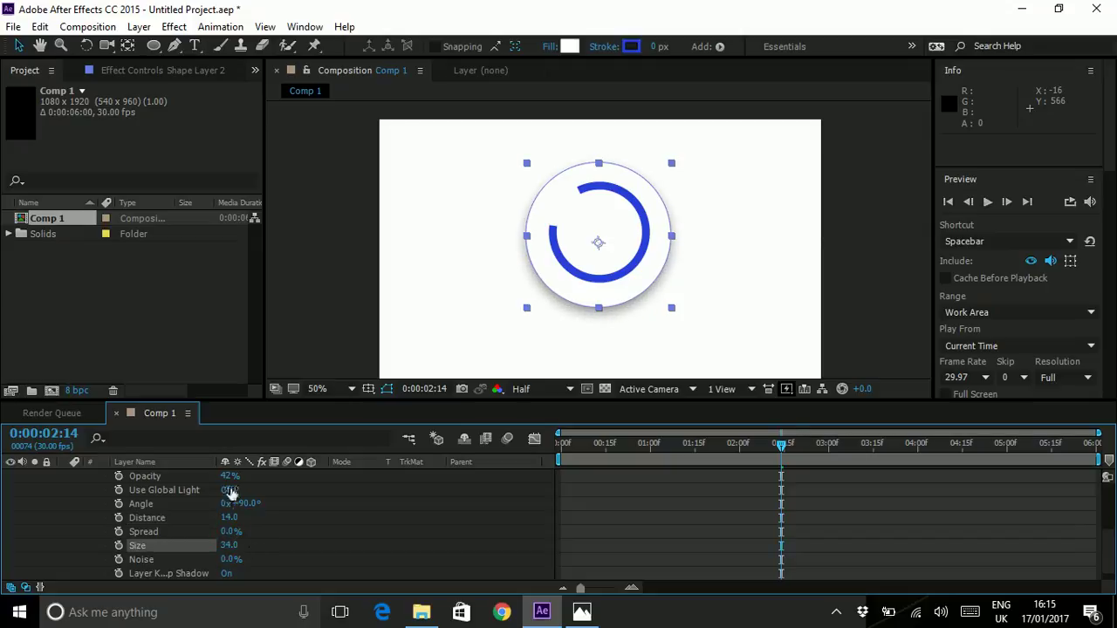
drag(229, 475, 226, 476)
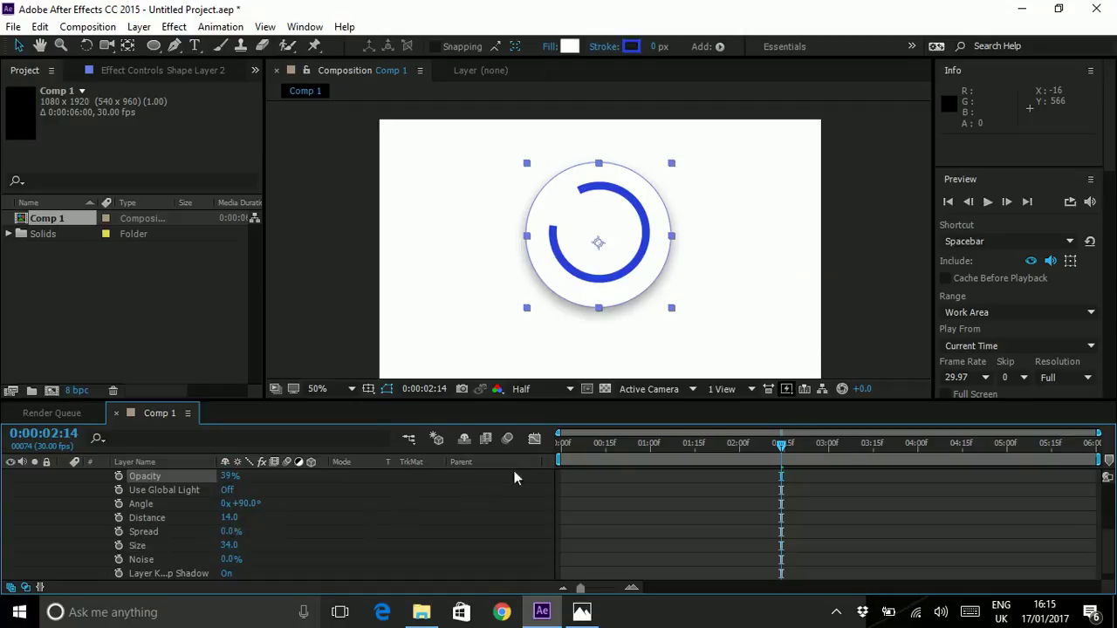
drag(586, 446, 559, 445)
scroll(298, 533, down, 1)
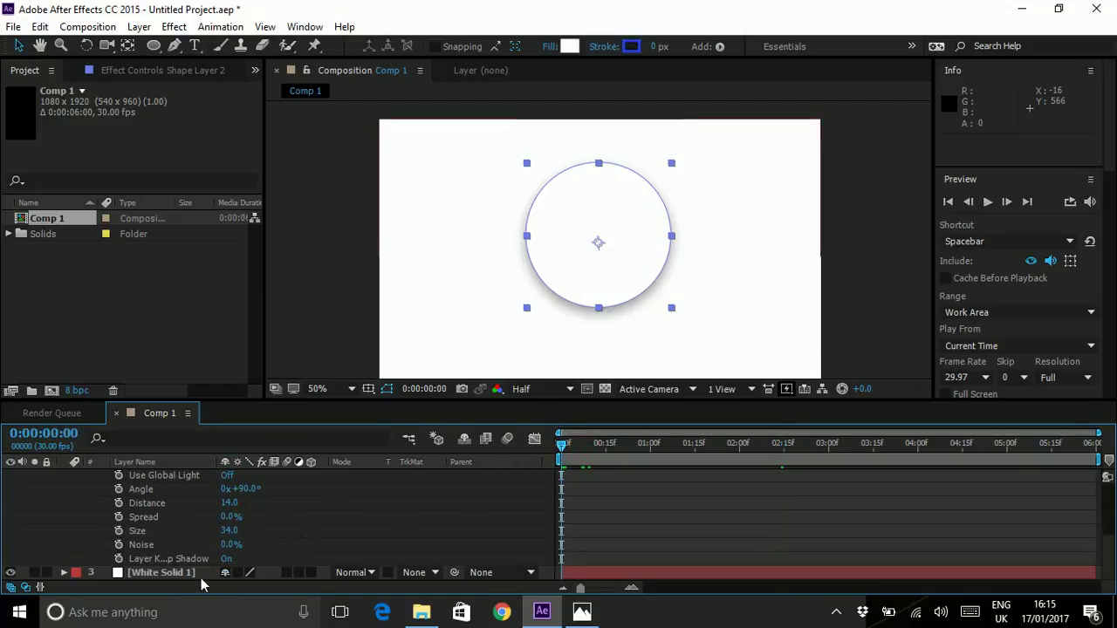
Step: Preview the animation, then collapse Shape Layer 2's properties and deselect all layers
click(161, 571)
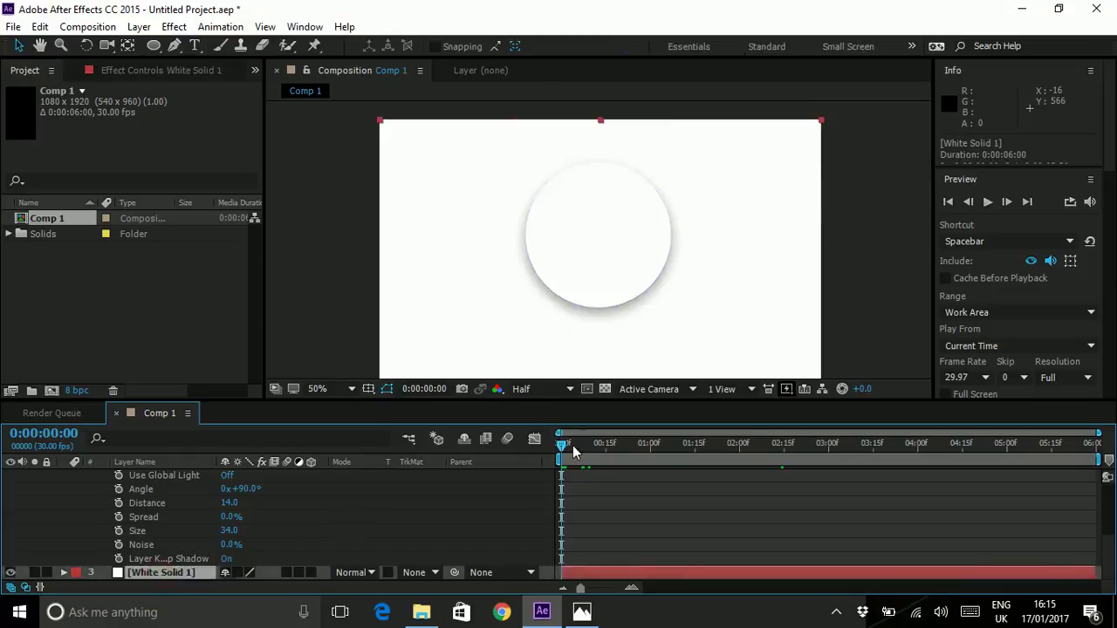
key(space)
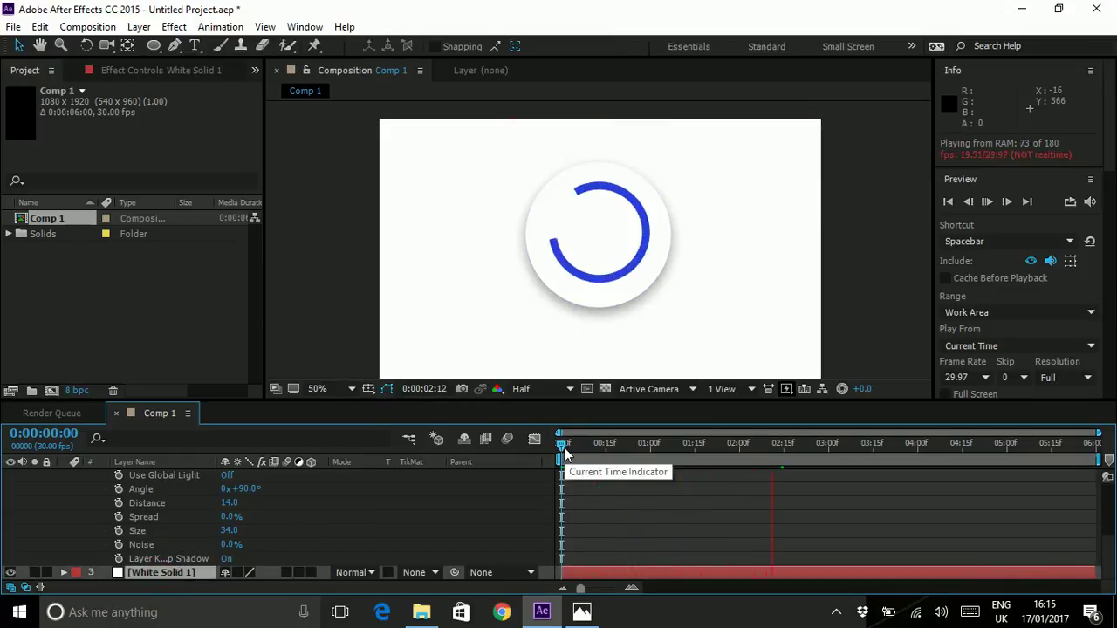
click(617, 443)
scroll(238, 512, up, 5)
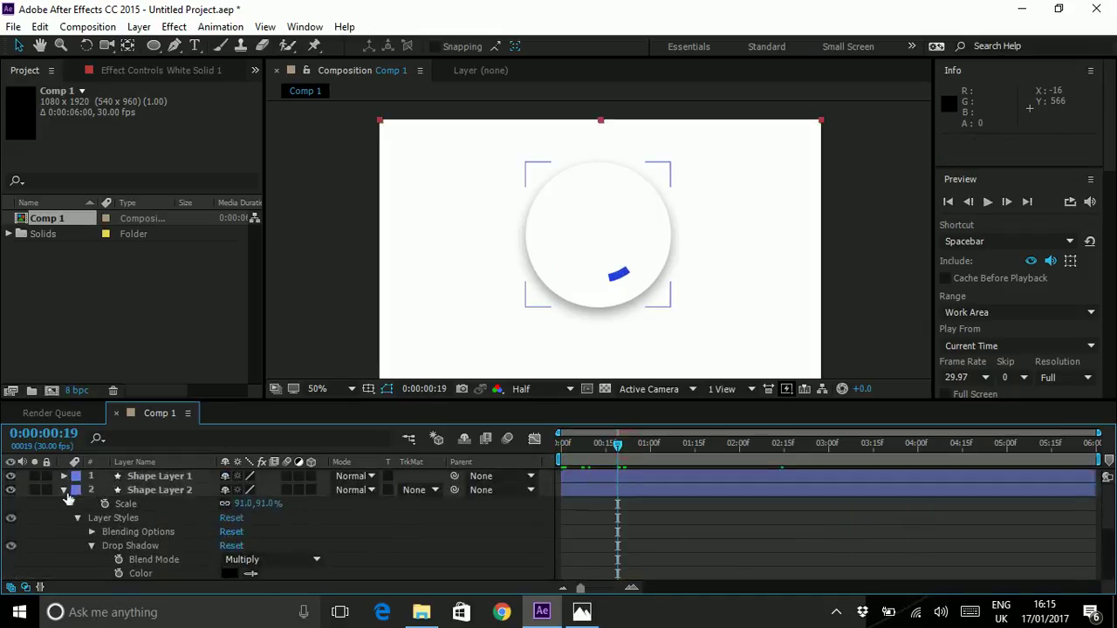
click(65, 490)
click(242, 530)
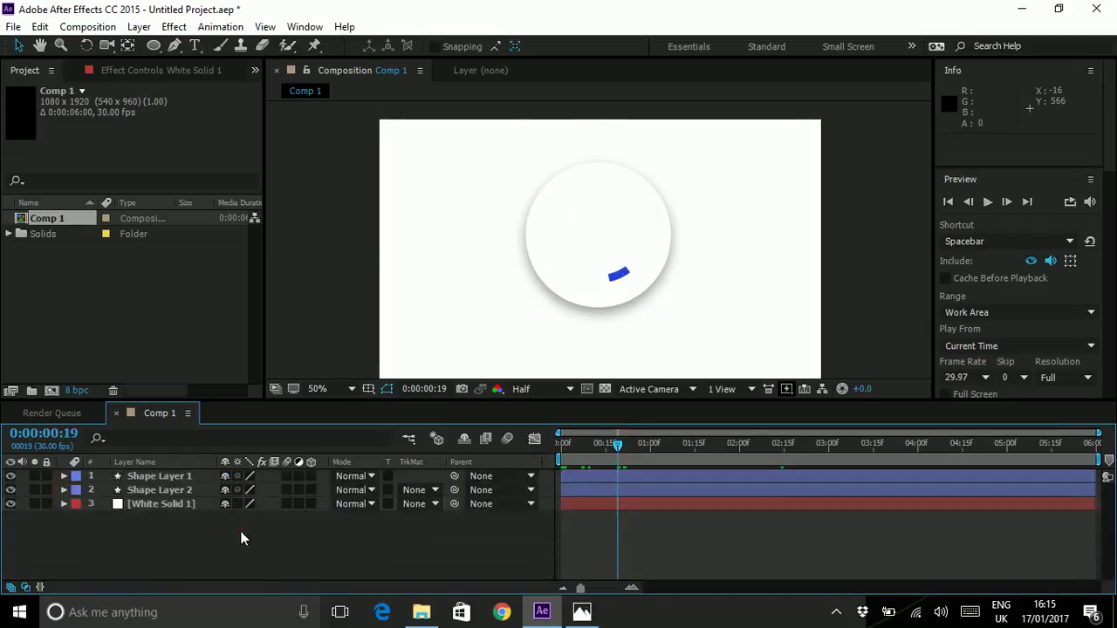
Step: Parent Shape Layer 1 to Shape Layer 2 with the pick-whip
click(175, 490)
click(182, 477)
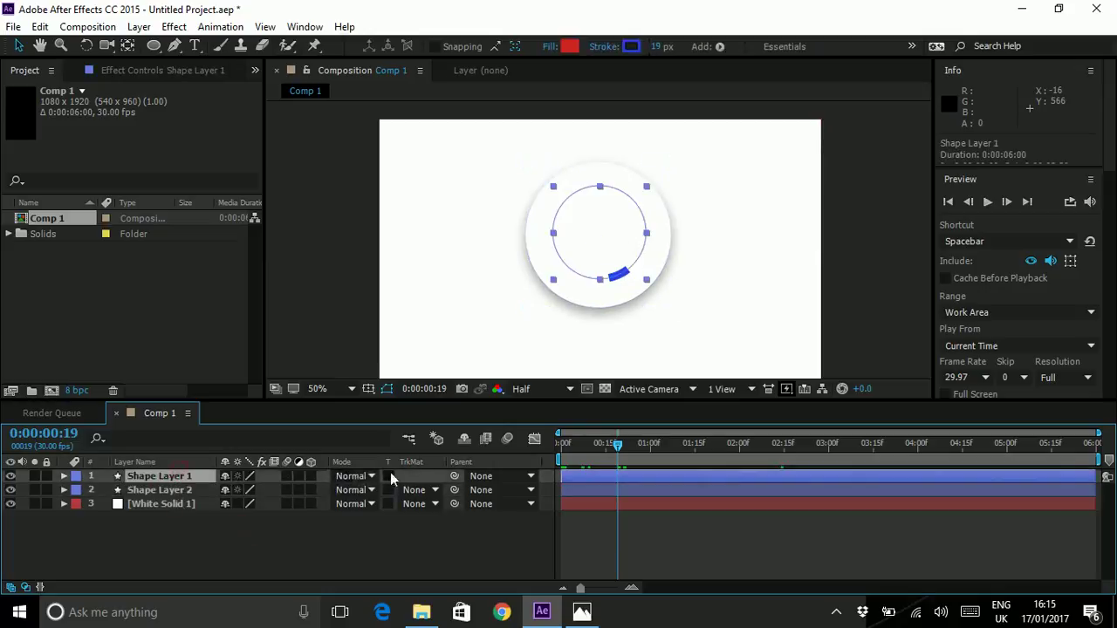
drag(454, 475, 157, 490)
mouse_move(616, 447)
mouse_down()
mouse_move(525, 447)
mouse_move(597, 447)
mouse_move(560, 458)
mouse_move(541, 448)
mouse_up()
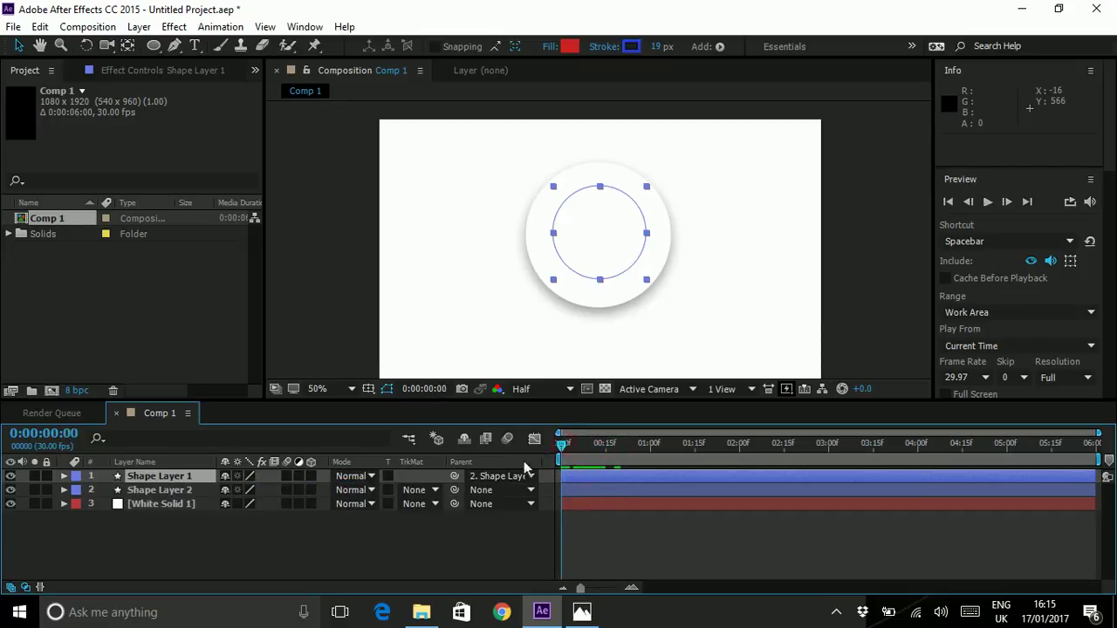
Step: Keyframe Shape Layer 2's Position, starting the circle above the frame at 534, -198
ctrl+click(253, 490)
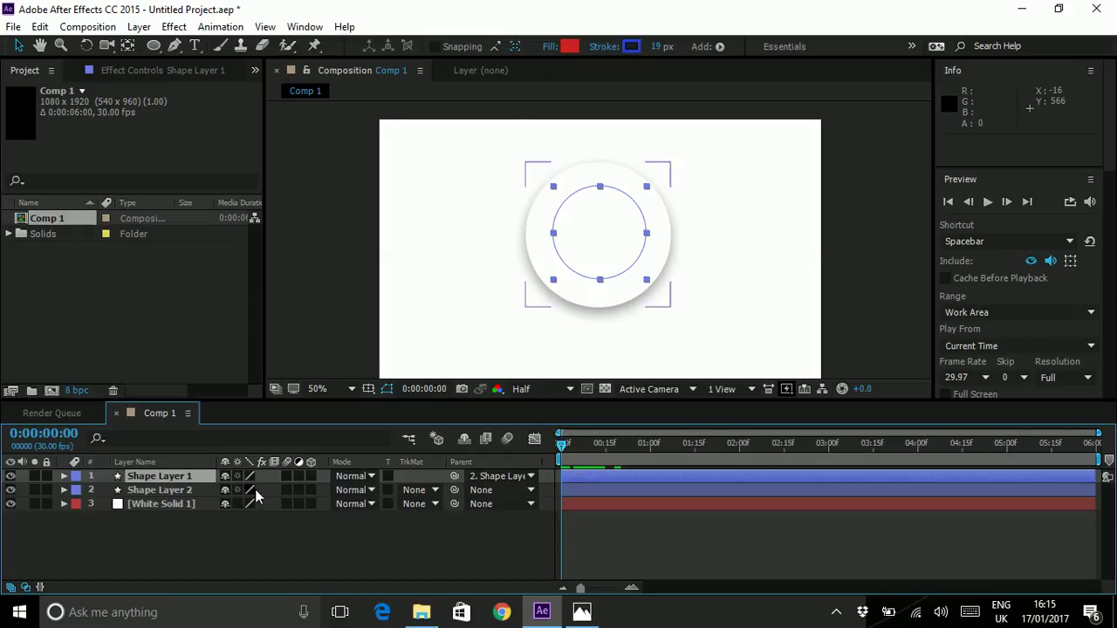
click(166, 491)
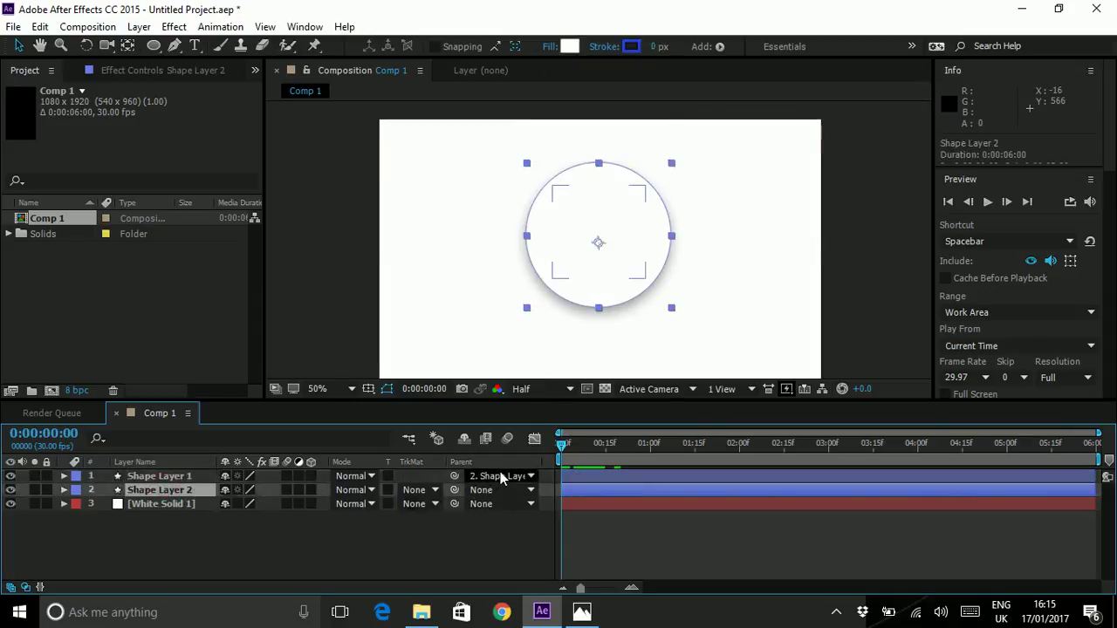
key(p)
click(106, 504)
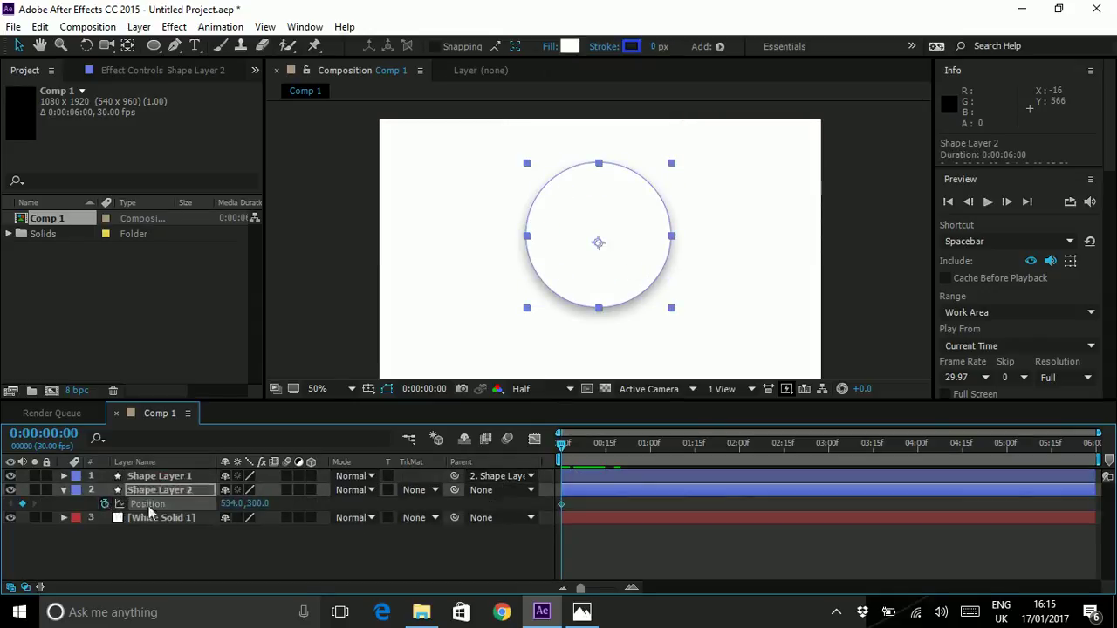
drag(561, 504, 603, 503)
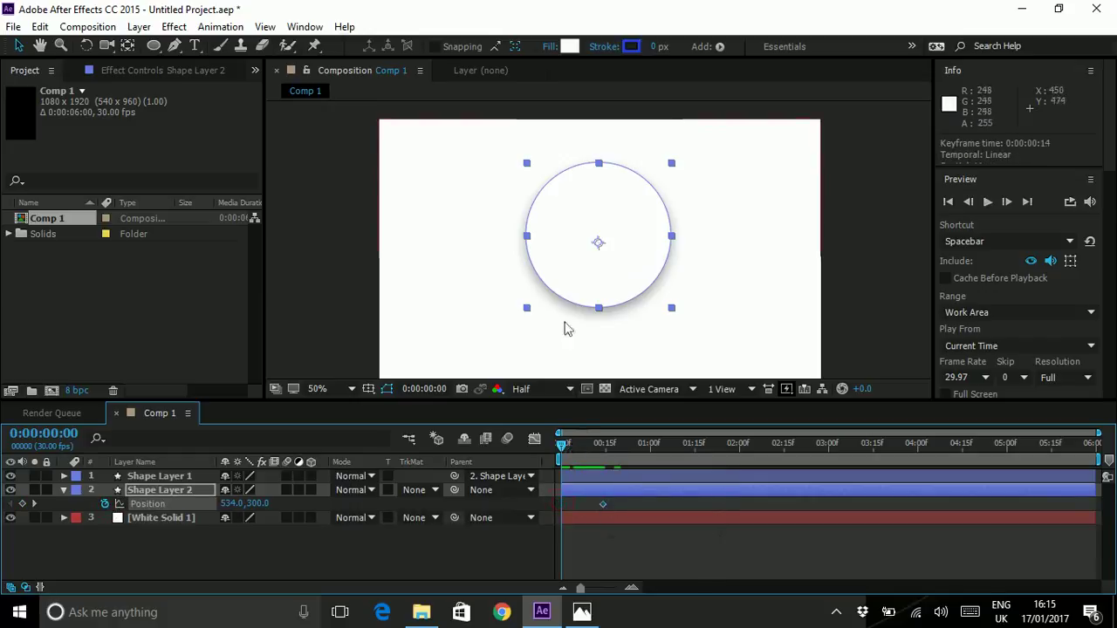
drag(591, 242, 577, 81)
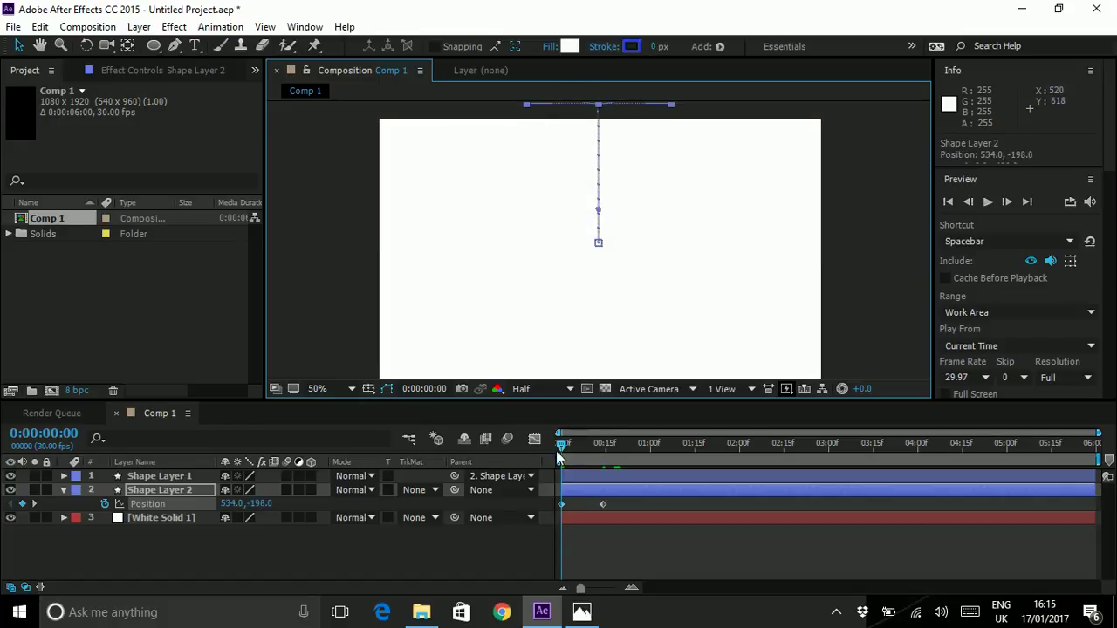
drag(563, 446, 598, 450)
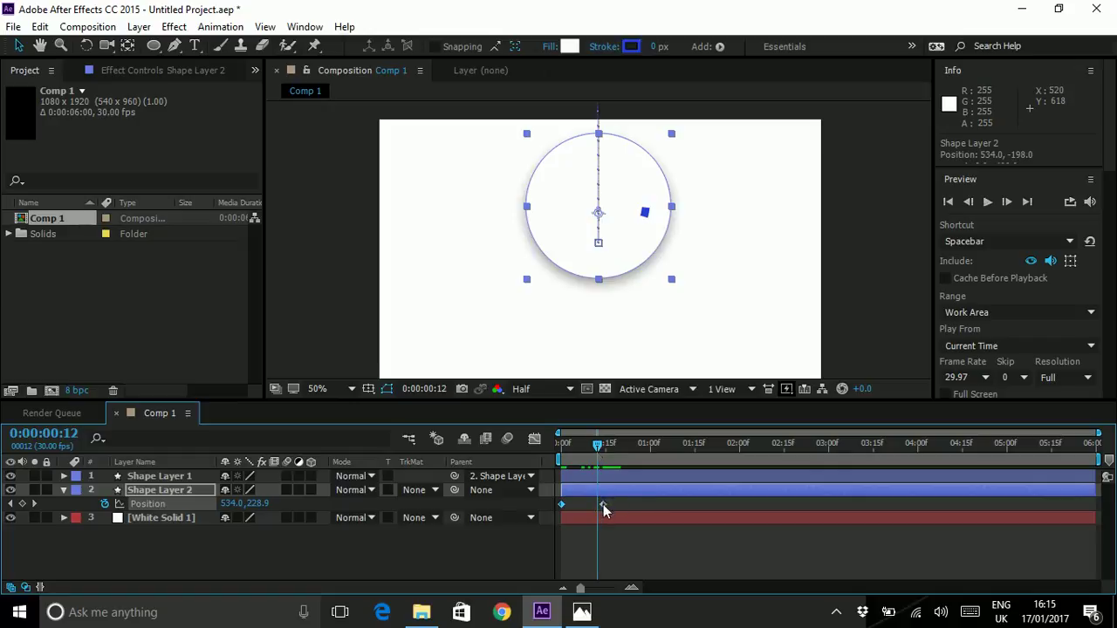
Step: Move the landing keyframe to 0:17, add a below-centre overshoot at 0:14, and preview
drag(602, 506, 612, 506)
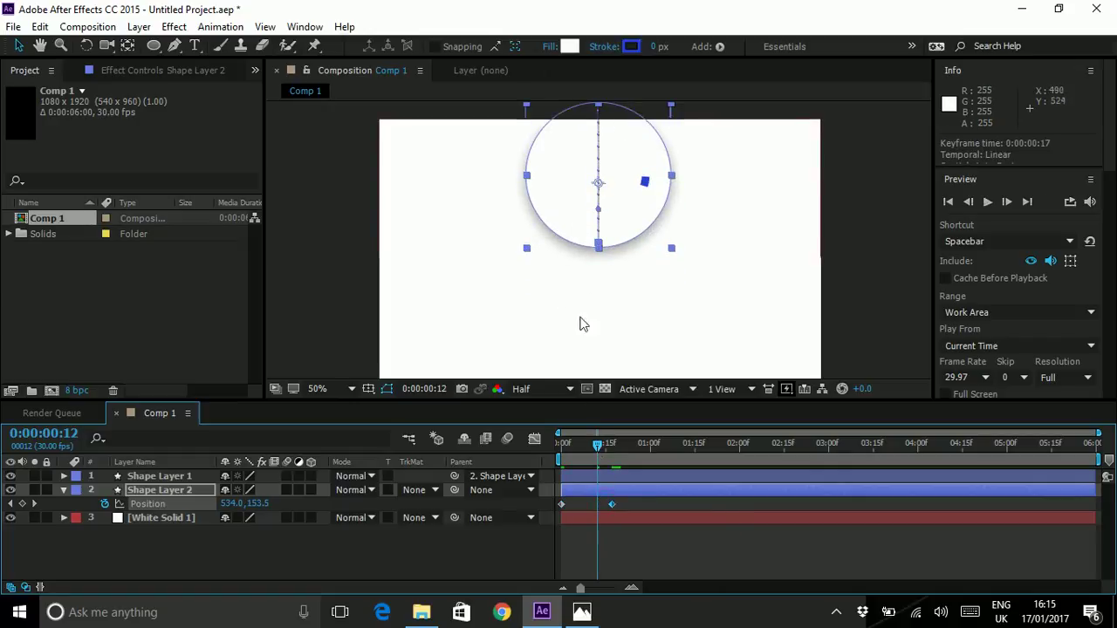
drag(597, 445, 604, 450)
drag(575, 234, 582, 293)
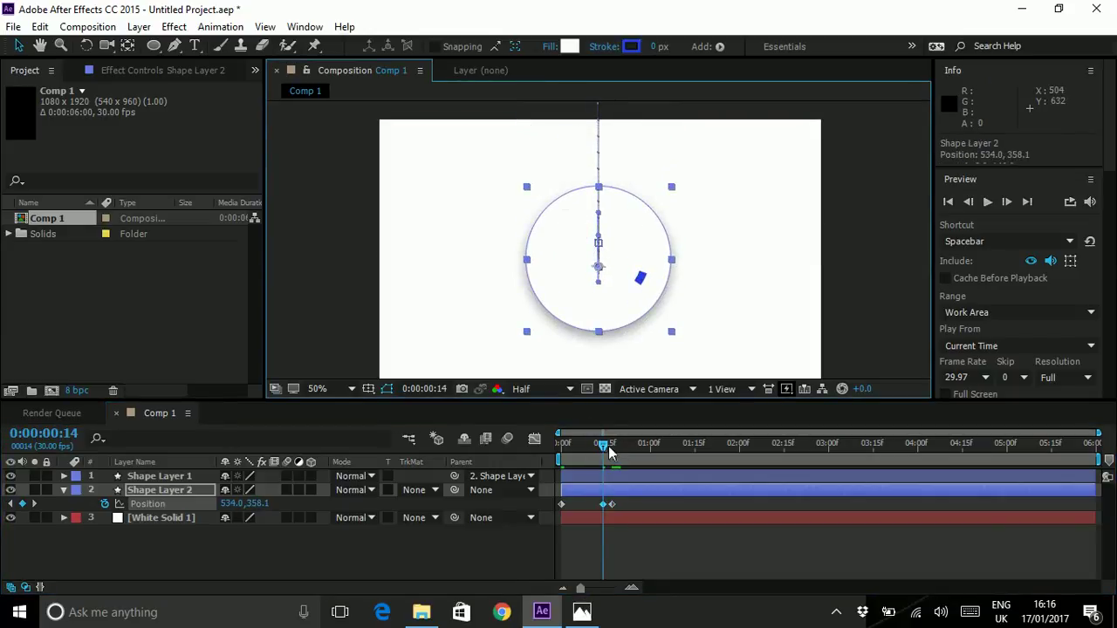
drag(608, 449, 561, 447)
key(space)
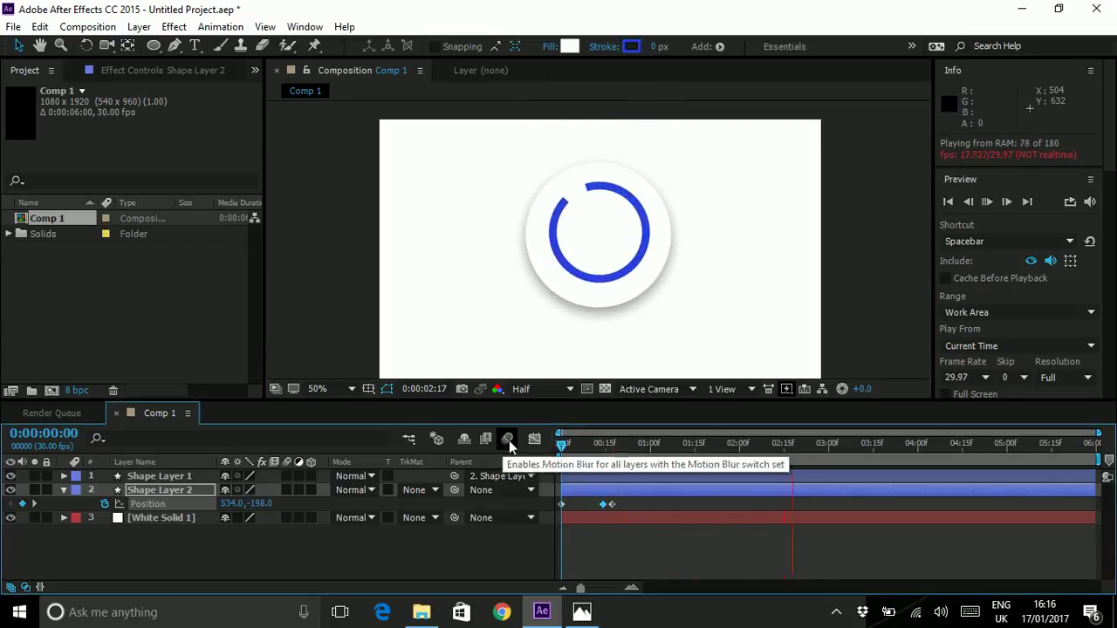
click(831, 446)
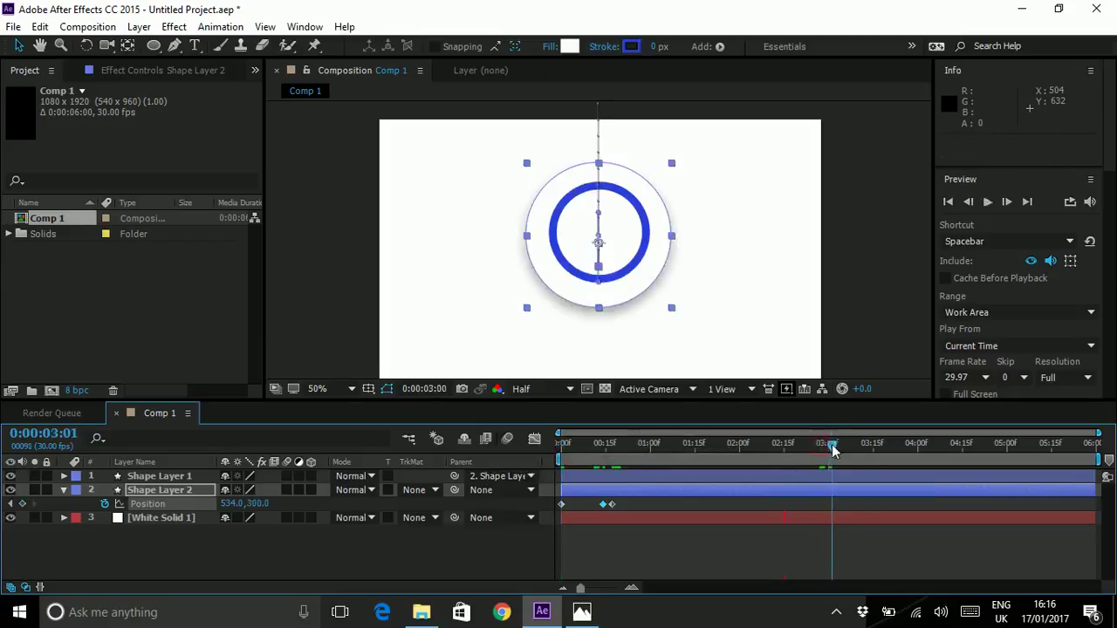
Step: Keyframe Shape Layer 2's Opacity from 100% at 3:04 down to 3% at 3:10
click(64, 490)
scroll(120, 565, down, 1)
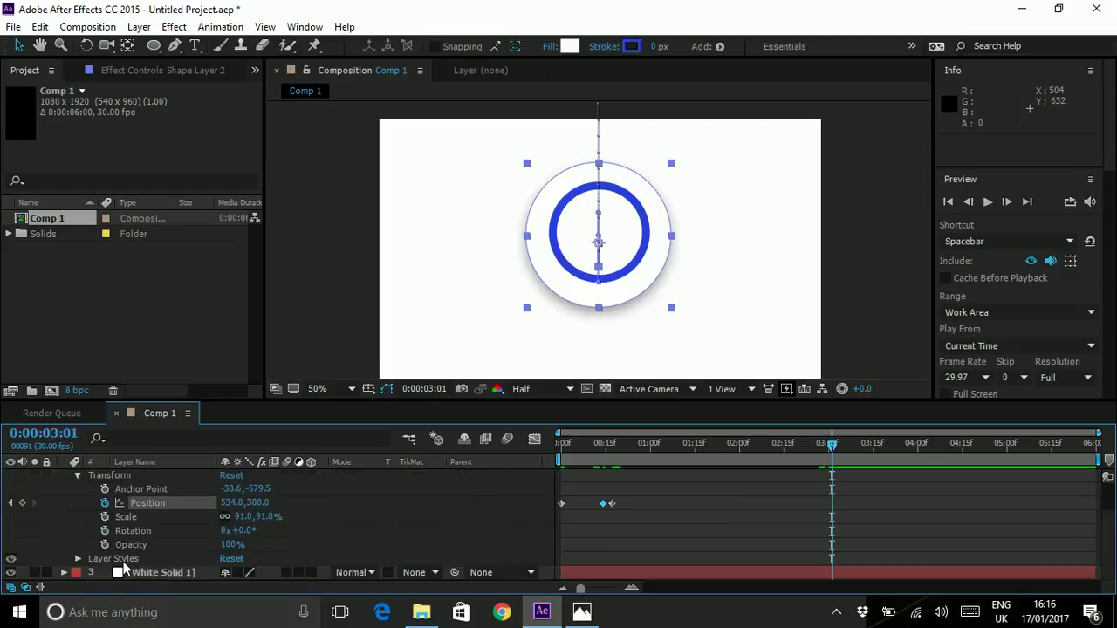
click(105, 544)
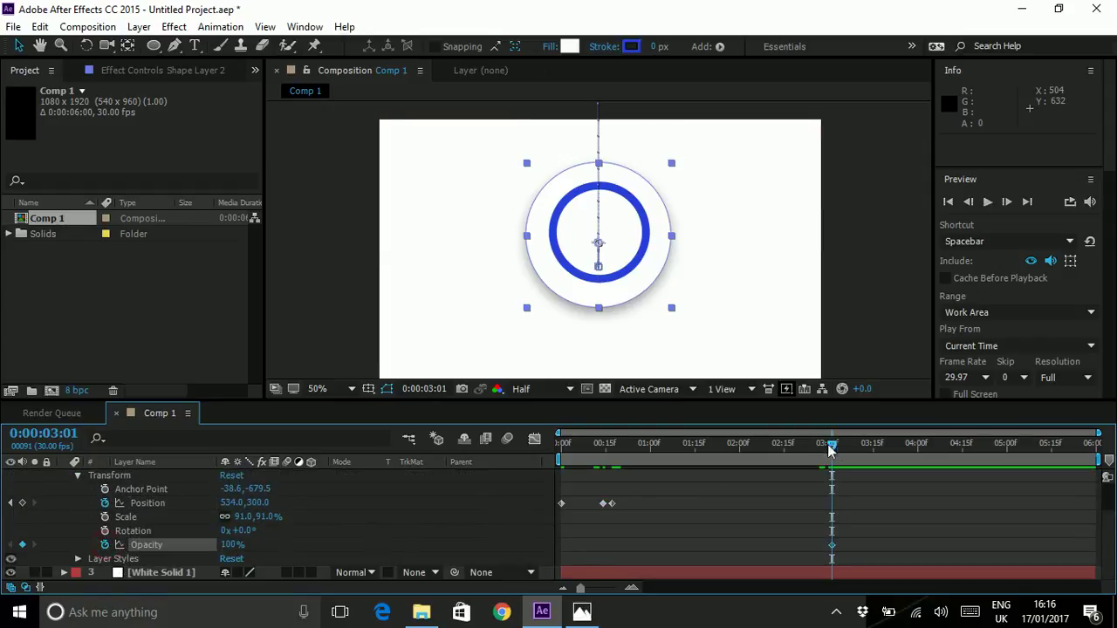
drag(832, 448, 858, 446)
drag(831, 548, 841, 550)
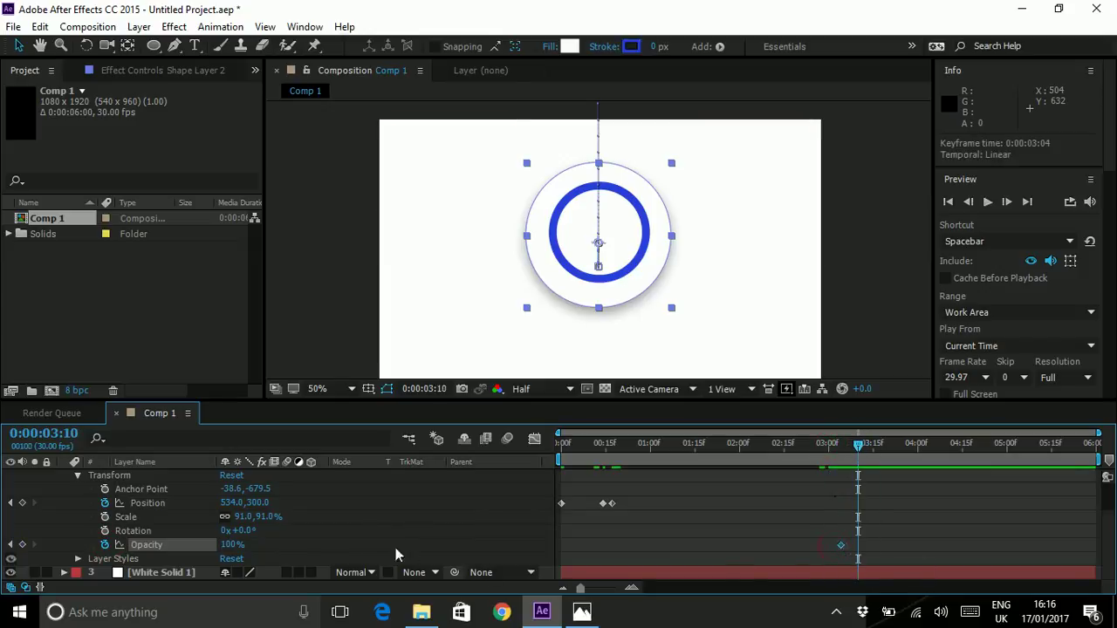
drag(228, 546, 143, 546)
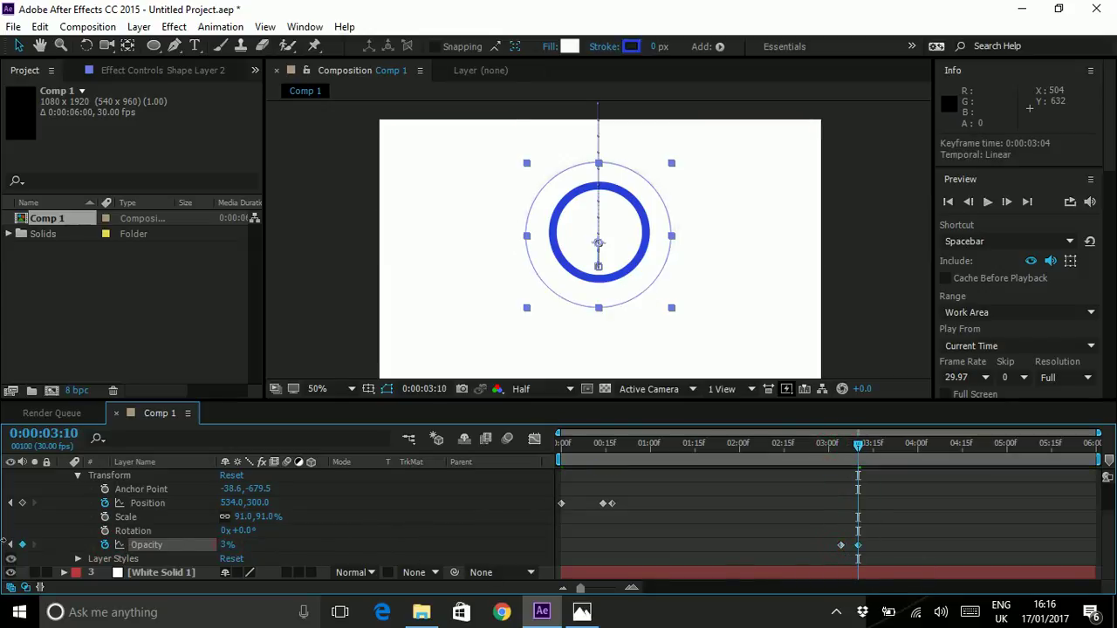
click(842, 444)
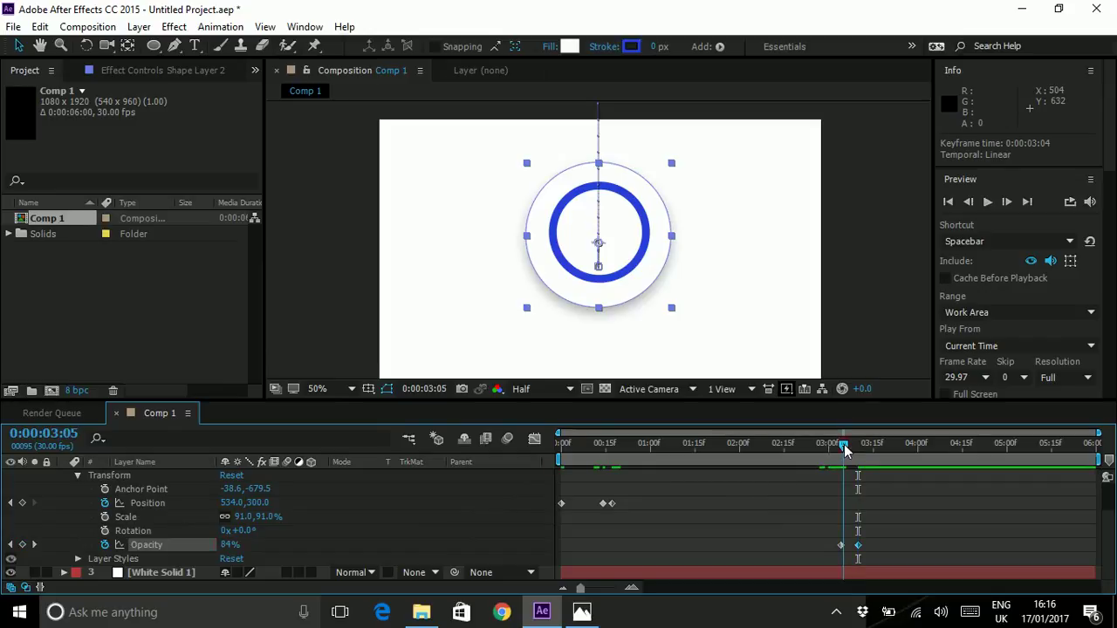
Step: Parent the blue ring layer (Shape Layer 1) to Shape Layer 2
scroll(419, 516, up, 3)
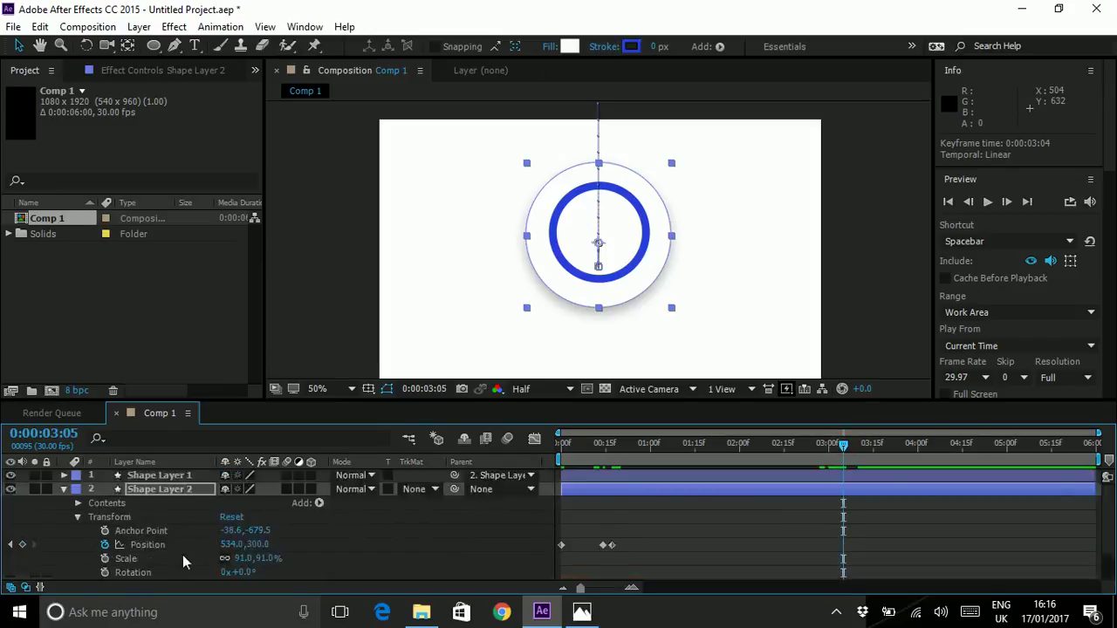
click(153, 478)
click(430, 530)
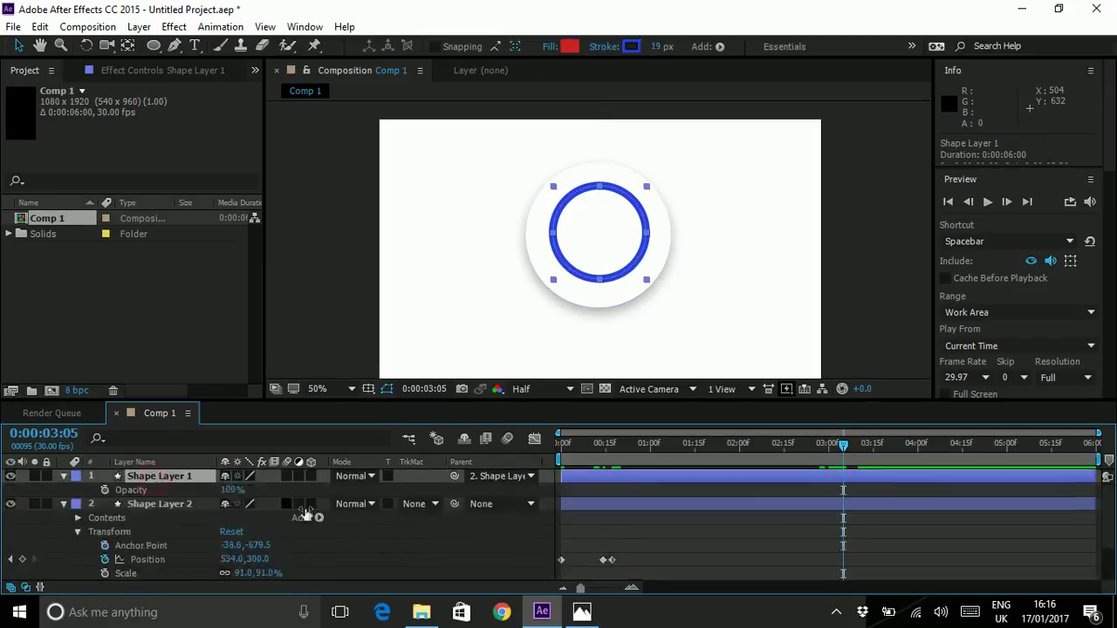
scroll(734, 503, down, 2)
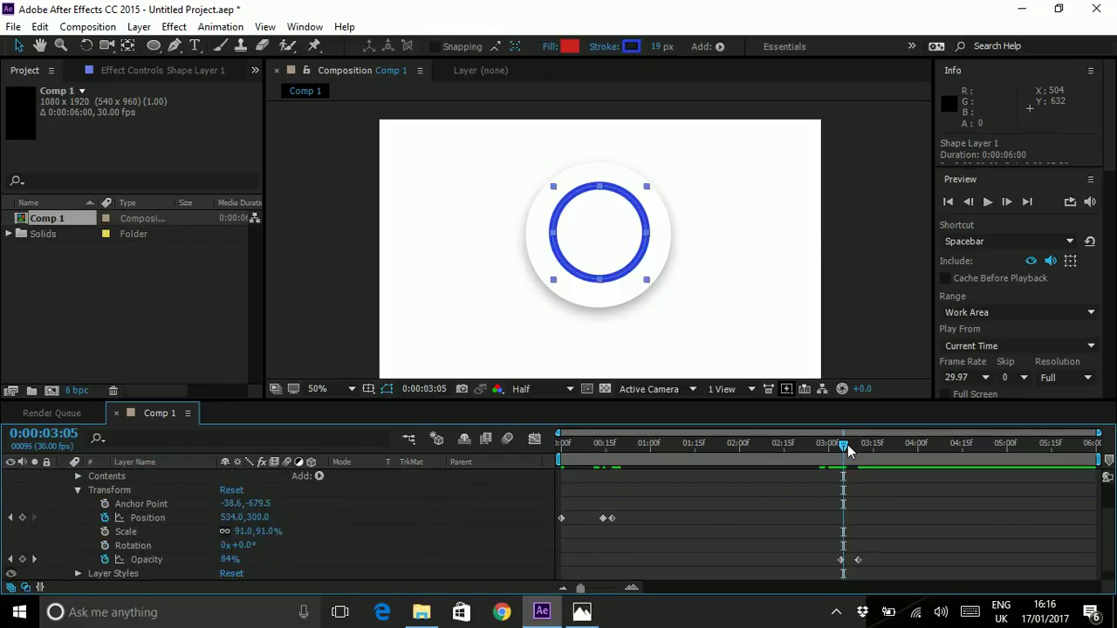
drag(848, 444, 845, 448)
scroll(399, 518, up, 3)
click(530, 475)
click(521, 483)
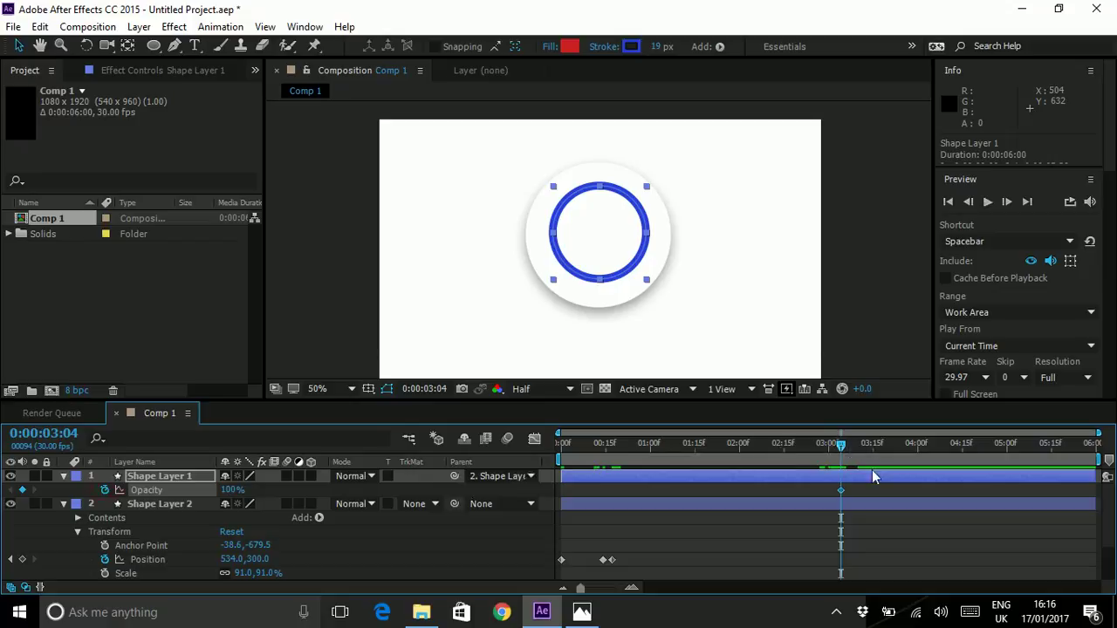
Step: Fade the ring's Opacity to 0 at 3:10, then return to the animation start
scroll(873, 477, down, 1)
drag(864, 445, 858, 444)
scroll(387, 568, up, 1)
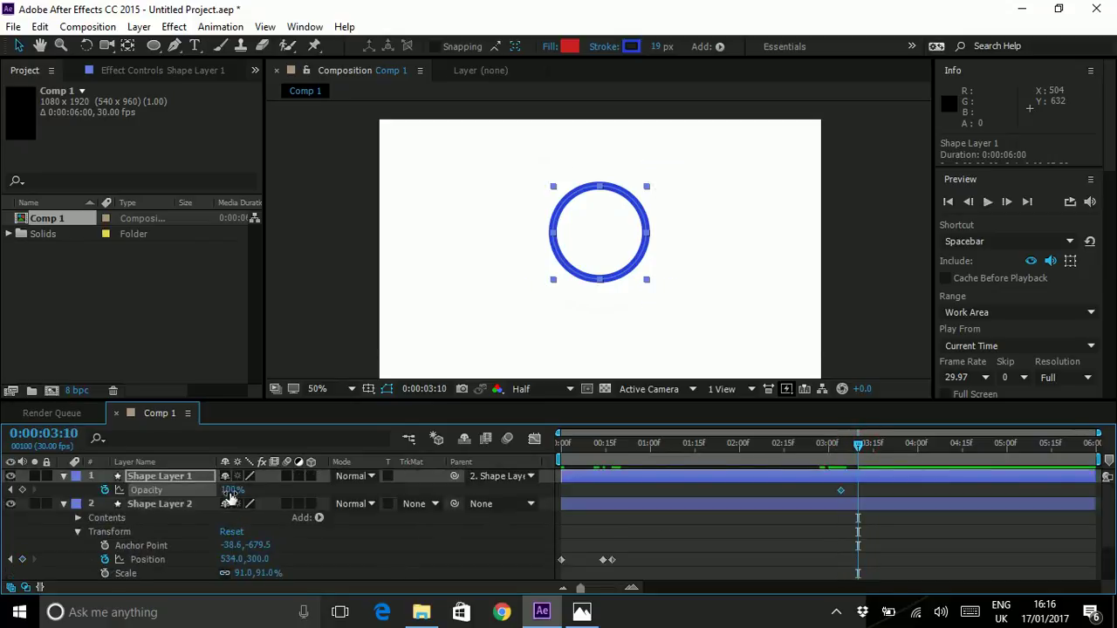
drag(229, 490, 4, 470)
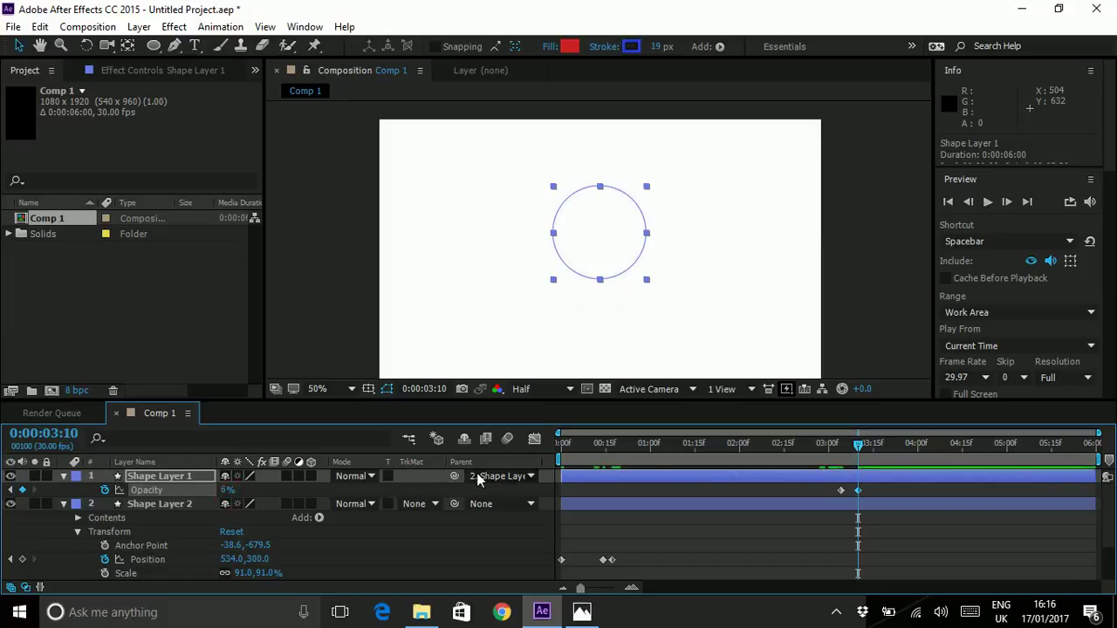
drag(667, 444, 546, 441)
Step: Recentre and enlarge the composition viewer, then enable the Motion Blur switch
key(comma)
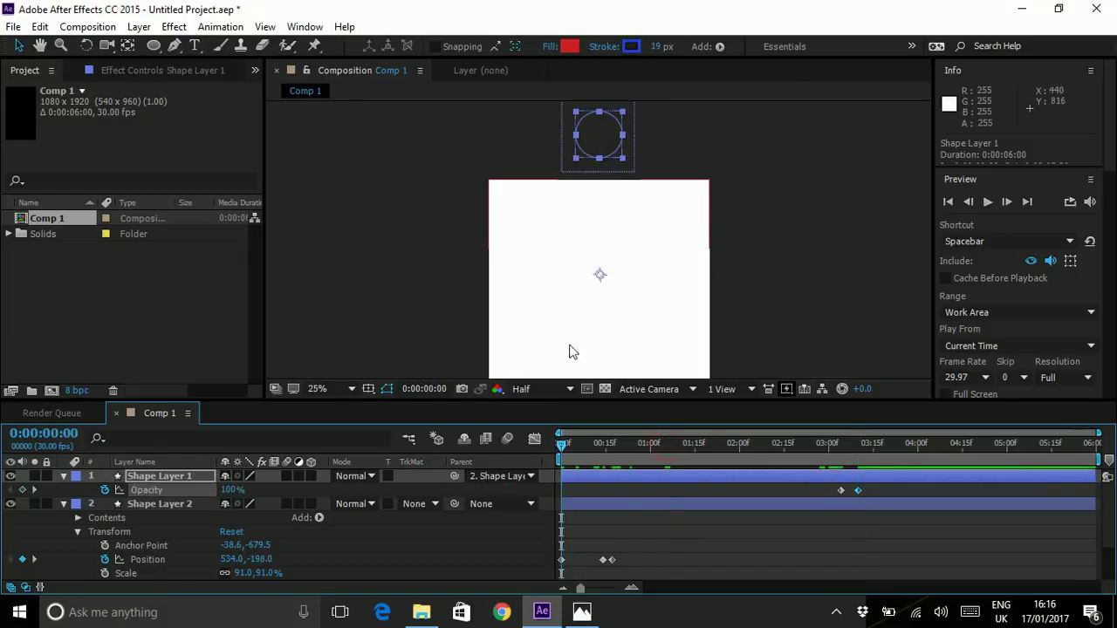
drag(605, 311, 611, 244)
click(594, 444)
drag(596, 447, 476, 441)
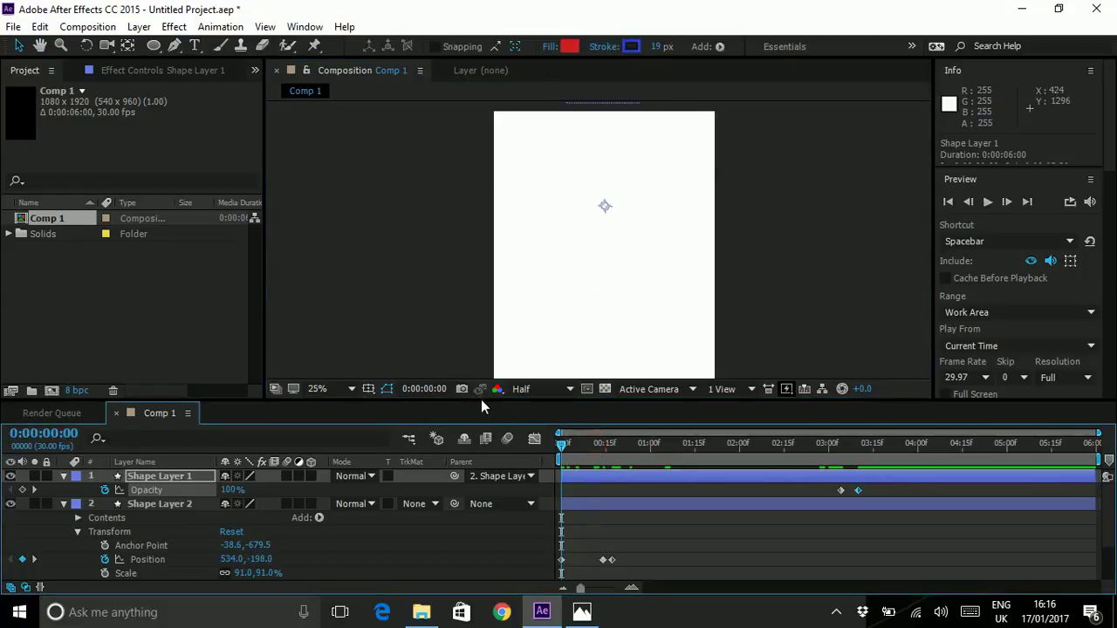
drag(481, 399, 498, 482)
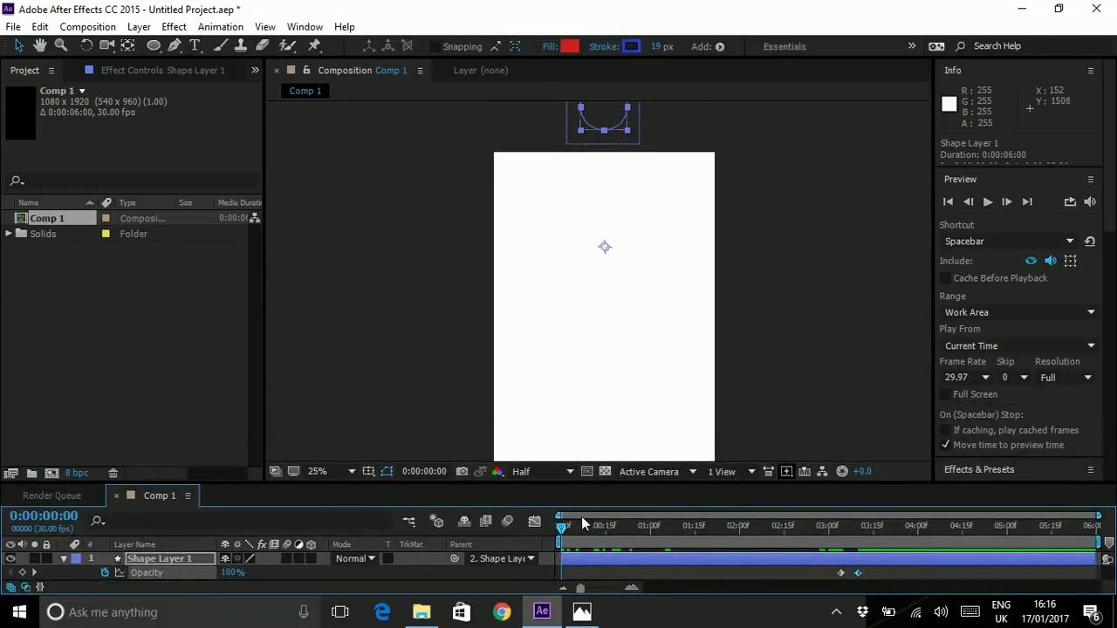
click(507, 521)
Step: Preview the animation twice, enlarge the timeline, and scrub to 0:00:00:16 to inspect the bounce
key(space)
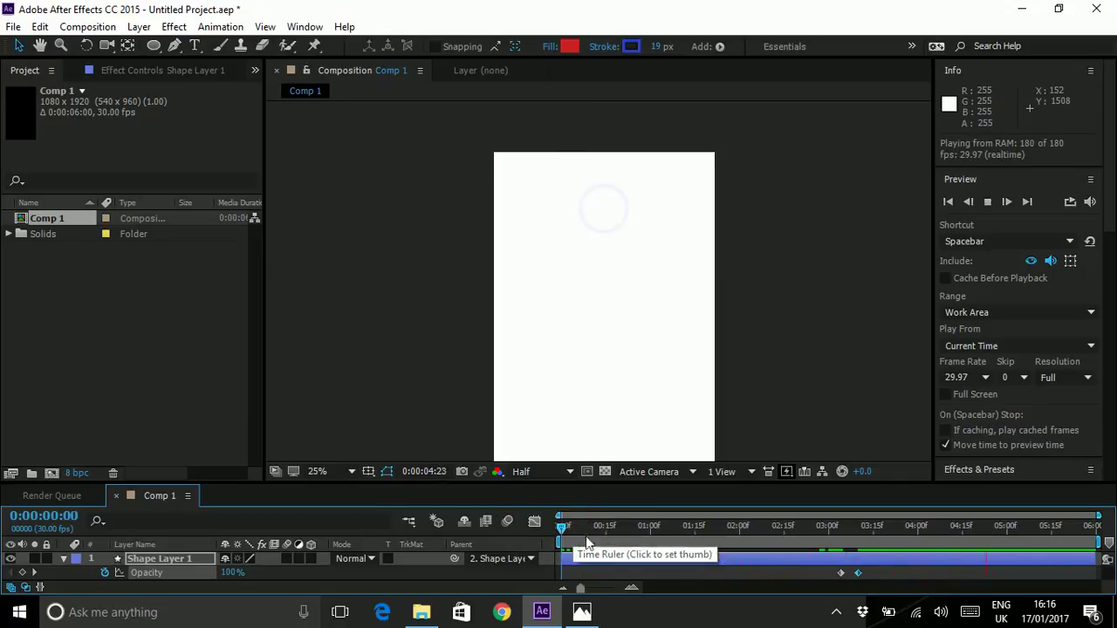
click(669, 518)
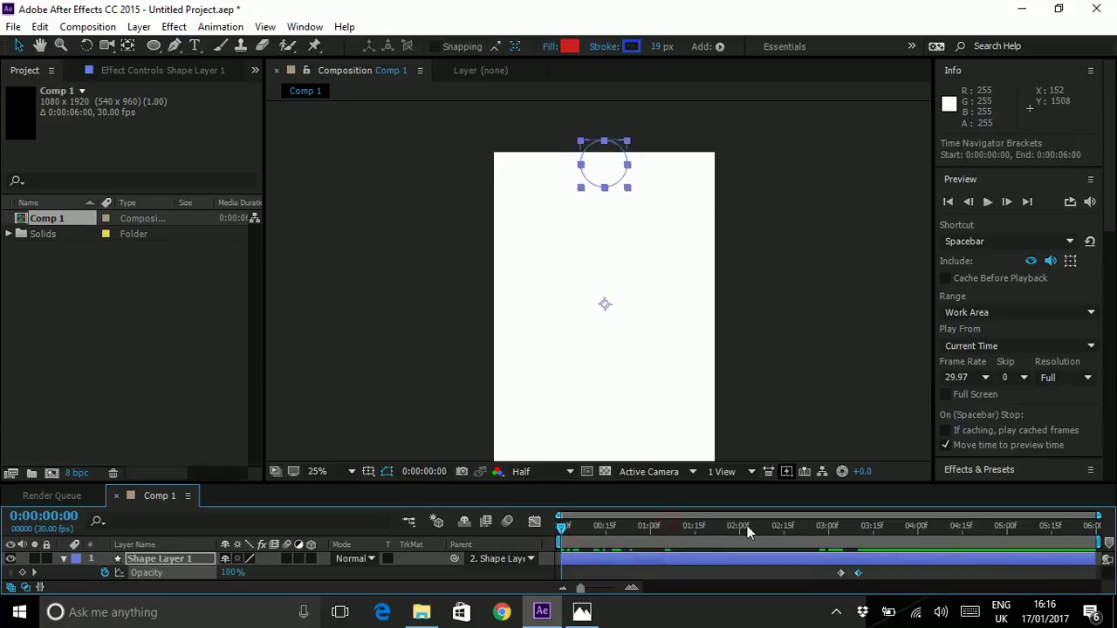
key(space)
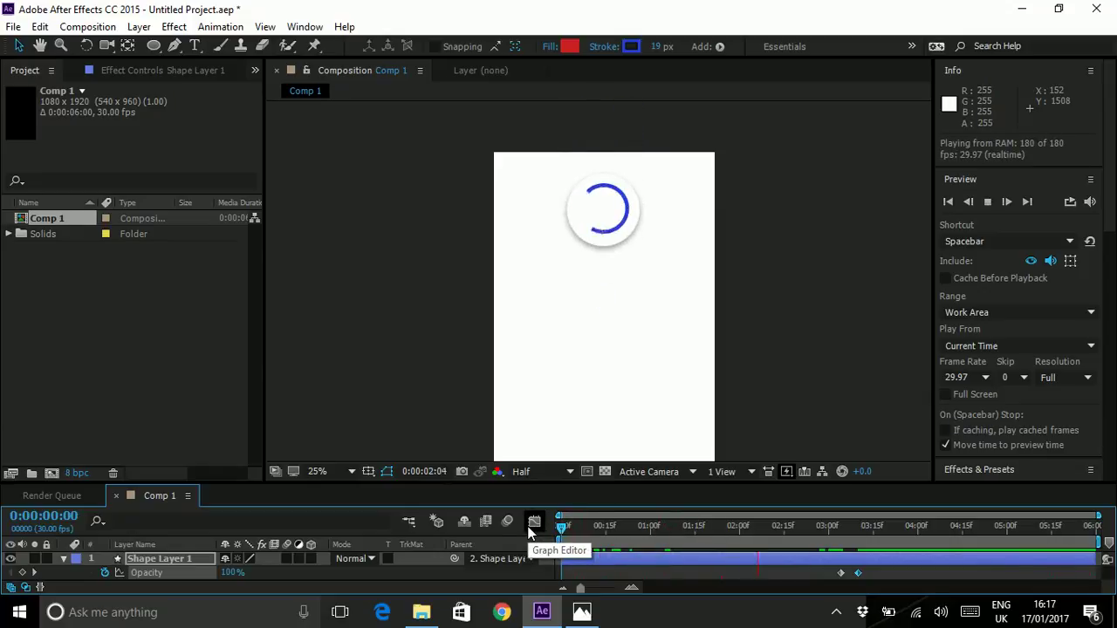
click(633, 521)
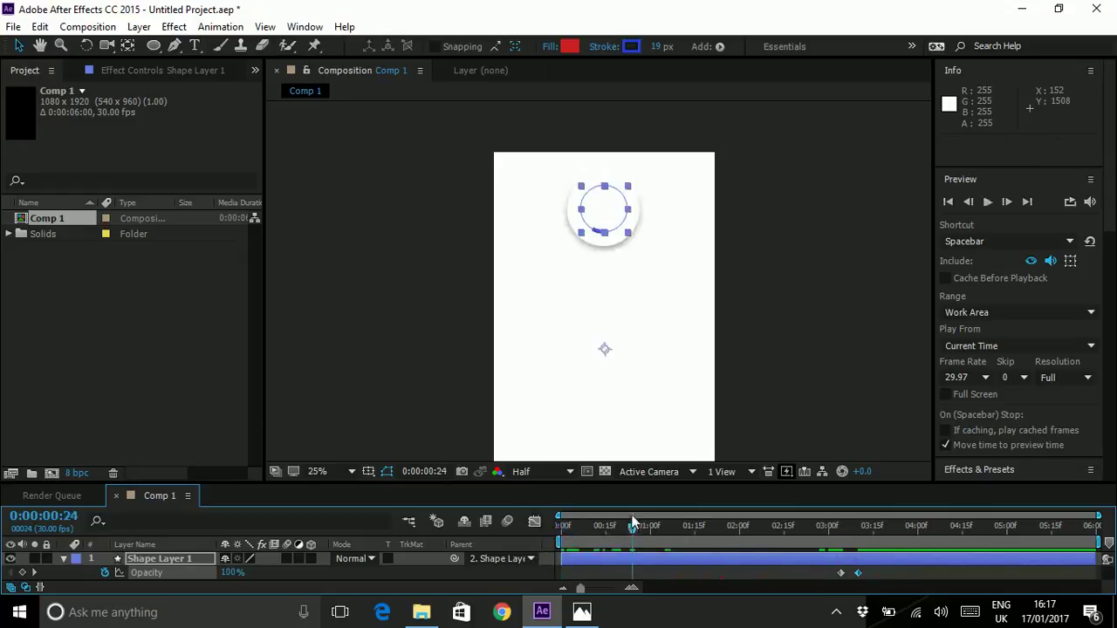
drag(670, 490, 657, 367)
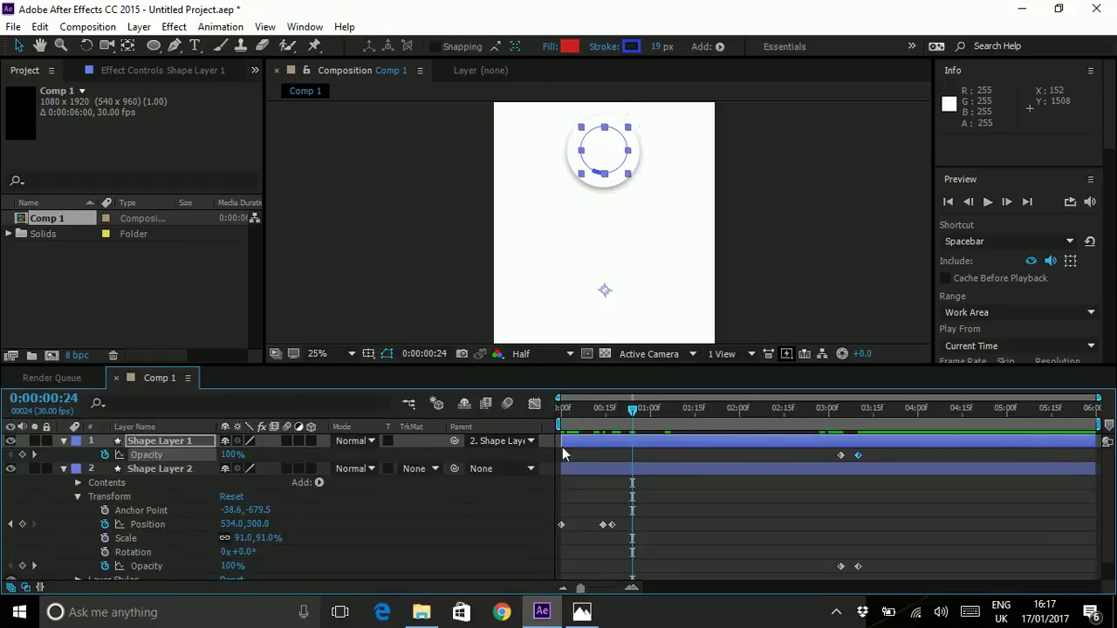
drag(623, 408, 602, 412)
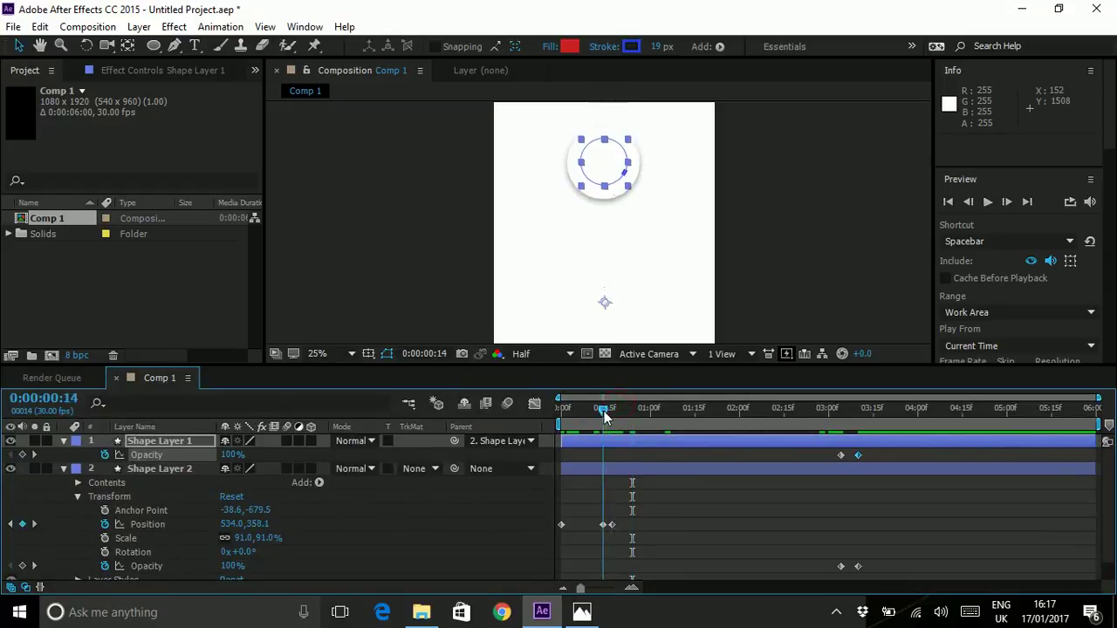
Step: Apply Easy Ease to the 0:00:00:14 Position keyframe and preview from the start
click(602, 525)
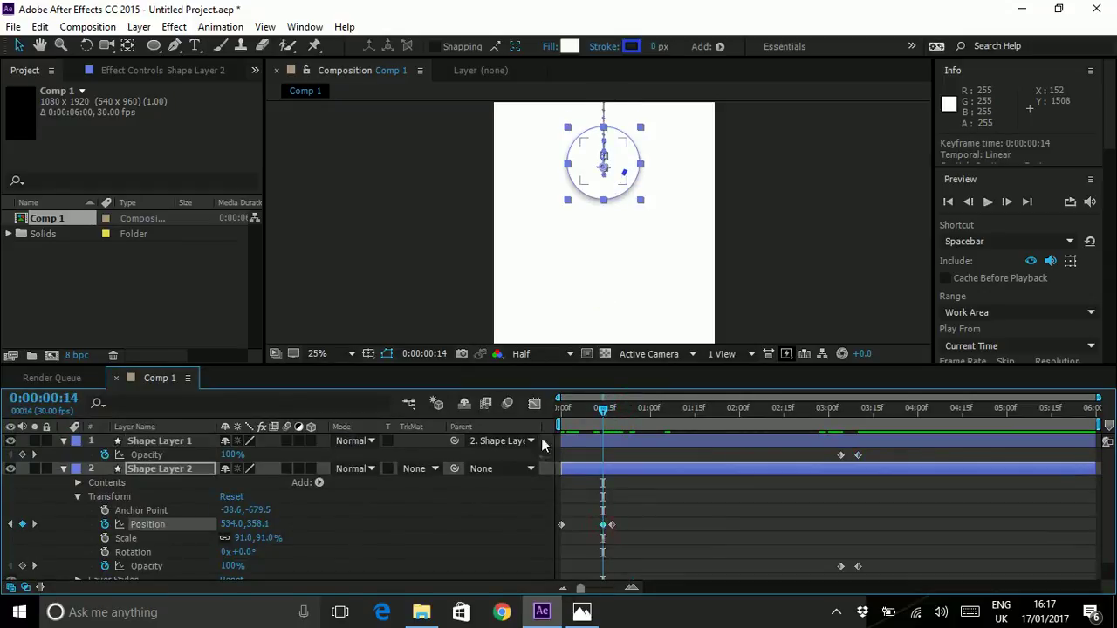
right_click(606, 528)
mouse_move(621, 512)
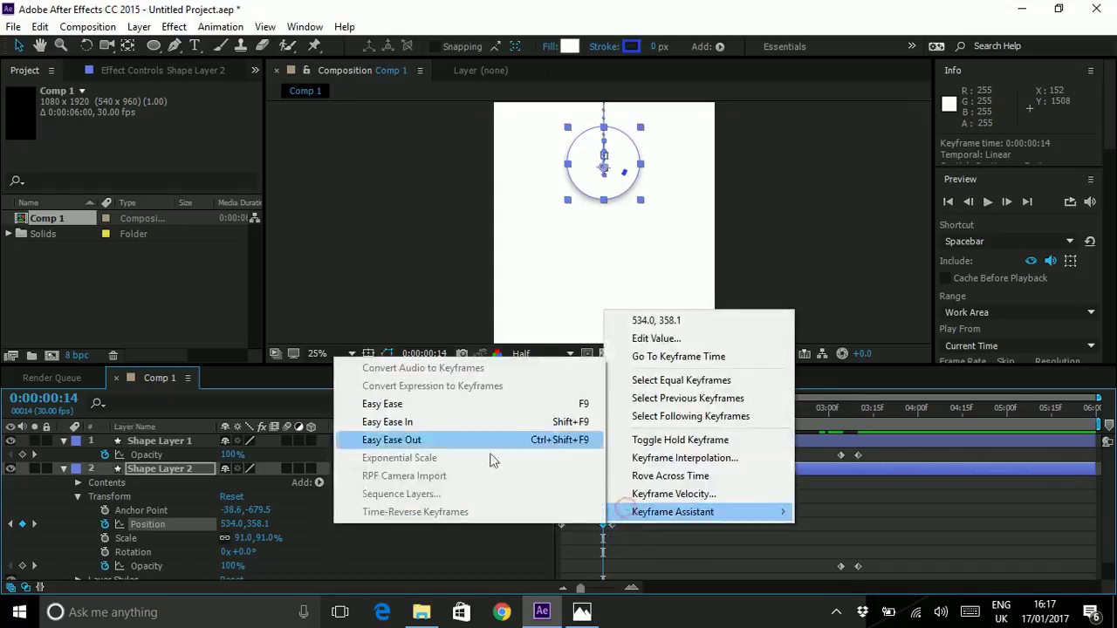
click(418, 403)
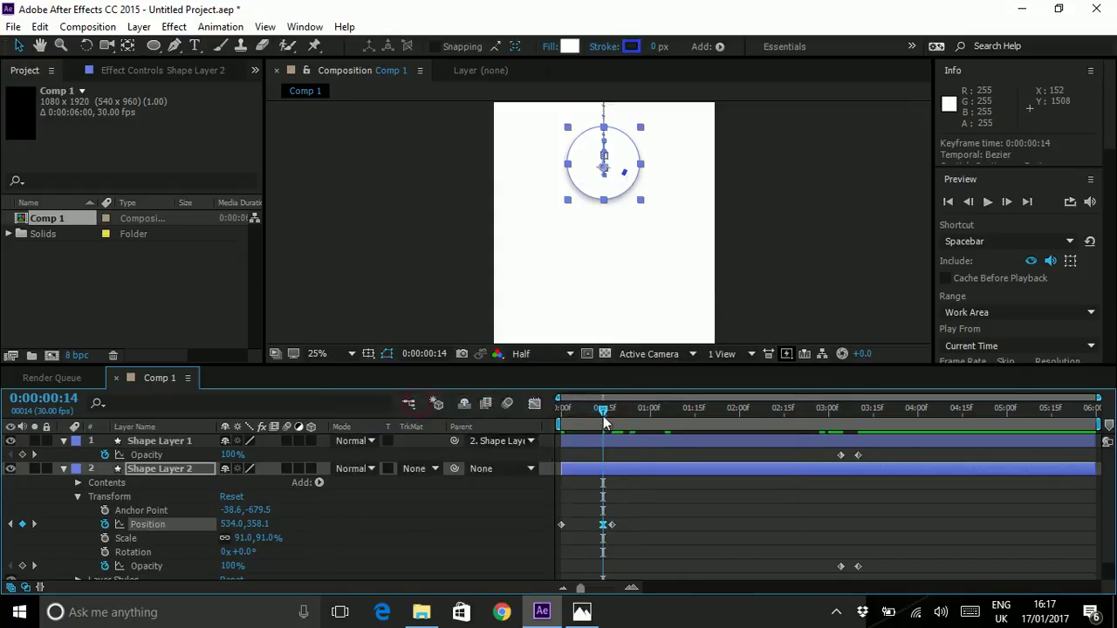
key(Home)
key(space)
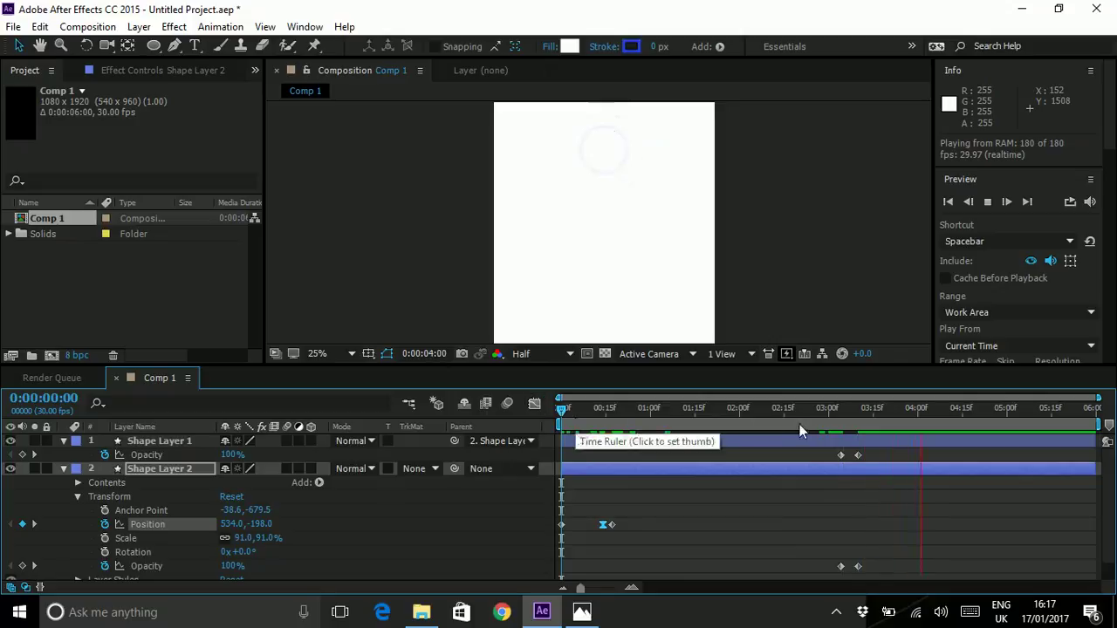
Step: Shift the circle's and ring's Opacity keyframes later so the fade starts at 3:07
drag(829, 426, 838, 437)
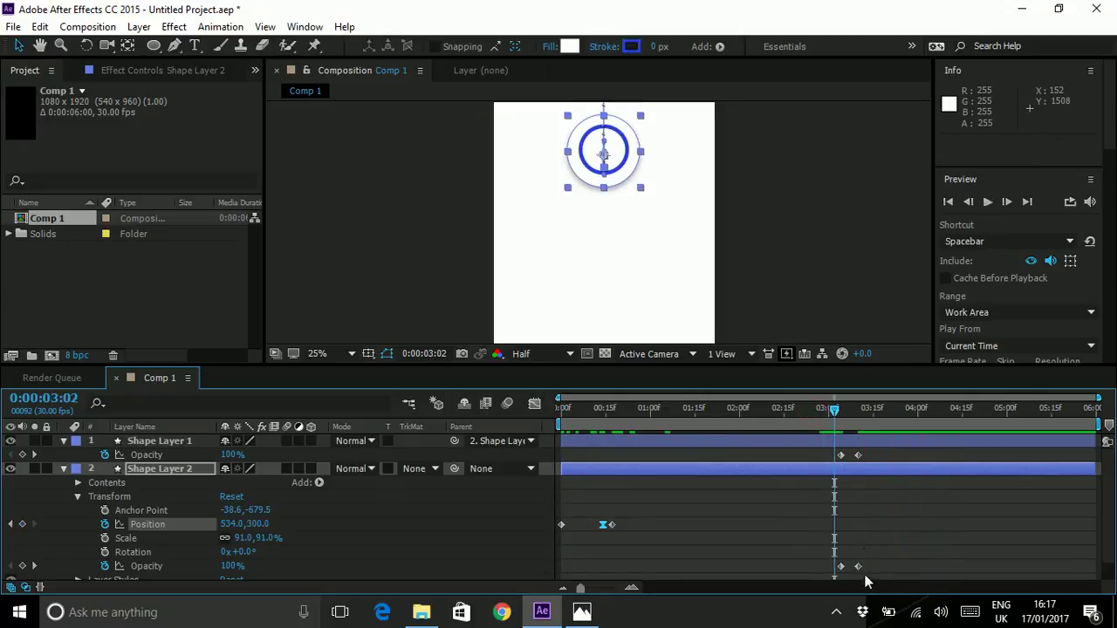
mouse_move(870, 572)
mouse_down()
mouse_move(831, 558)
mouse_move(865, 571)
mouse_up()
mouse_move(858, 455)
mouse_down()
mouse_move(833, 467)
mouse_move(851, 463)
mouse_up()
key(ctrl+z)
shift+click(841, 455)
Step: Check the fade start around 3:06–3:07, then preview the revised fade-out
click(849, 410)
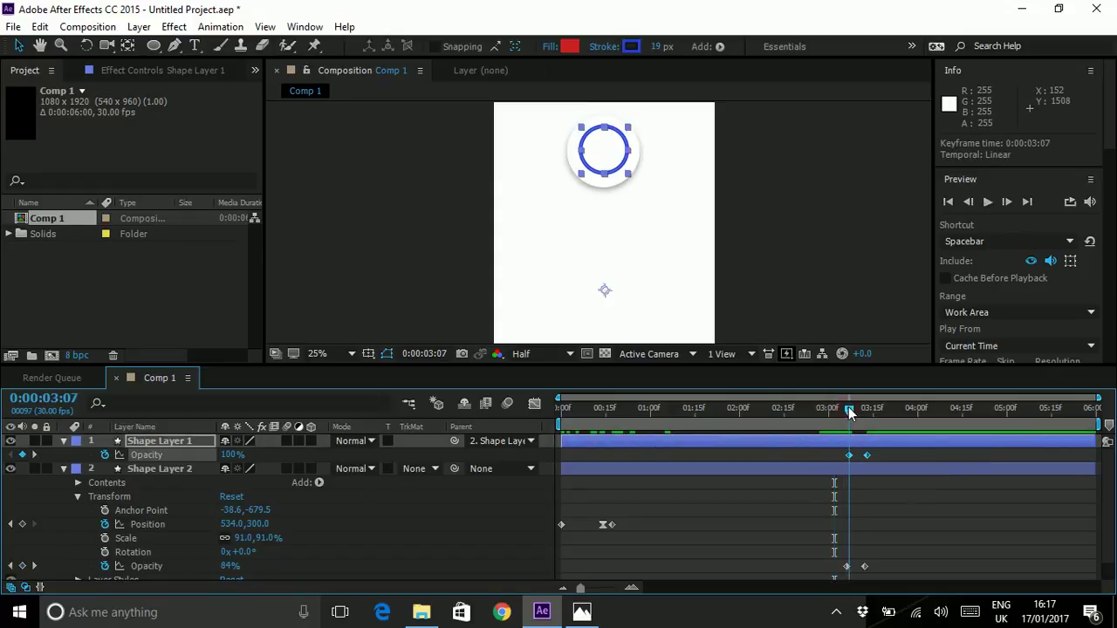
drag(851, 412, 846, 414)
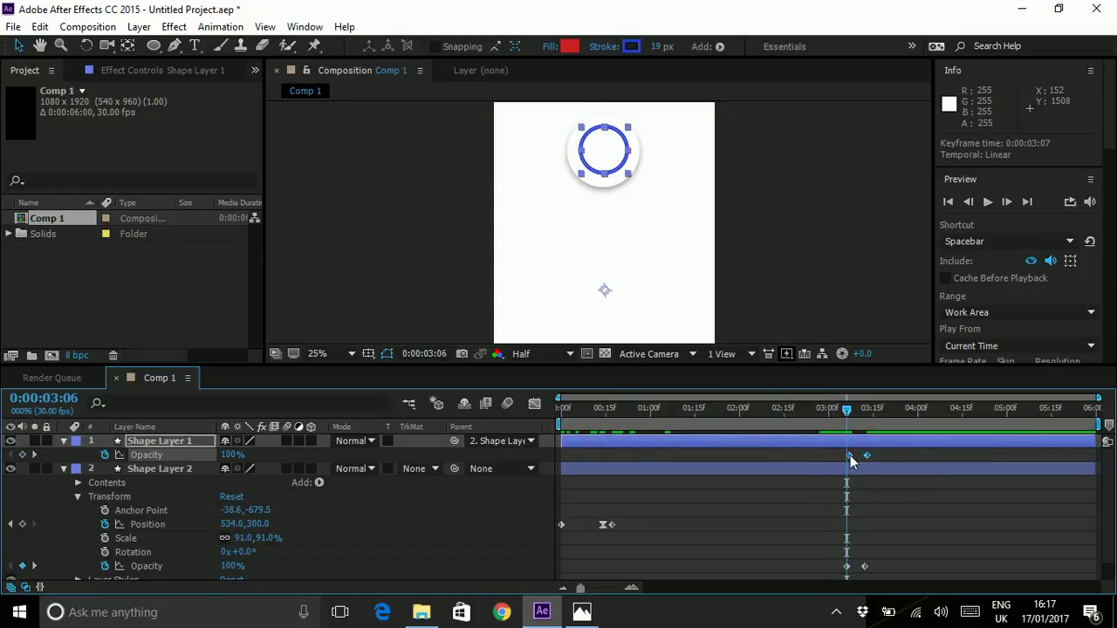
drag(789, 412, 736, 412)
key(space)
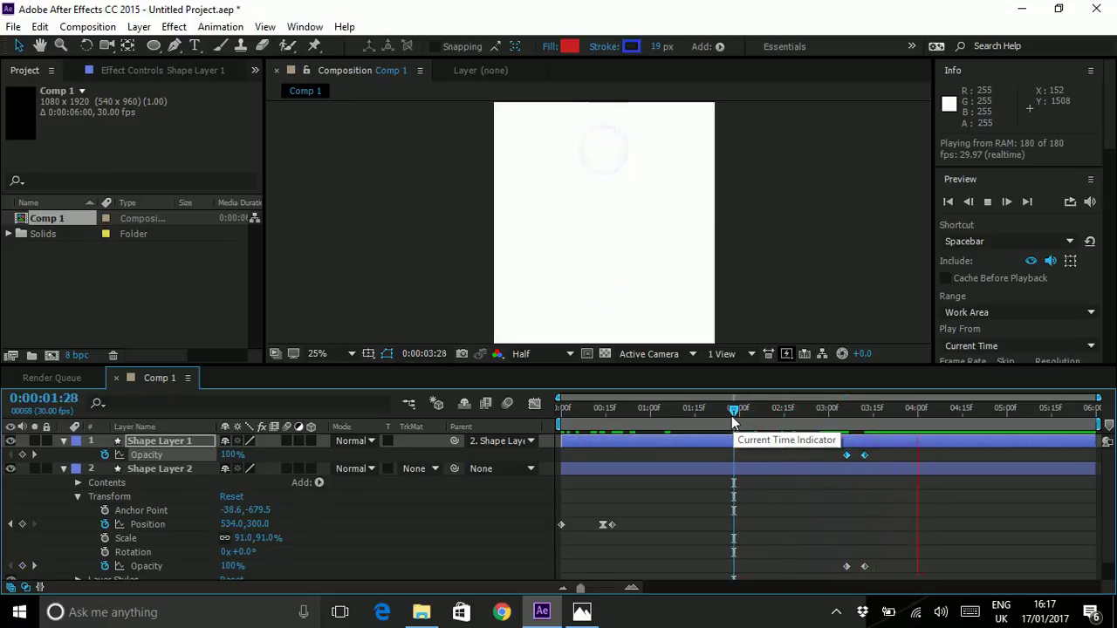
click(787, 413)
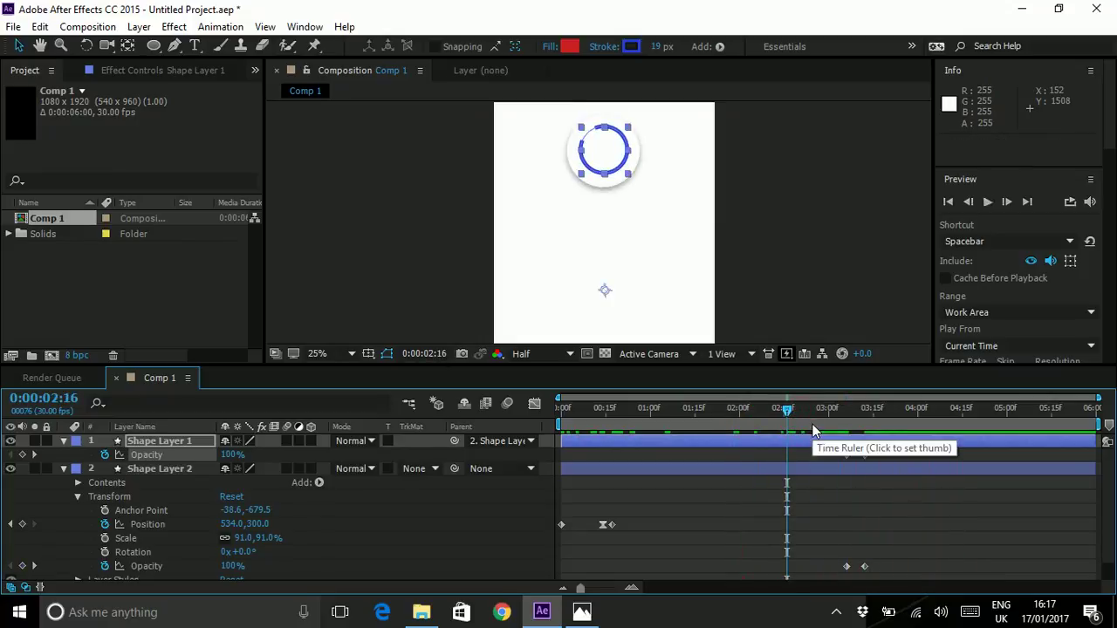